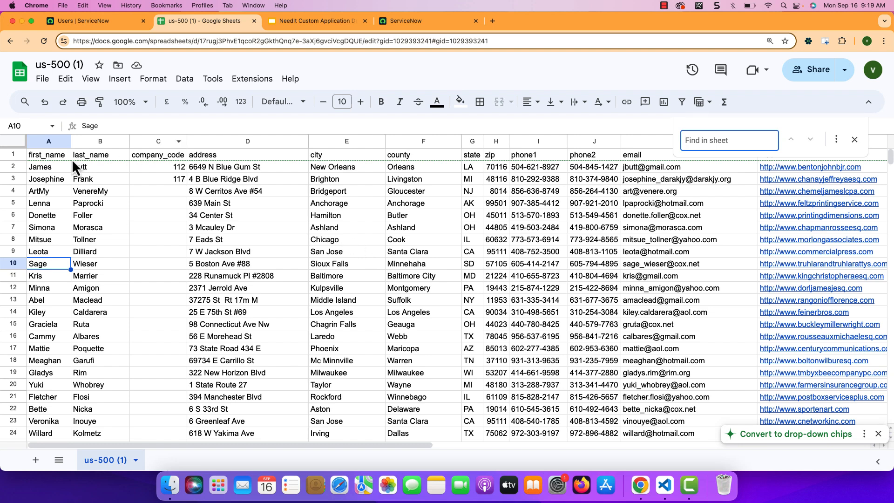
Check the first_name and last_name column headers in the us-500 (1) sheet and switch to ServiceNow.
left_click(55, 160)
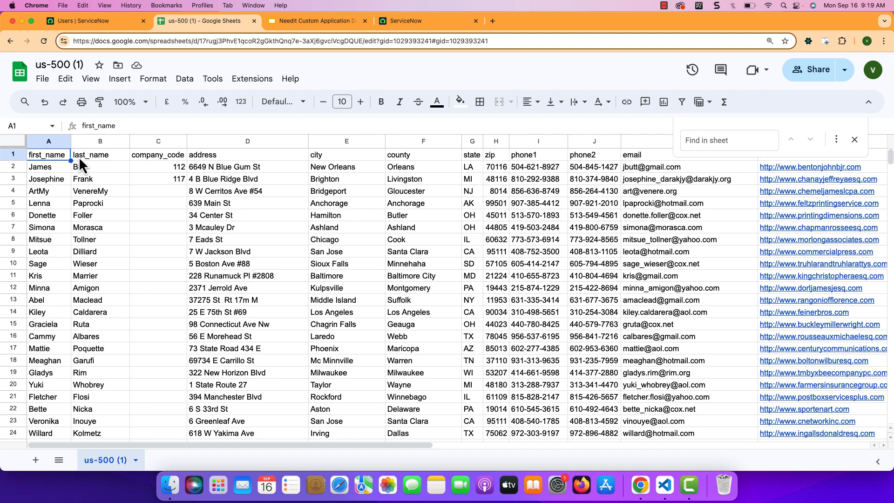
left_click(108, 158)
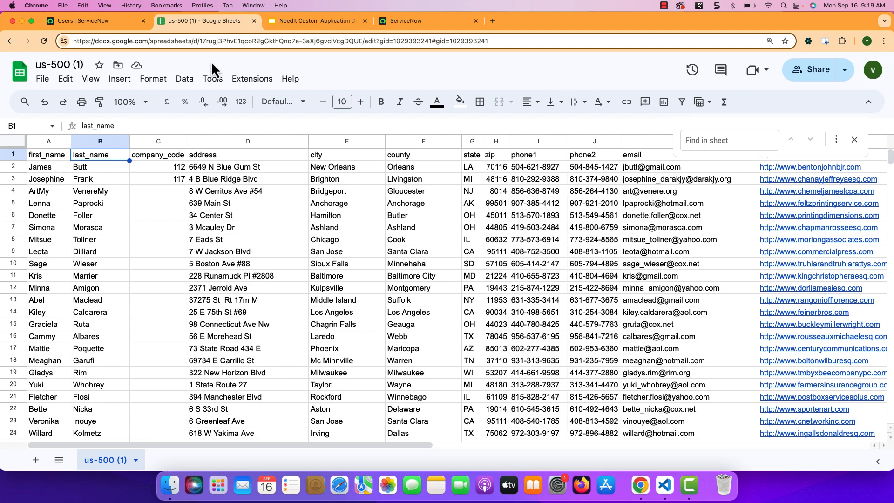
left_click(409, 23)
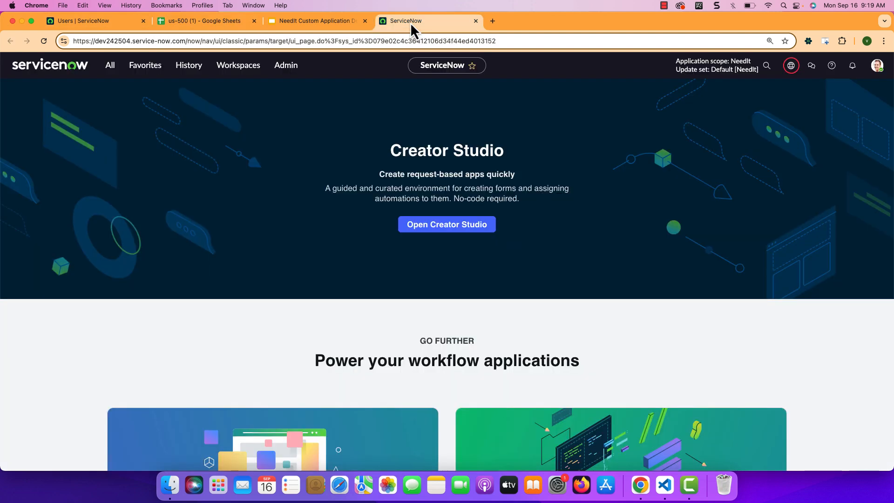
left_click(110, 65)
type("d")
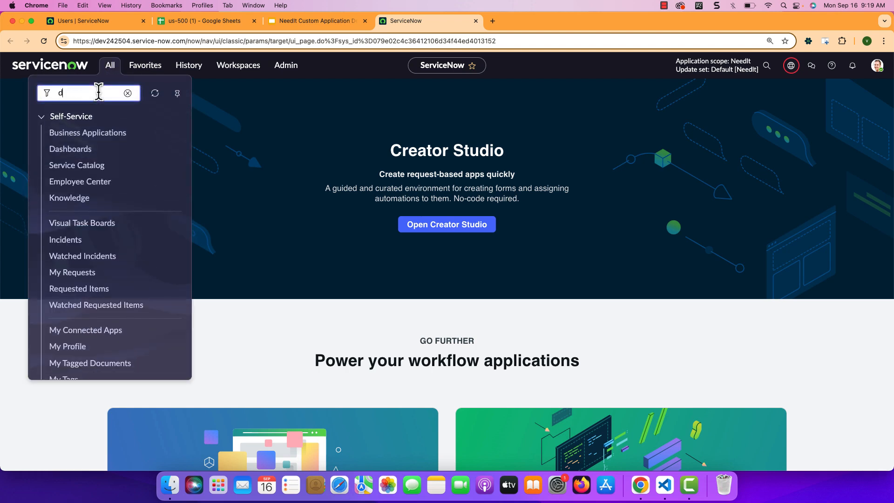
type("ata source")
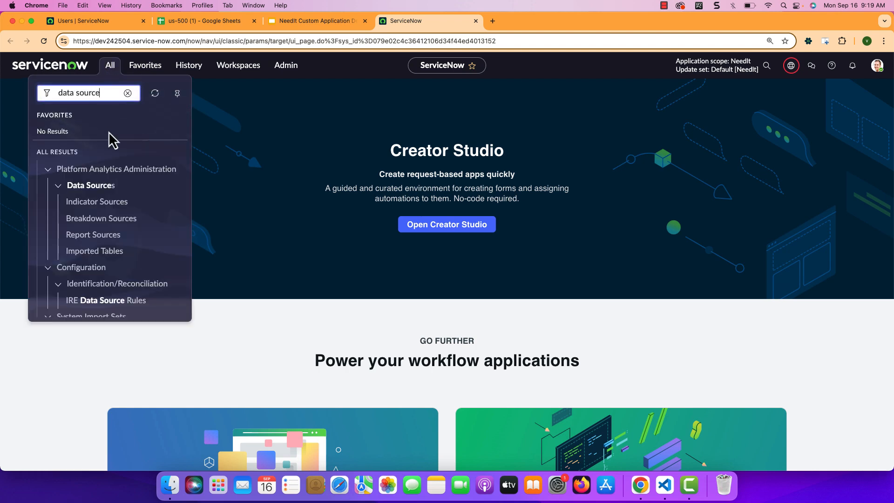
scroll(124, 207, "up", 2)
scroll(124, 206, "down", 3)
scroll(124, 233, "up", 3)
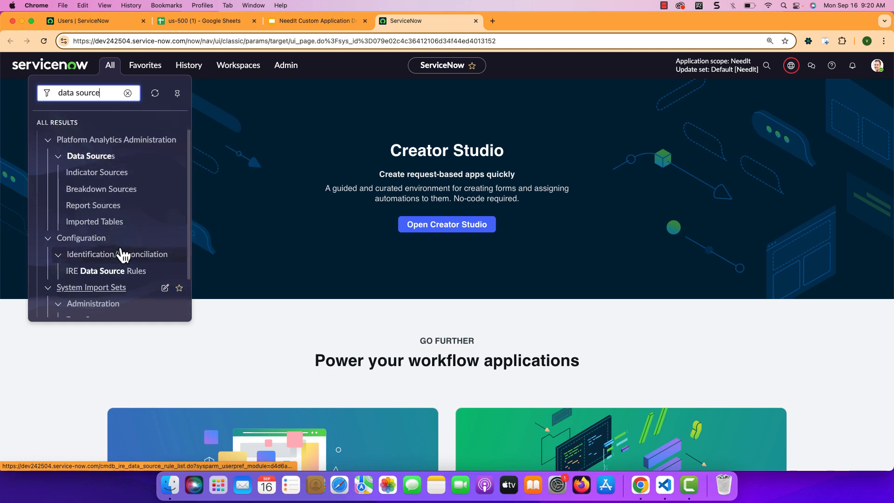
scroll(119, 240, "down", 3)
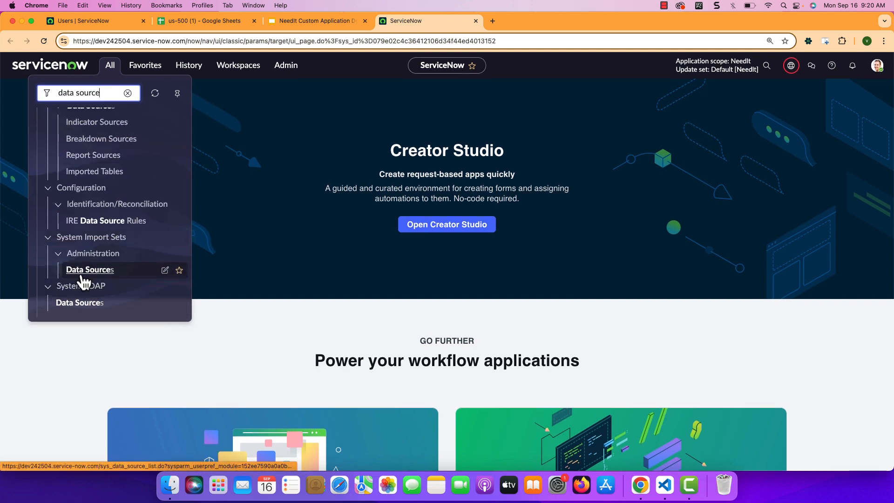
scroll(83, 281, "up", 1)
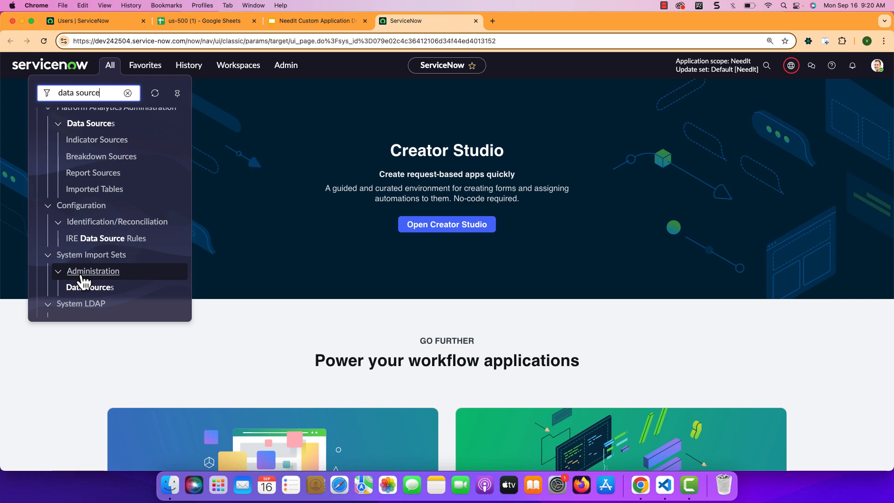
scroll(83, 281, "up", 1)
scroll(81, 281, "up", 1)
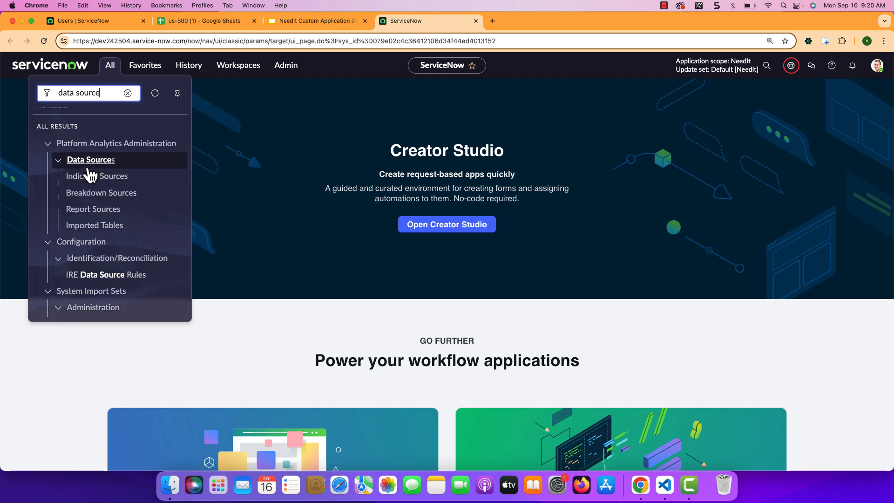
key("BackSpace")
key("BackSpace")
key("BackSpace")
key("BackSpace")
key("BackSpace")
key("BackSpace")
key("BackSpace")
key("BackSpace")
key("BackSpace")
key("BackSpace")
key("BackSpace")
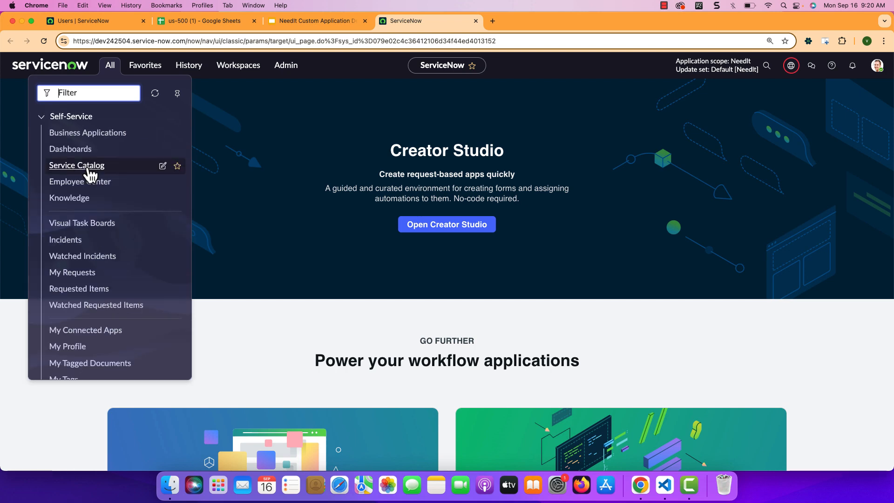
type("data so")
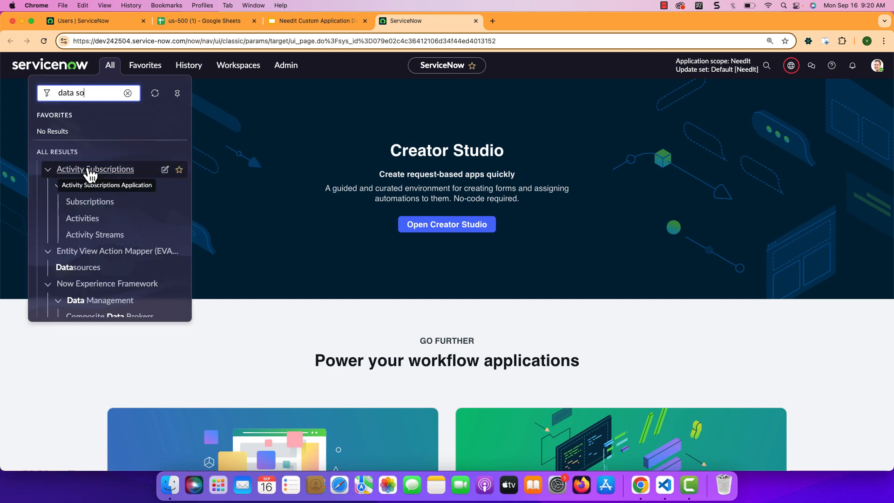
type("urce")
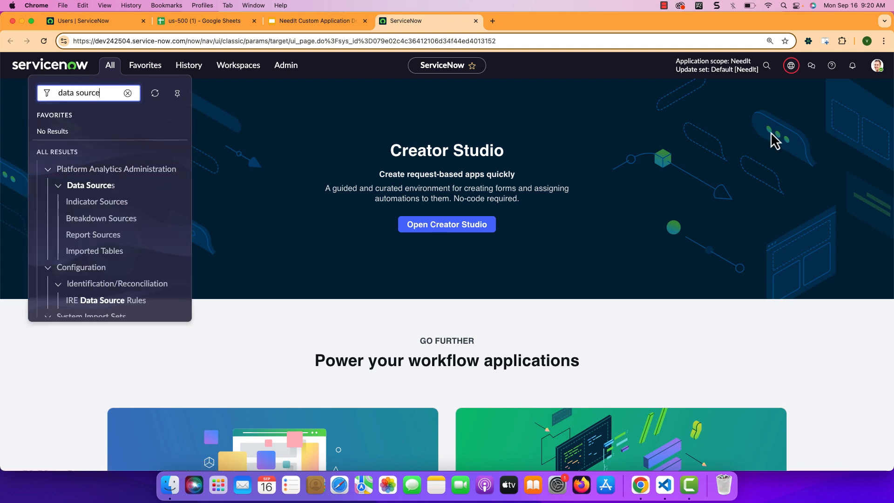
Switch the application scope from NeedIt to Global.
left_click(790, 65)
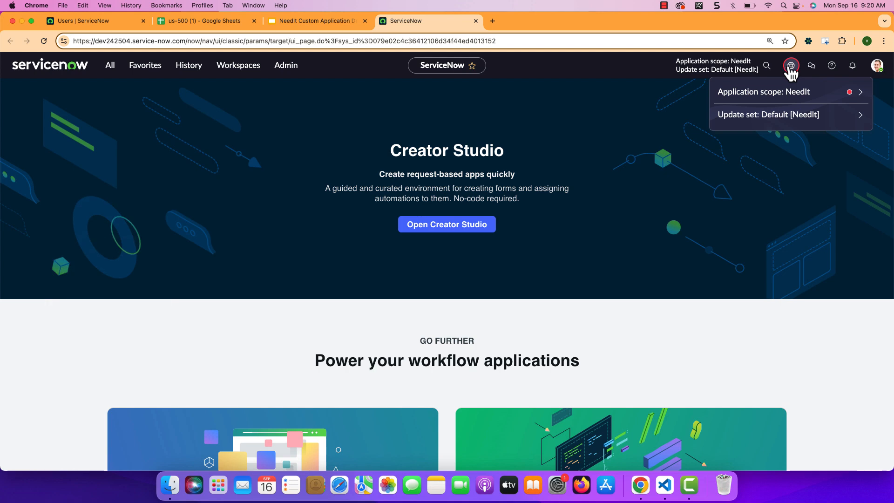
left_click(862, 94)
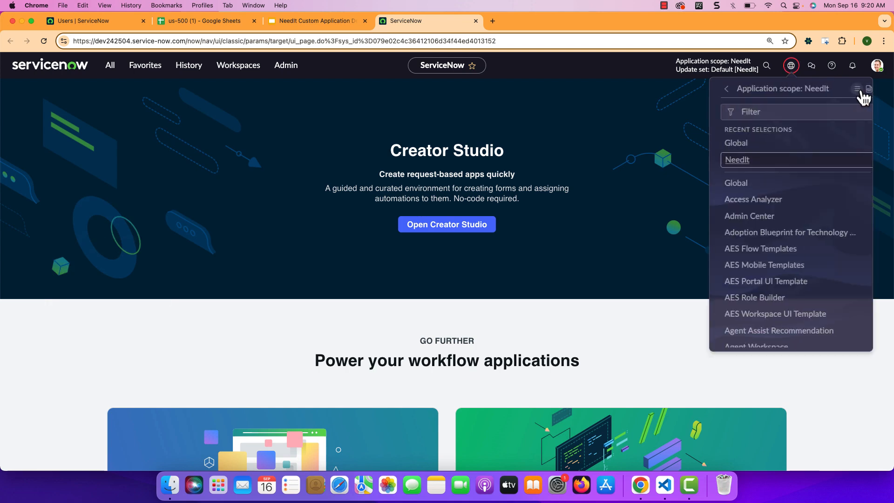
left_click(736, 144)
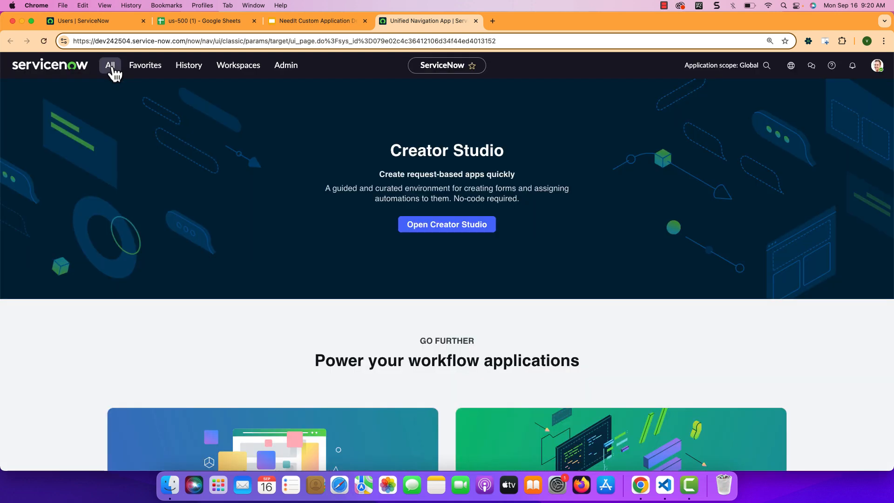
Find "data sources" among all modules and open Data Sources under System Import Sets Administration.
left_click(112, 69)
type("data")
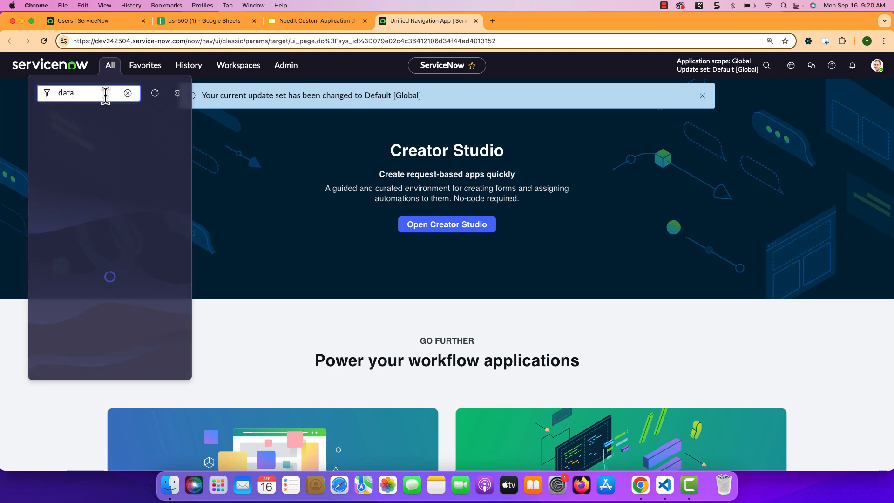
type(" sources")
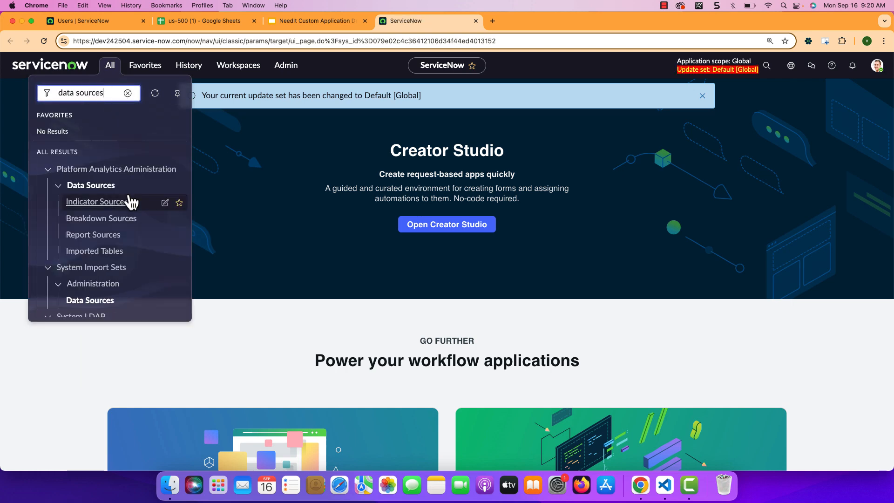
scroll(128, 200, "down", 1)
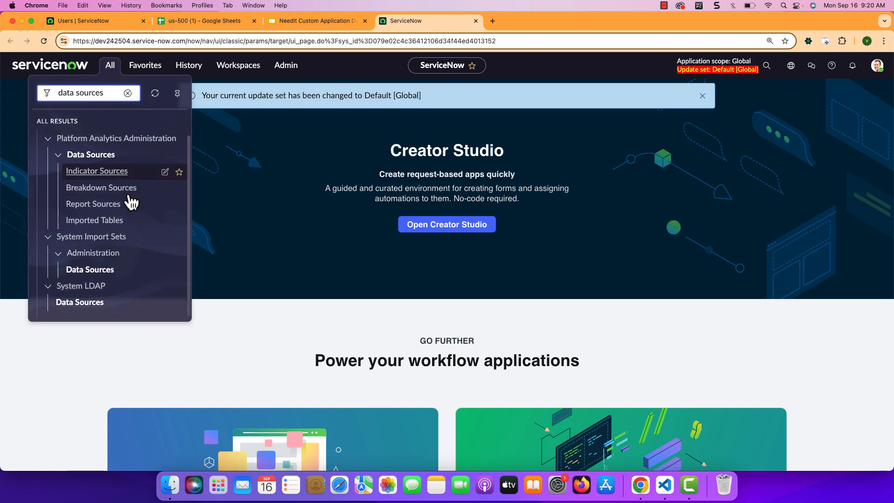
left_click(93, 270)
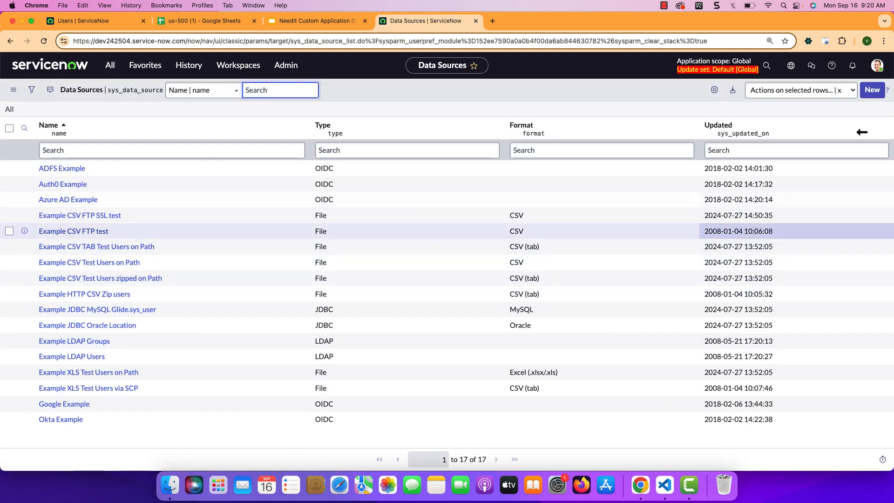
Start a new data source named "Load User Data" with import set table label "load user data", keeping Attachment as the file retrieval method.
left_click(873, 96)
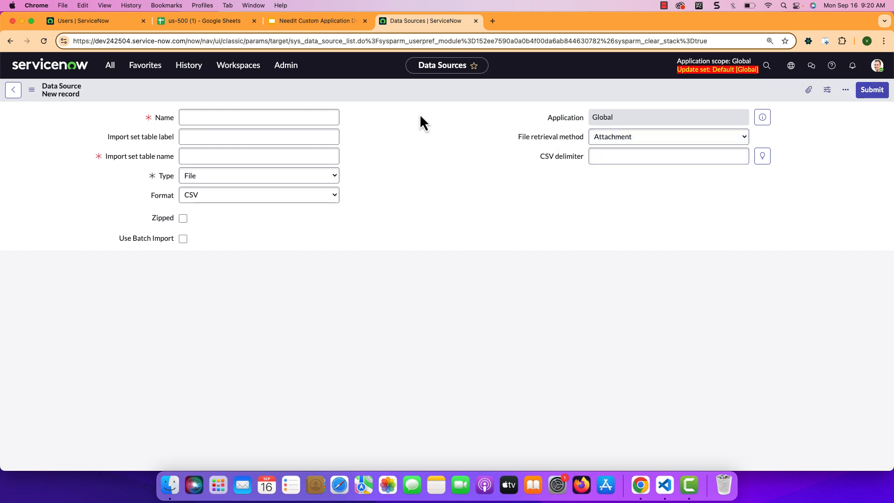
left_click(257, 117)
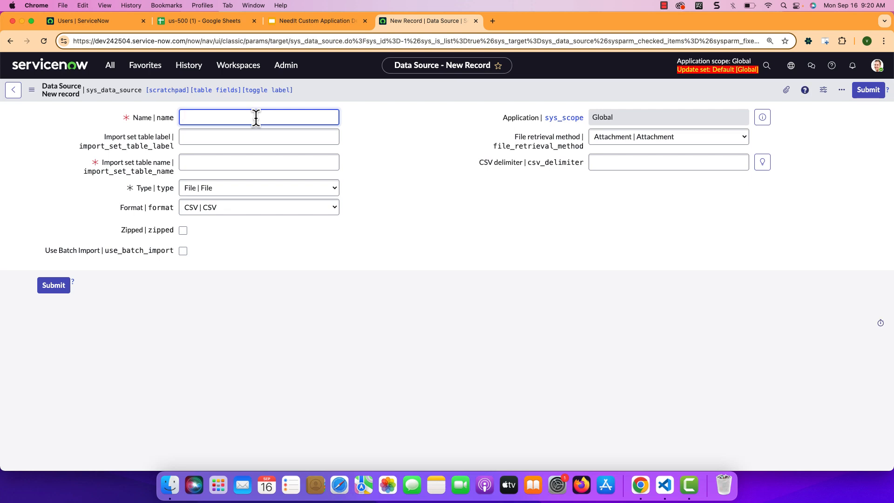
type("Load User Data")
key("Tab")
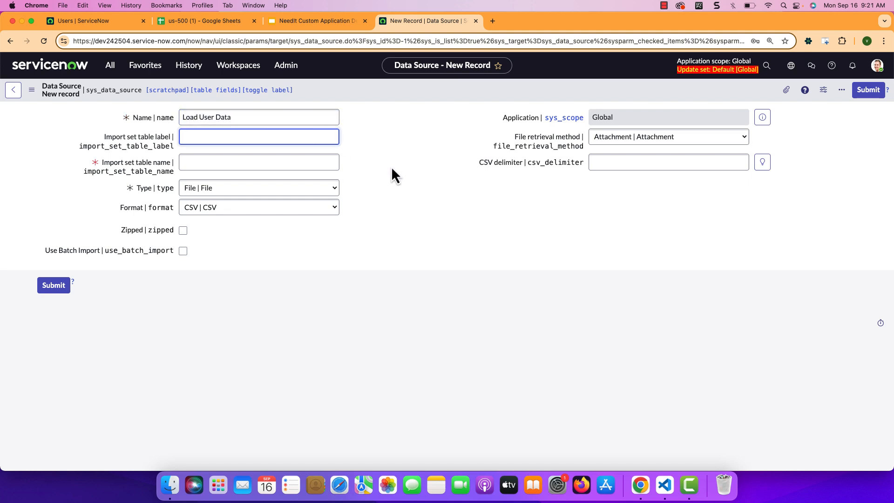
type("I")
type("oad user data")
key("Tab")
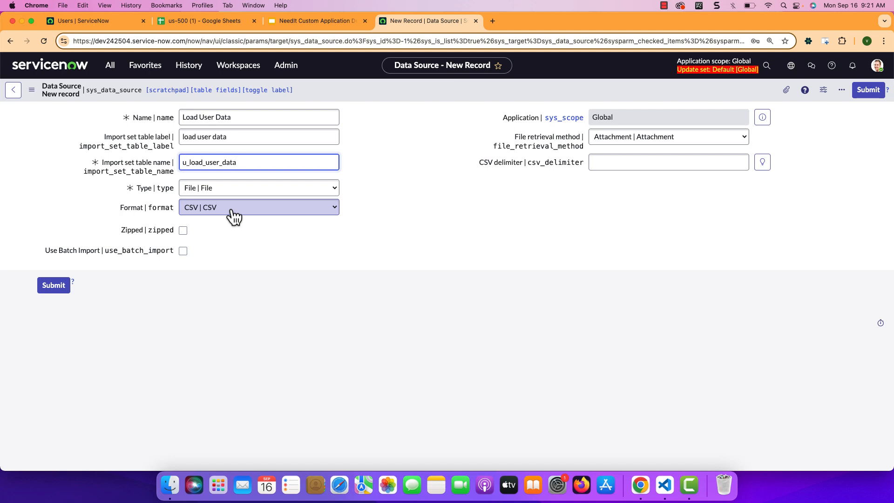
left_click(630, 148)
left_click(626, 140)
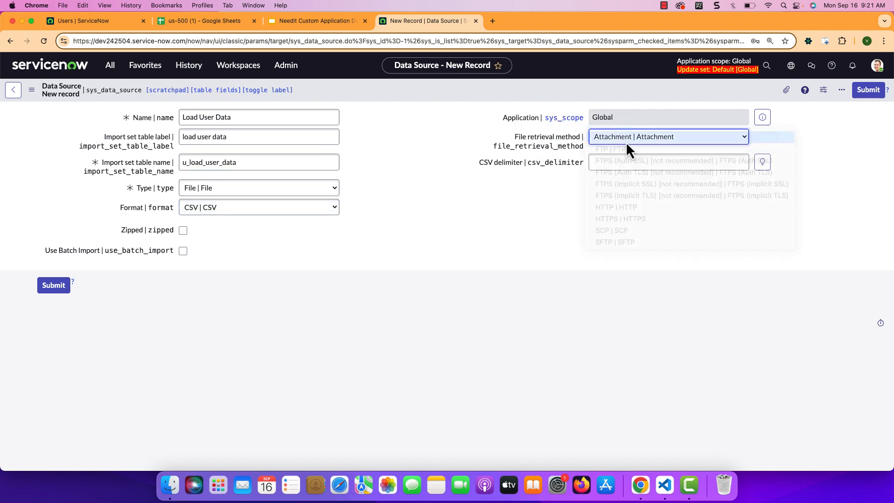
Open the new record's attachments and download the us-500 (1) sheet from Google Sheets as comma-separated values.
left_click(787, 91)
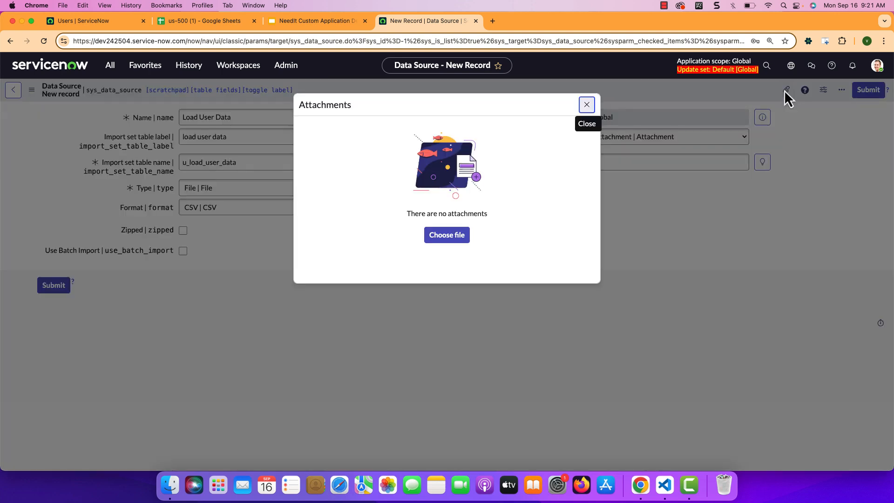
left_click(228, 28)
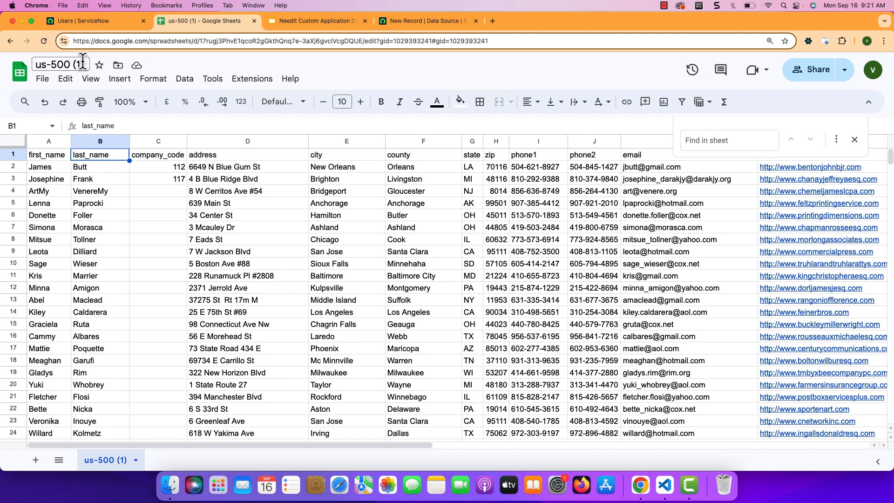
left_click(43, 78)
mouse_move(88, 228)
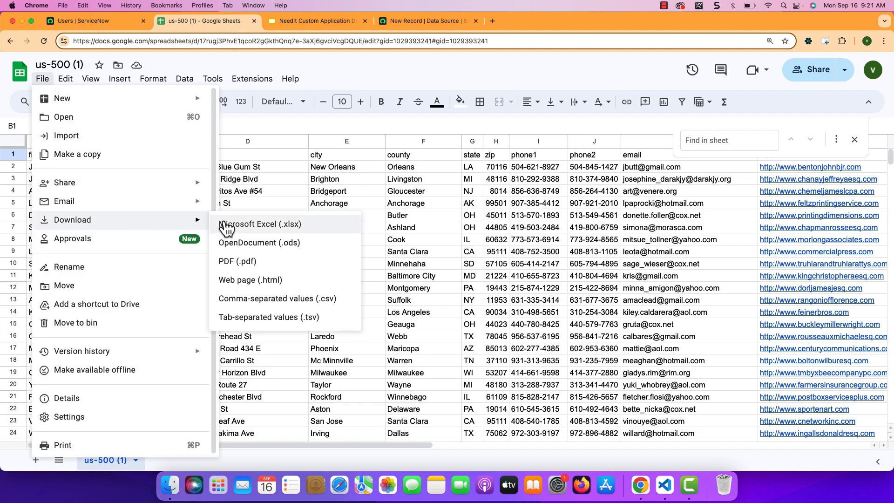
left_click(263, 298)
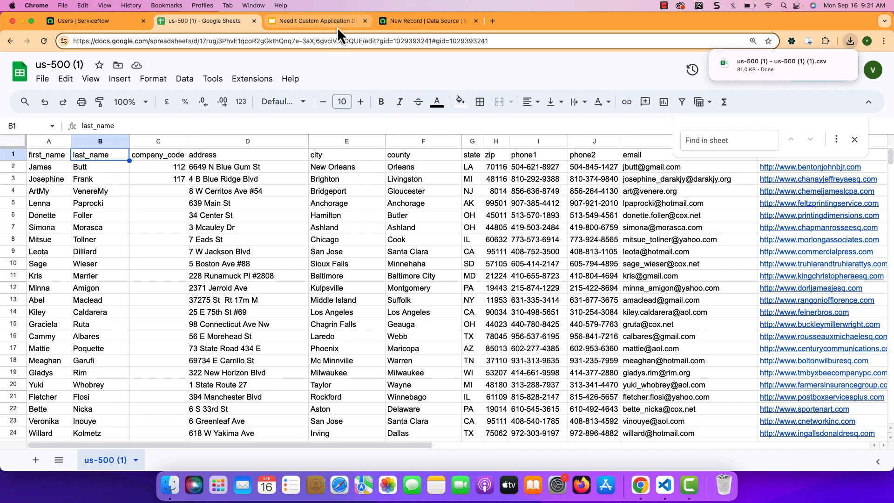
Return to ServiceNow and attach "us-500 (1) - us-500 (1) (1).csv" to the new data source.
left_click(410, 18)
left_click(451, 242)
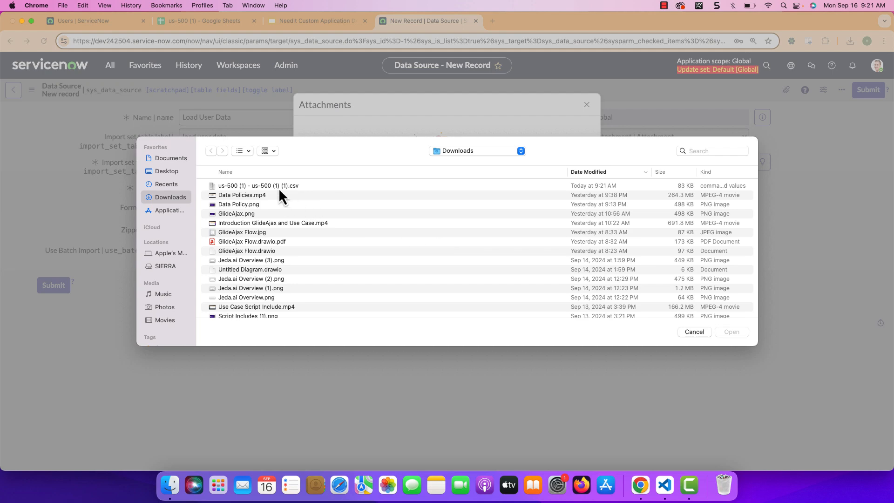
double_click(279, 188)
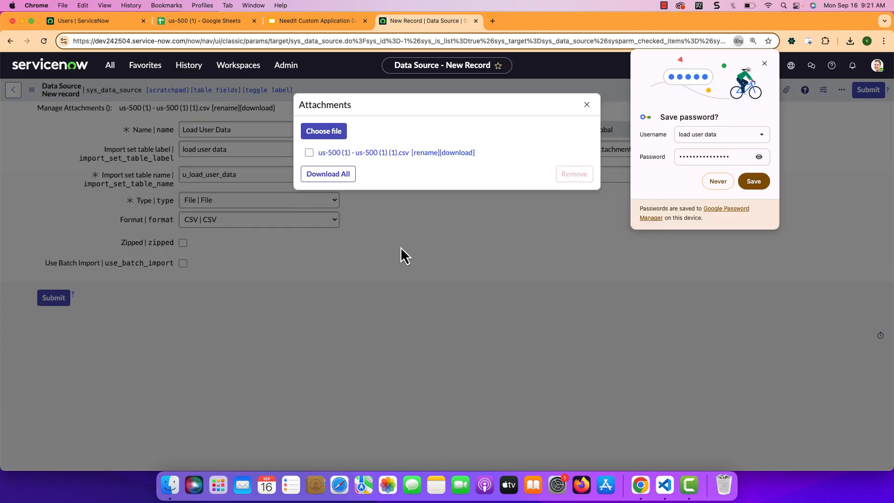
left_click(587, 105)
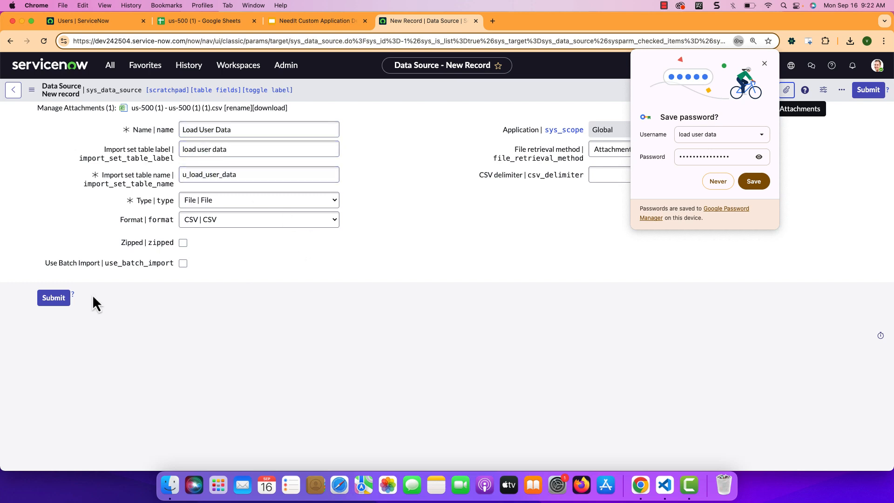
Submit the data source, reopen the Load User Data record and dismiss the browser's save-password offer.
left_click(56, 303)
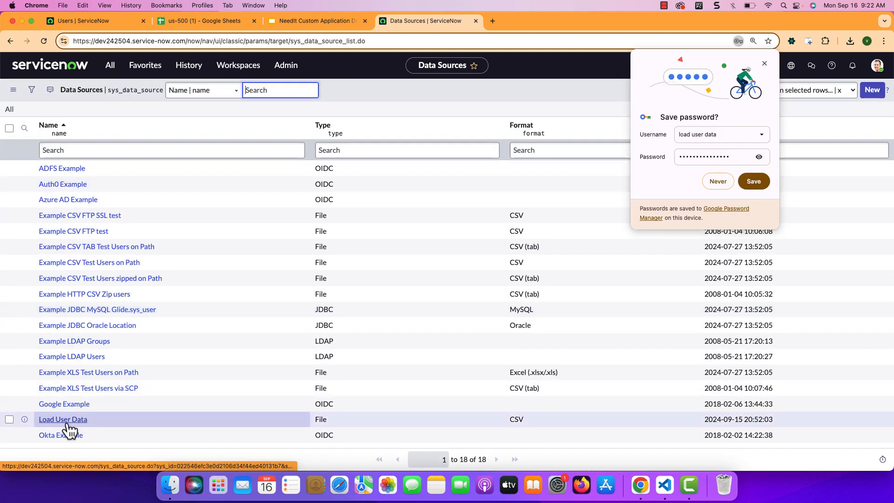
left_click(67, 424)
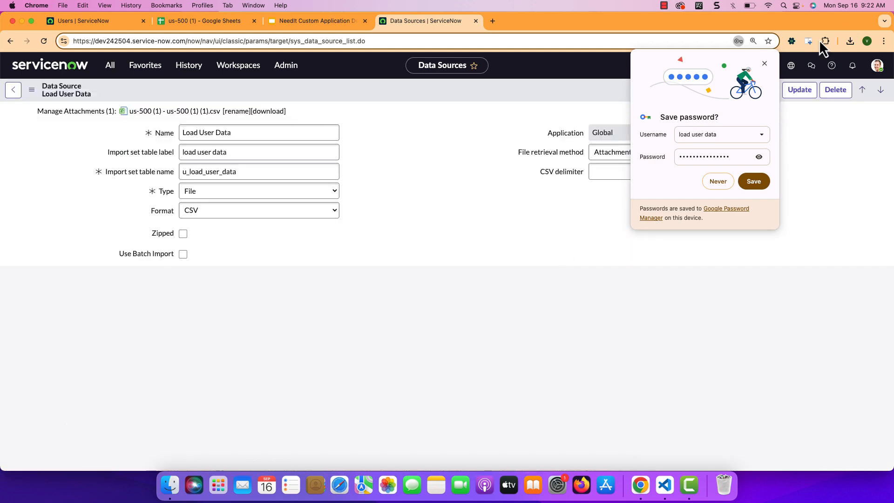
left_click(764, 64)
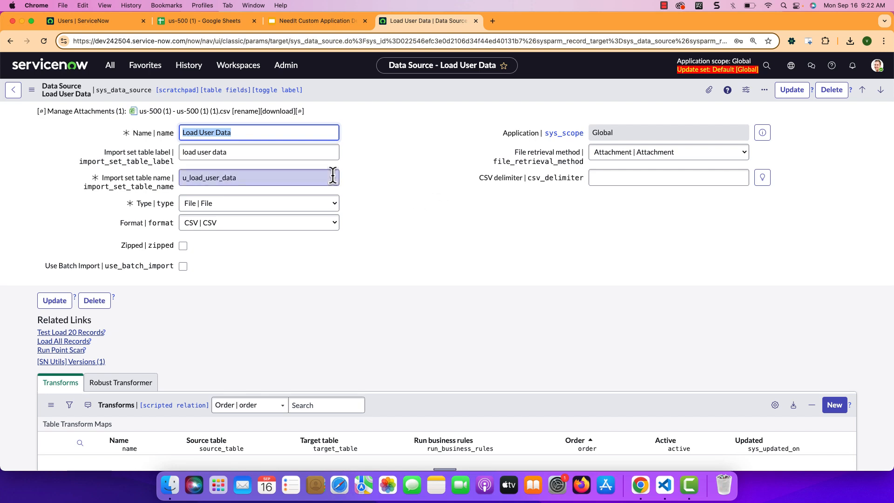
Review the data source's type options and read the Load Data slide in the Google Slides presentation.
left_click(241, 206)
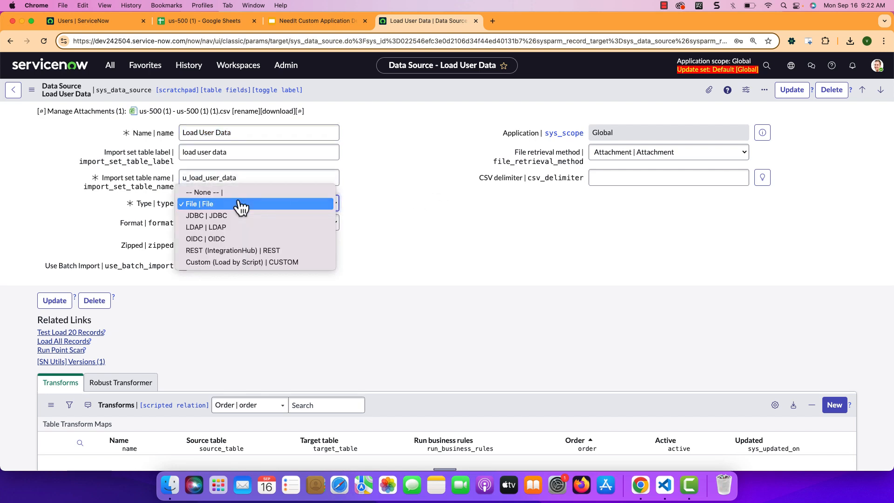
left_click(402, 229)
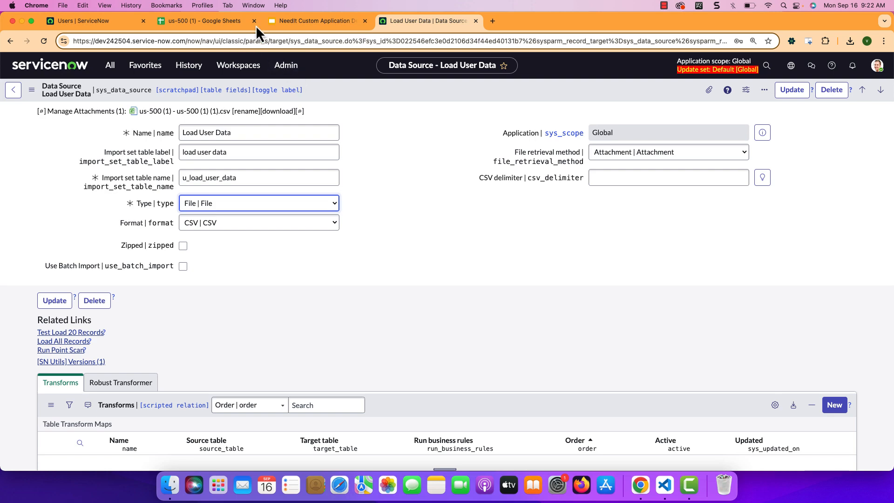
left_click(301, 21)
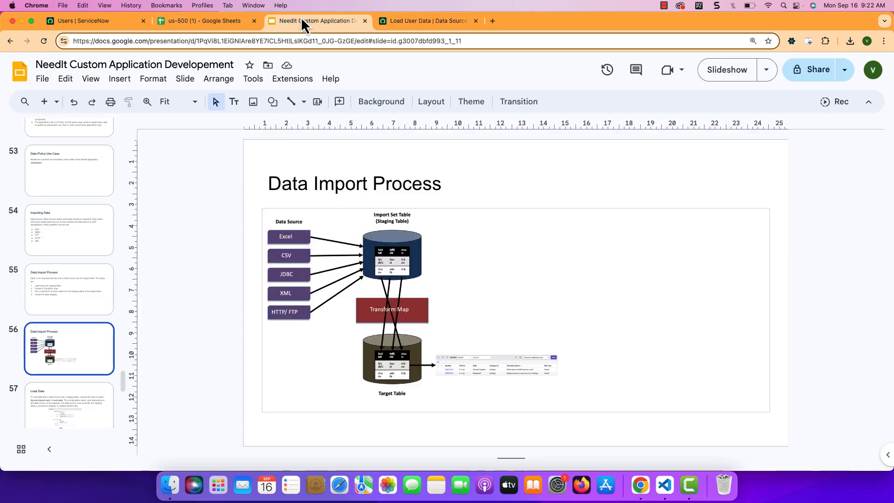
left_click(76, 403)
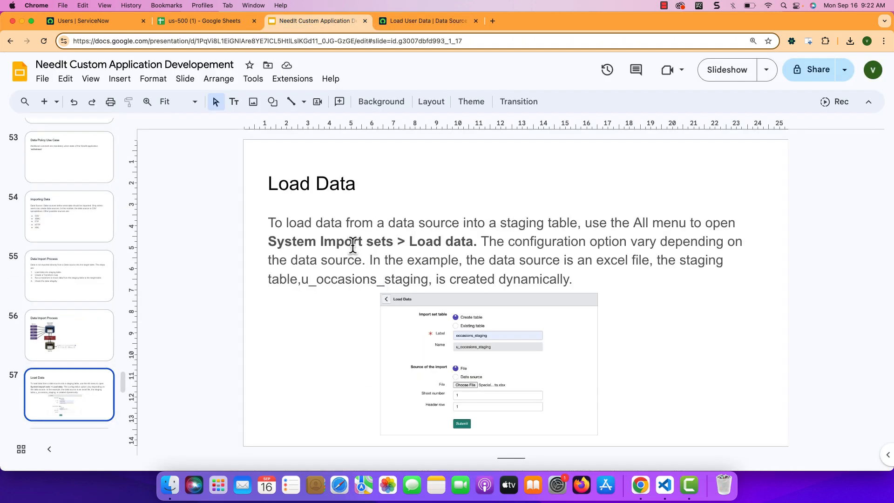
Return to ServiceNow, search the navigator for "system import" and open Load Data under System Import Sets.
left_click(409, 23)
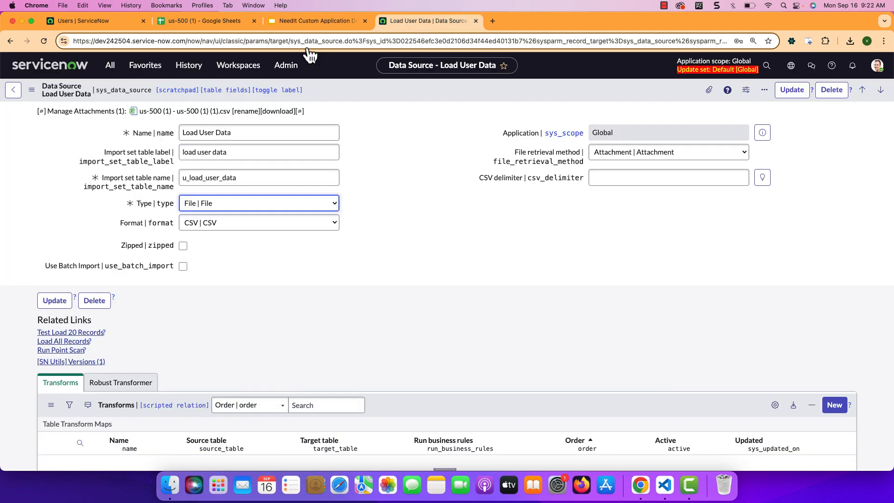
left_click(107, 69)
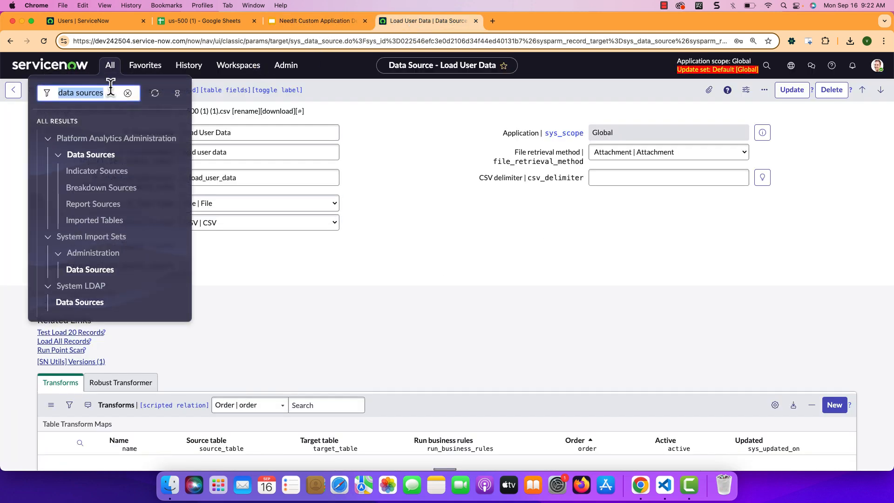
type("system")
type("impr")
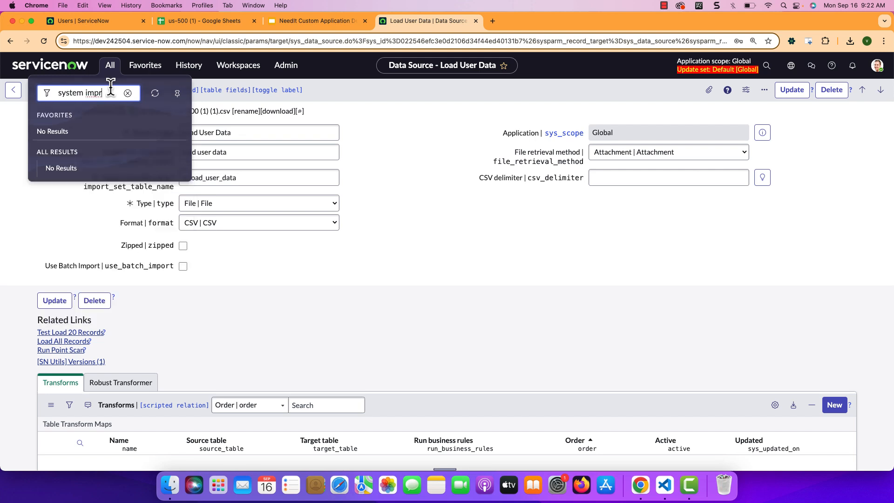
key("BackSpace")
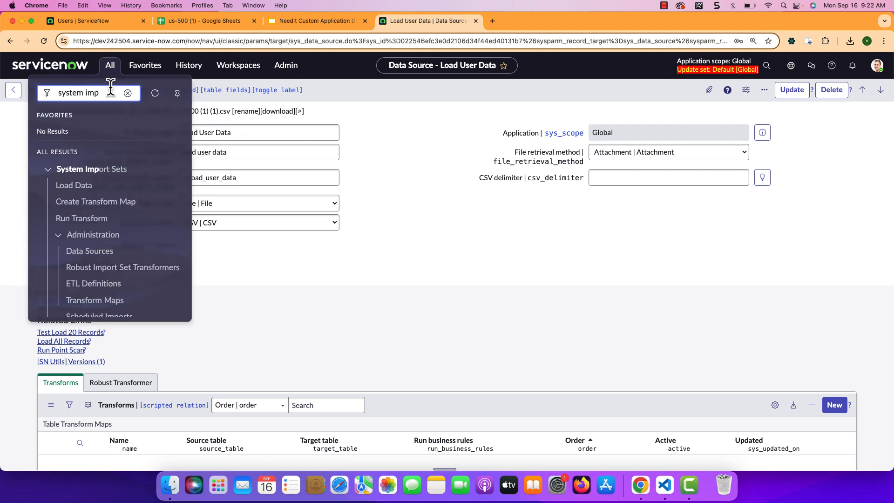
type("ort")
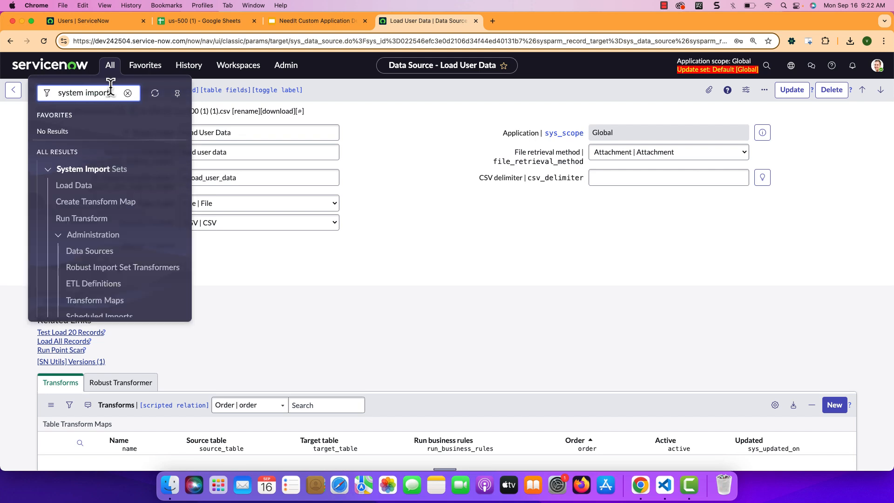
left_click(76, 186)
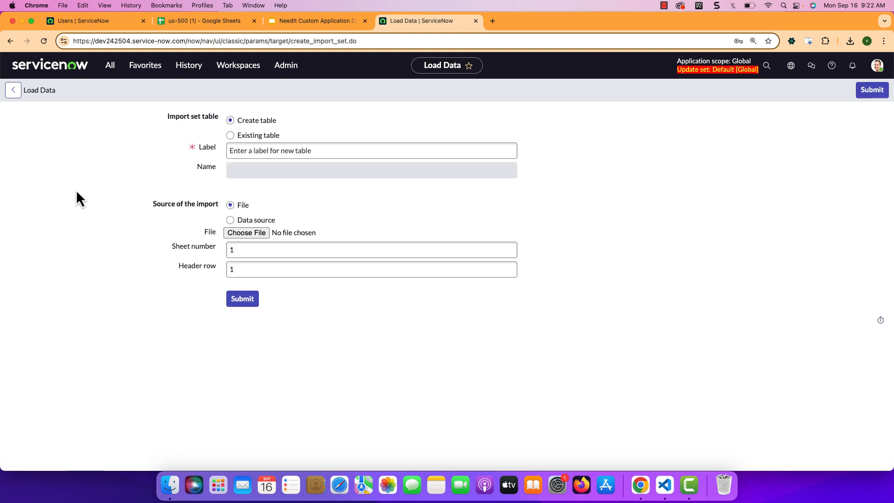
Set the source of the import to the Load User Data data source.
left_click(231, 220)
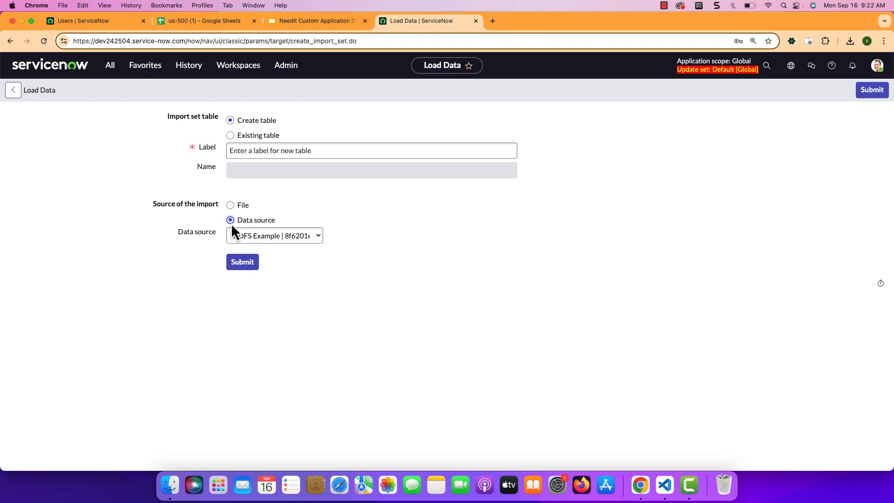
left_click(241, 233)
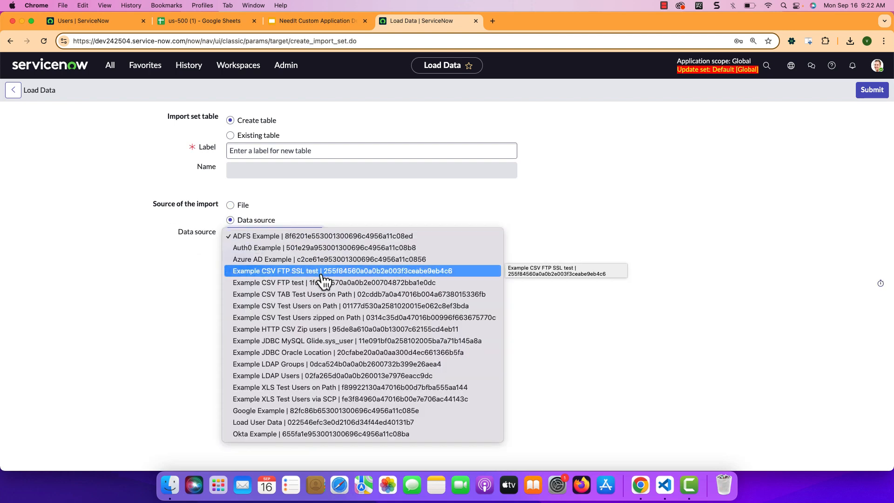
left_click(322, 422)
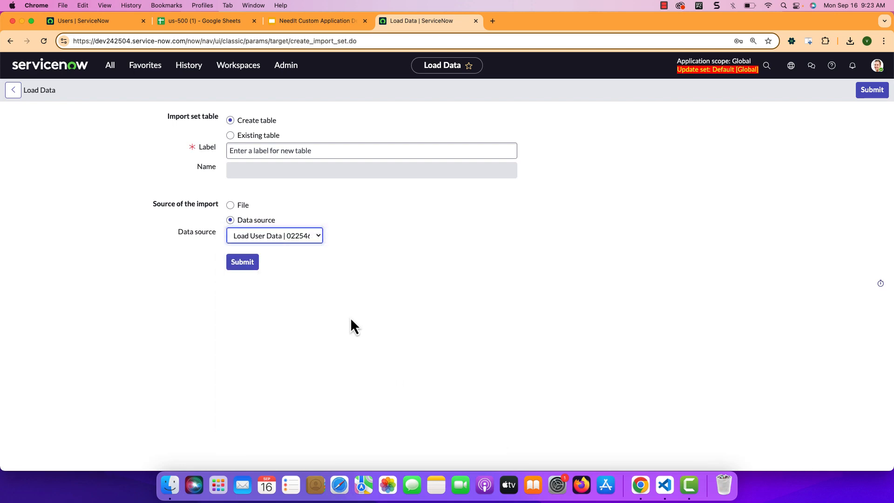
Switch the import set table option to an existing table and review which tables can be chosen.
left_click(231, 135)
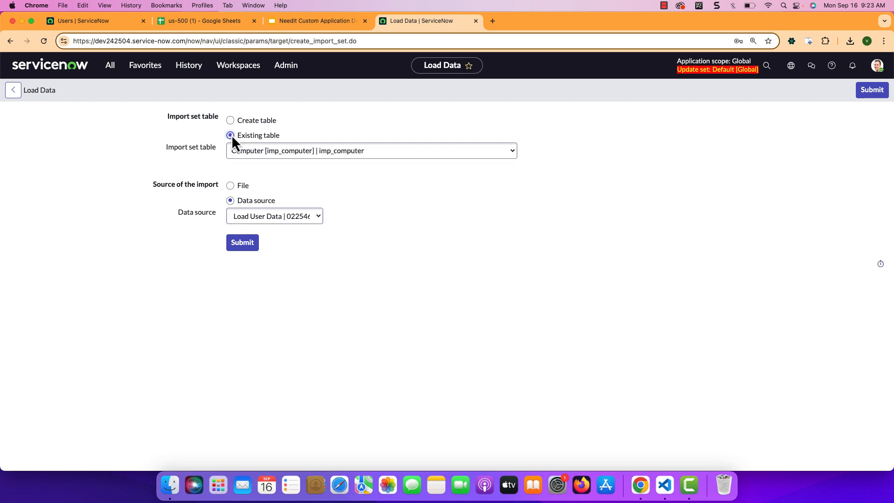
left_click(259, 154)
left_click(335, 278)
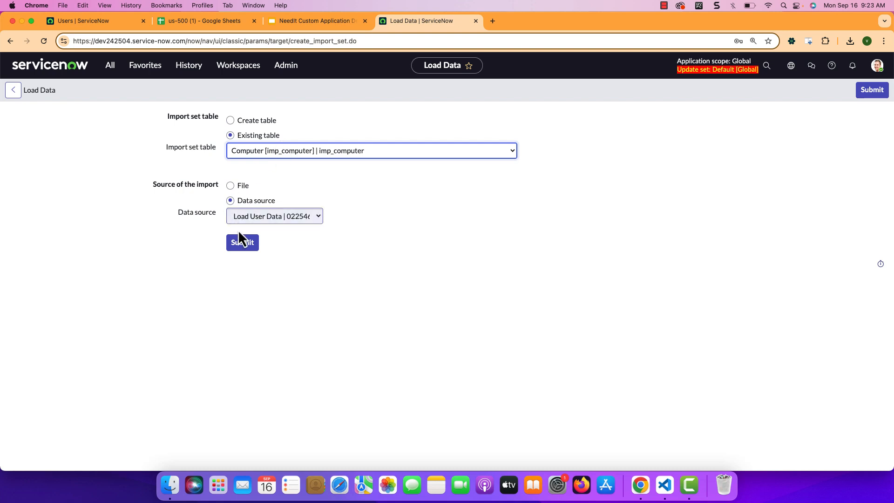
left_click(240, 156)
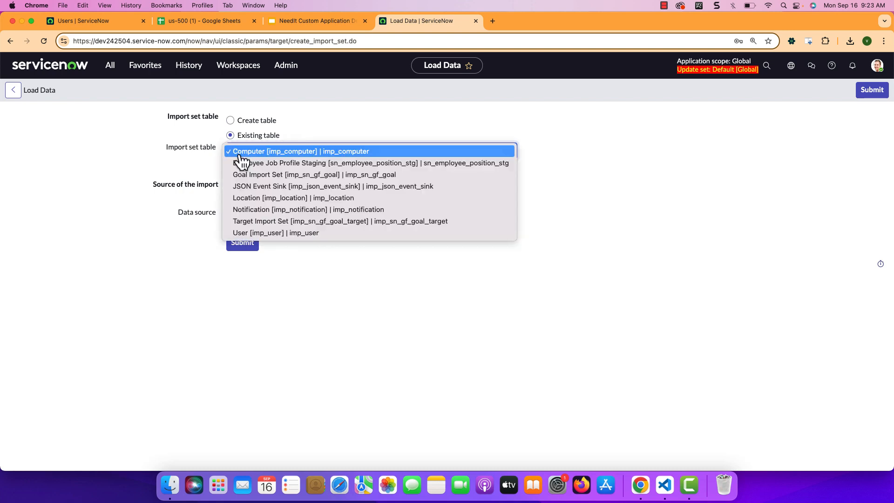
left_click(346, 356)
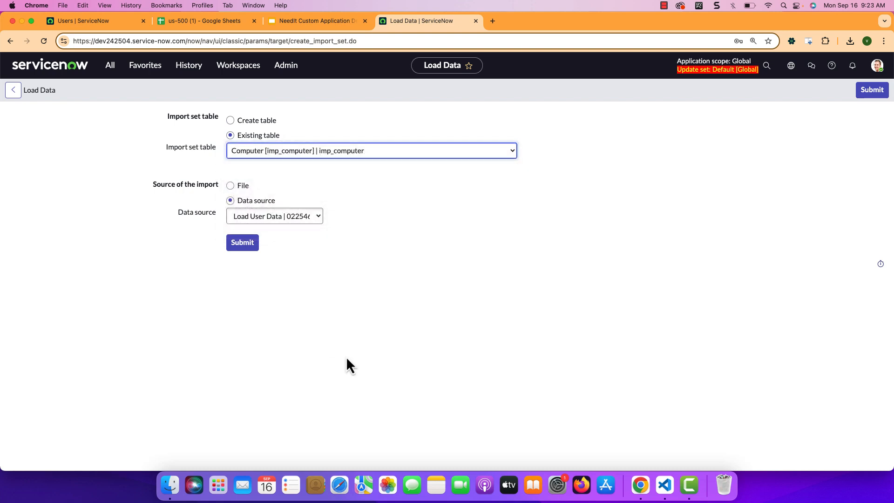
Go back to the Load User Data record, load all its records and open the loaded data in the staging table.
left_click(14, 91)
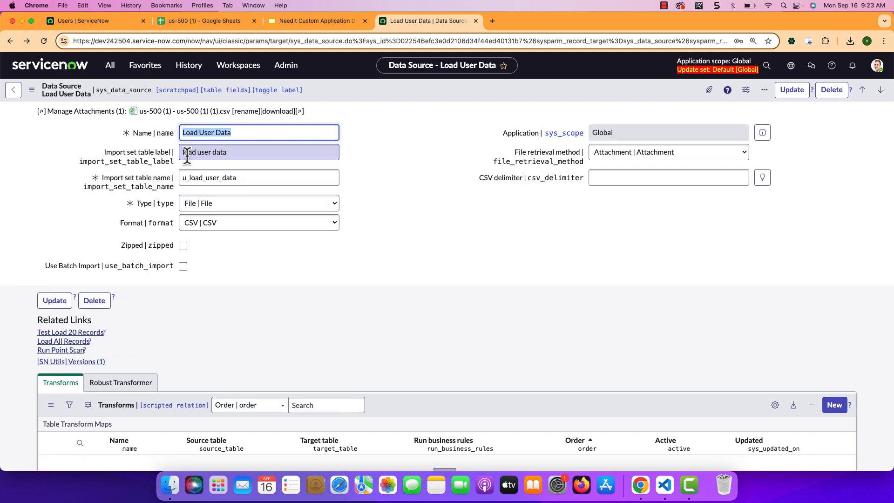
left_click(66, 342)
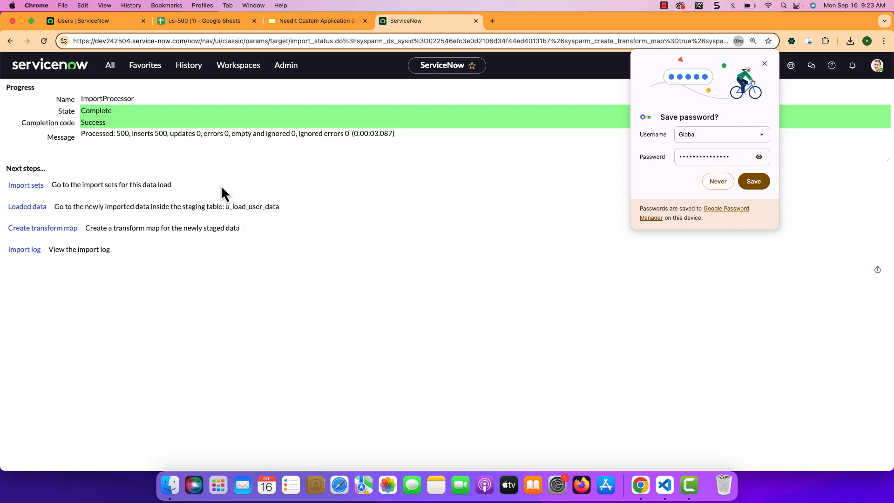
left_click(29, 209)
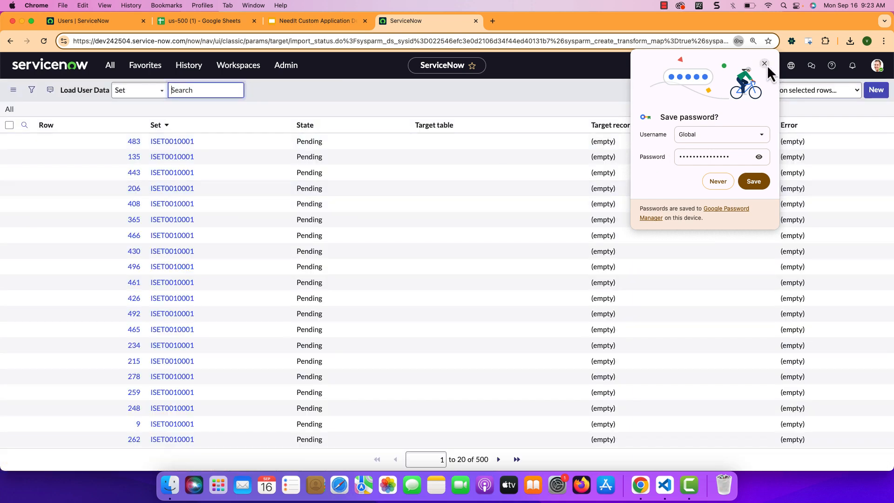
left_click(765, 64)
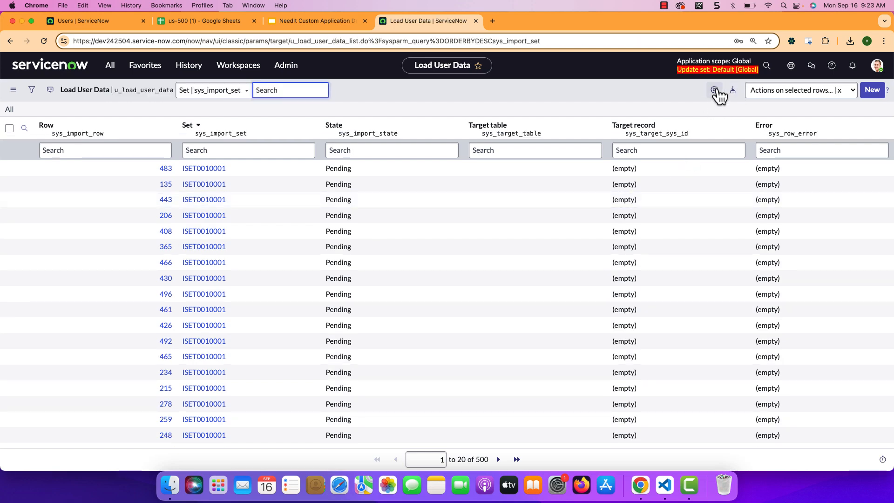
Add all imported fields from address through zip as columns of the Load User Data list.
left_click(715, 90)
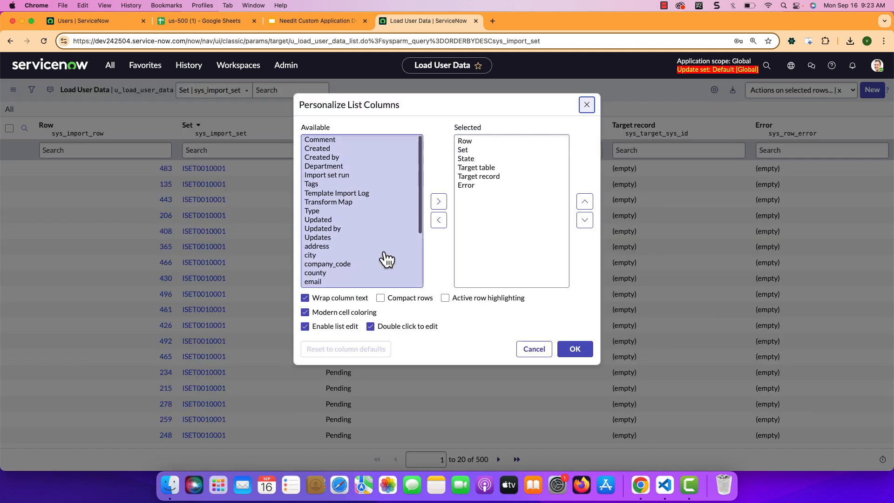
scroll(385, 260, "down", 3)
scroll(339, 193, "up", 1)
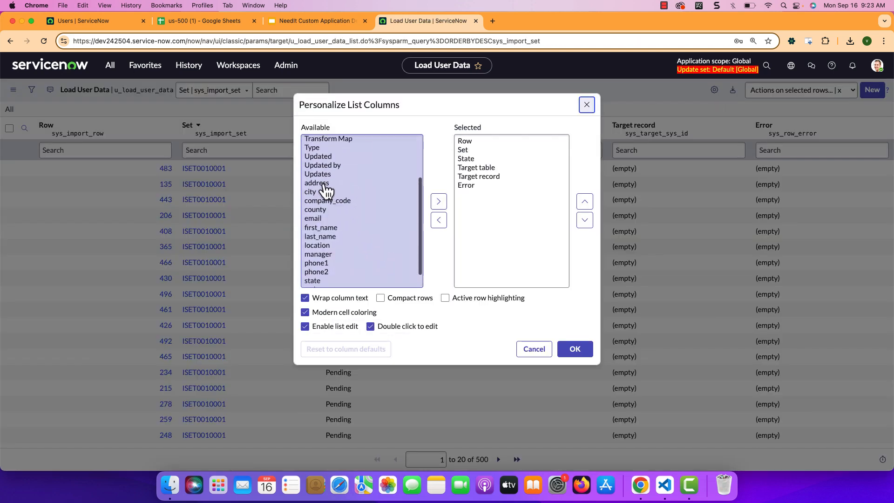
left_click_drag(325, 184, 314, 282)
left_click(439, 202)
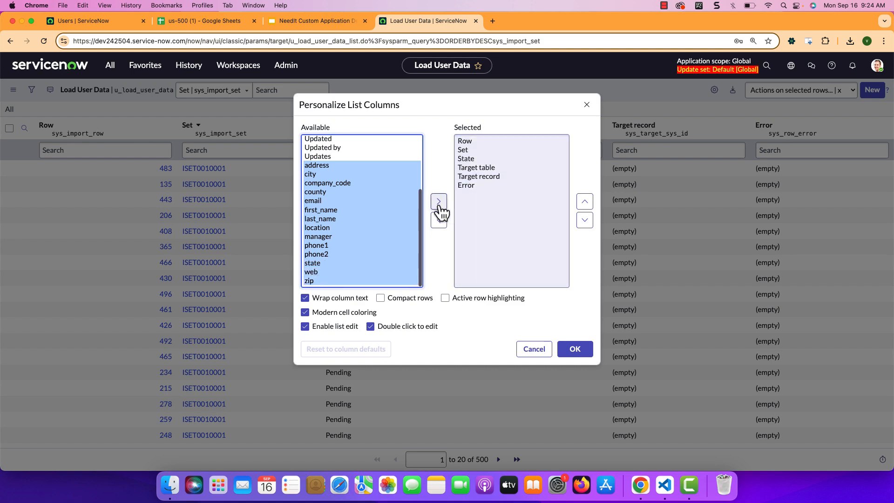
left_click(575, 349)
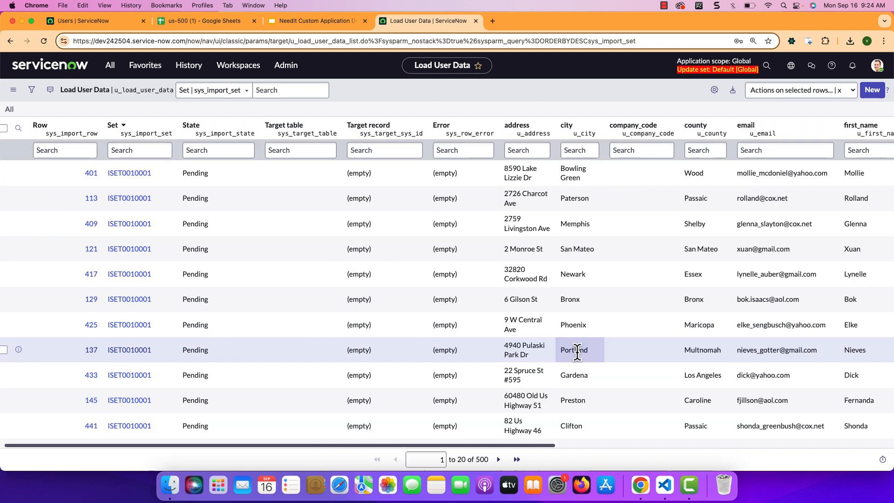
Examine the imported values across the staging table's columns, from address through state and web.
scroll(433, 133, "right", 5)
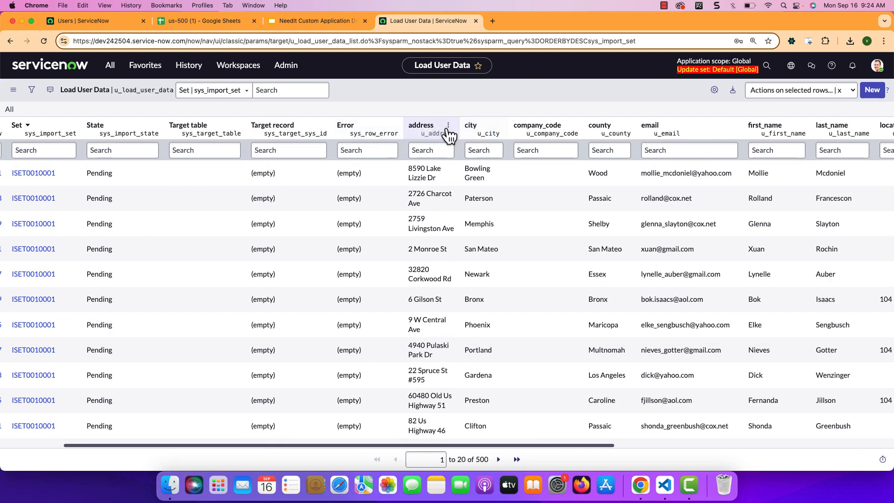
scroll(488, 130, "right", 5)
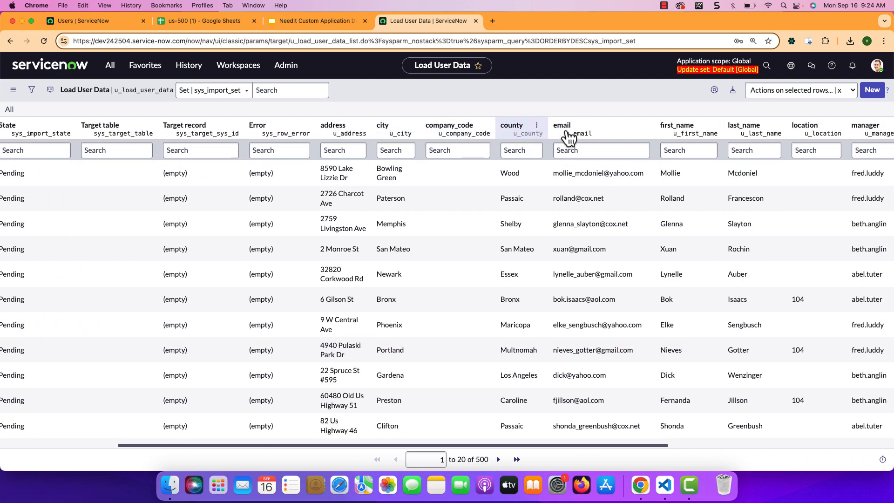
scroll(568, 136, "right", 4)
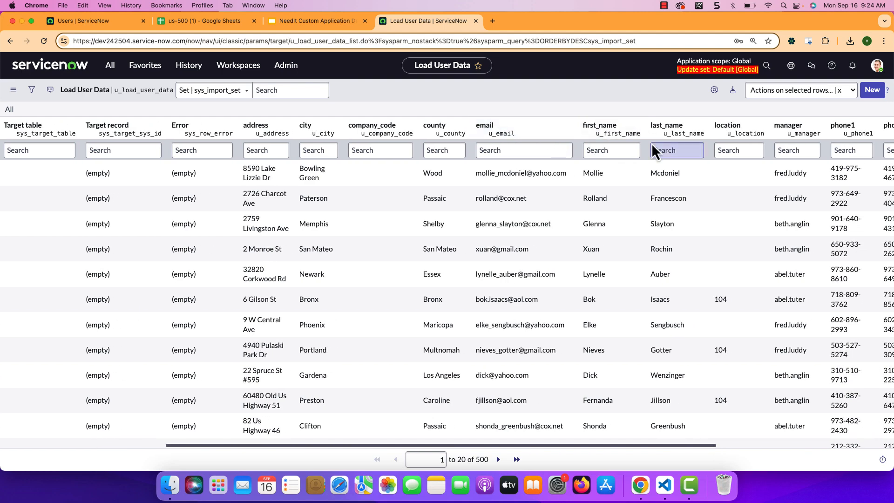
scroll(689, 144, "right", 4)
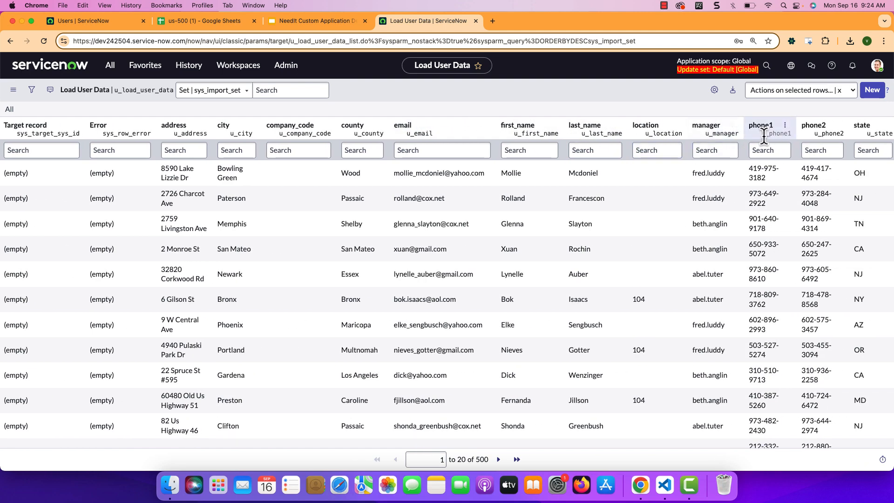
scroll(763, 135, "right", 6)
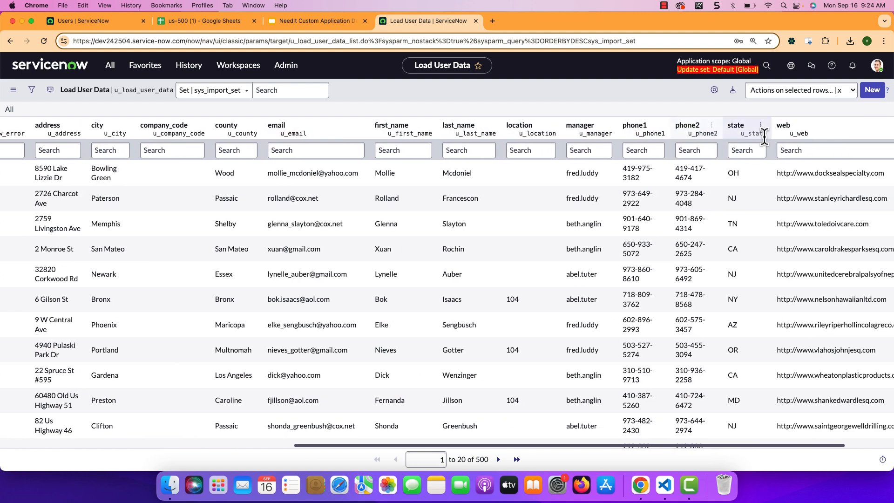
scroll(702, 168, "right", 3)
scroll(702, 167, "left", 10)
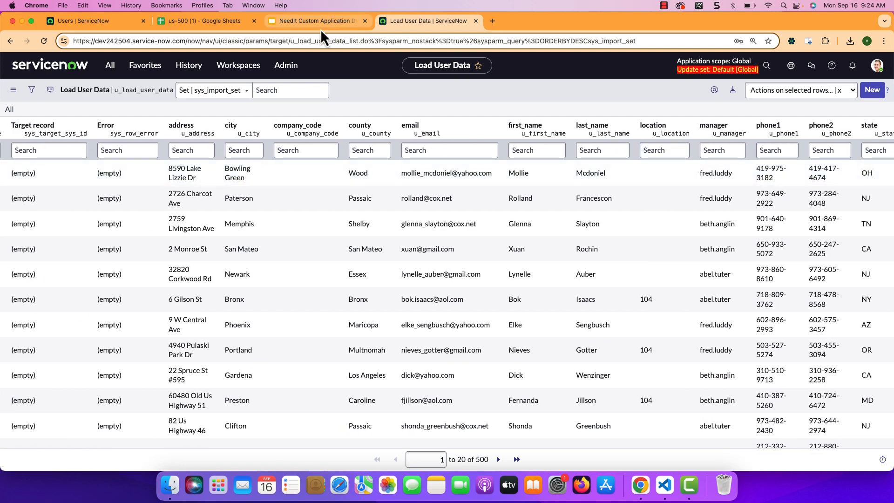
Switch to the us-500 (1) sheet in Google Sheets and look through its source rows.
left_click(222, 26)
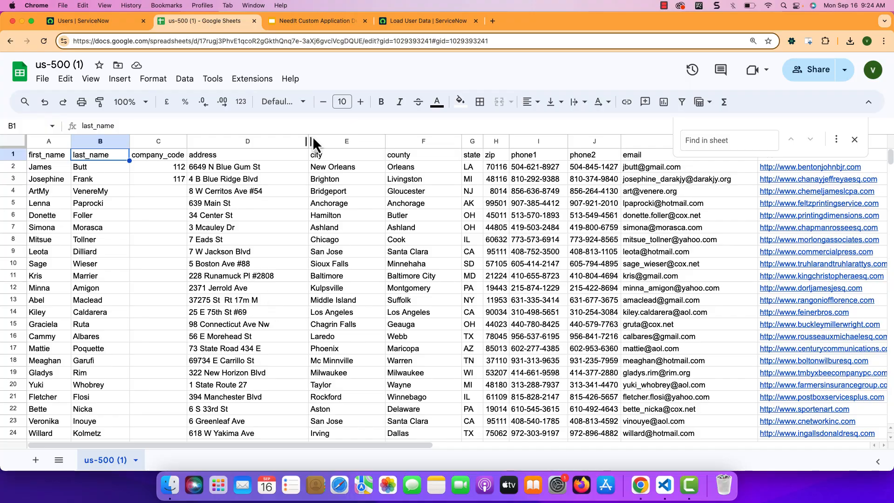
scroll(231, 366, "down", 1)
scroll(232, 363, "down", 20)
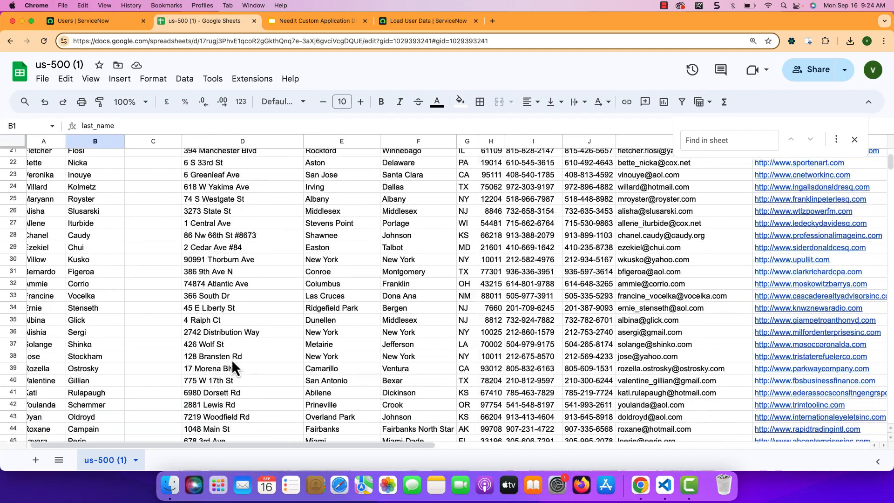
scroll(232, 363, "down", 20)
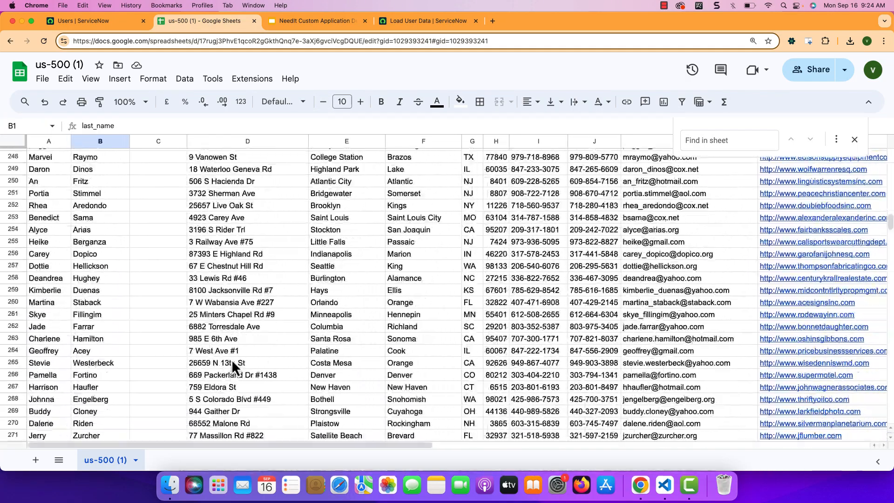
scroll(231, 359, "down", 5)
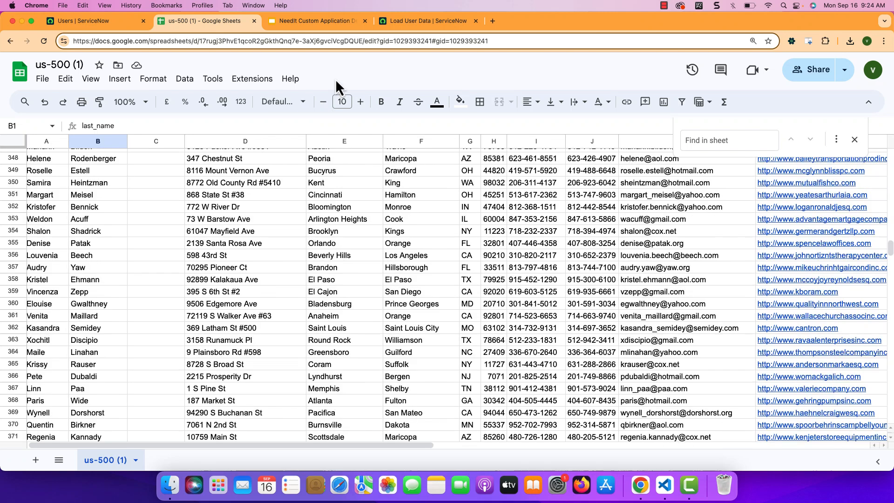
Switch back to the Load User Data list in ServiceNow and open the configuration of its table.
left_click(401, 24)
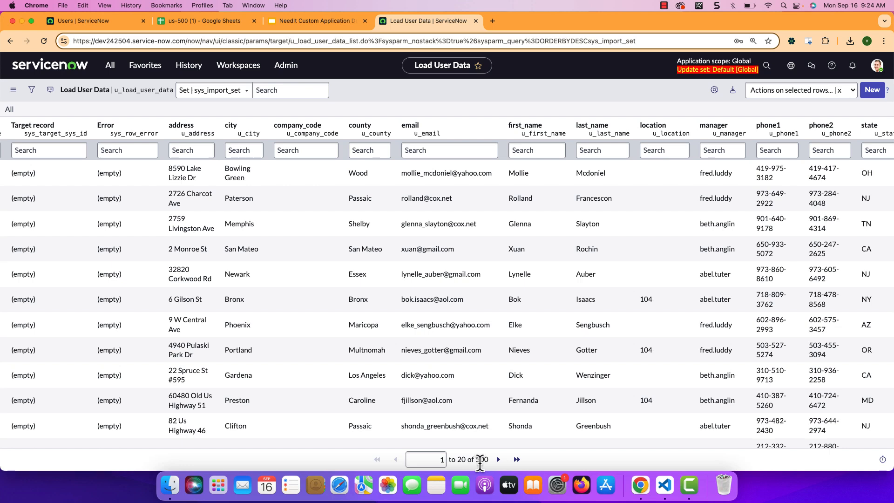
scroll(403, 339, "left", 2)
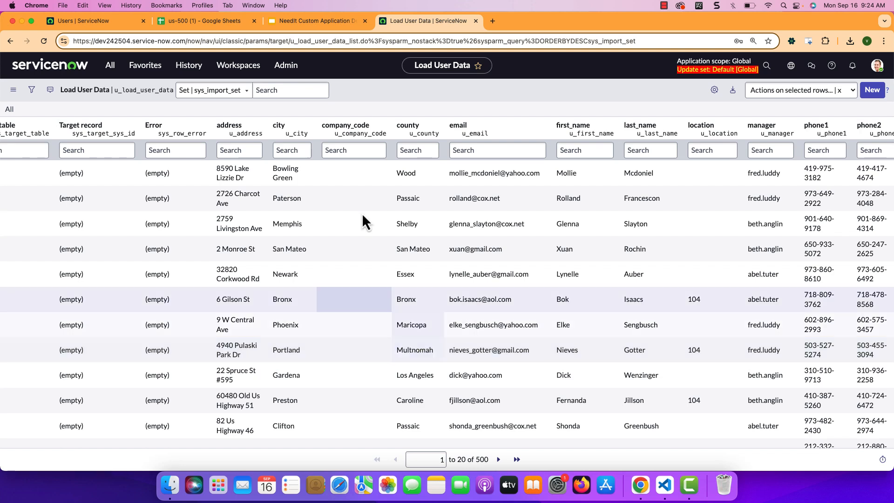
right_click(293, 134)
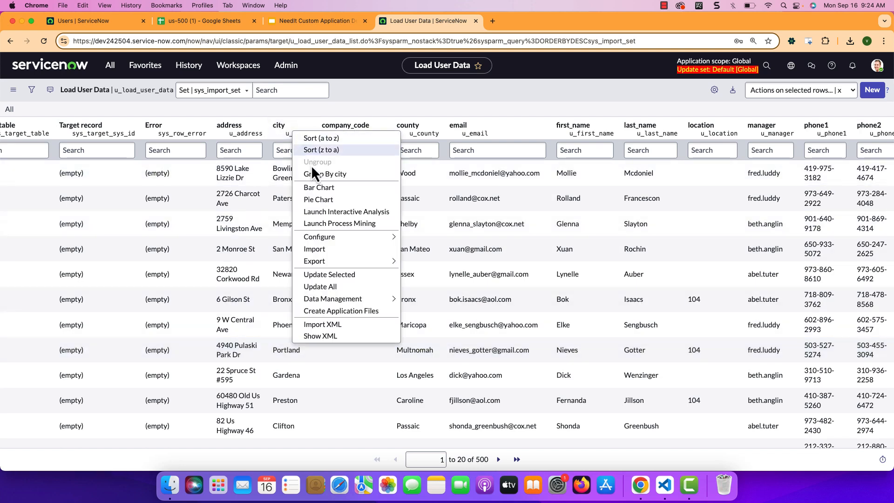
mouse_move(328, 238)
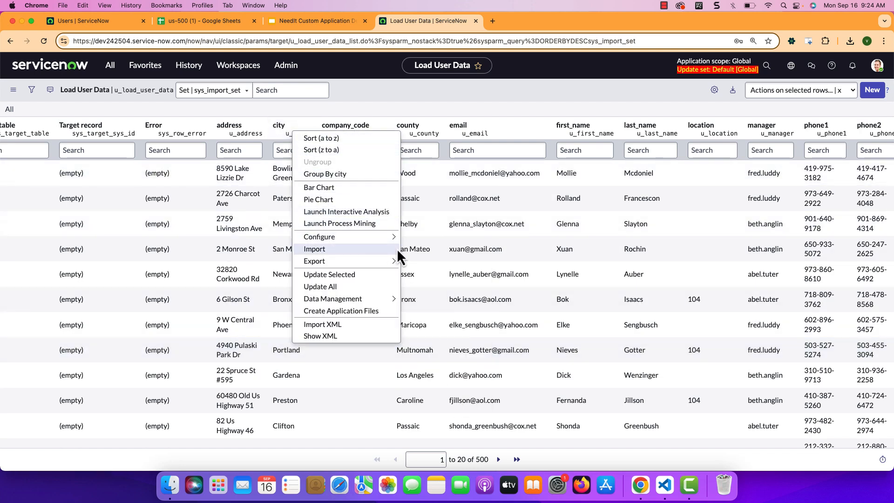
left_click(442, 290)
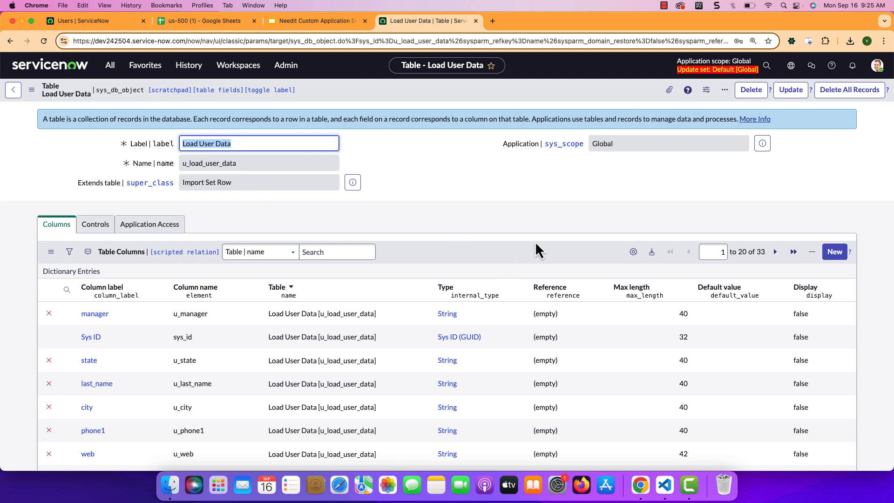
left_click(633, 252)
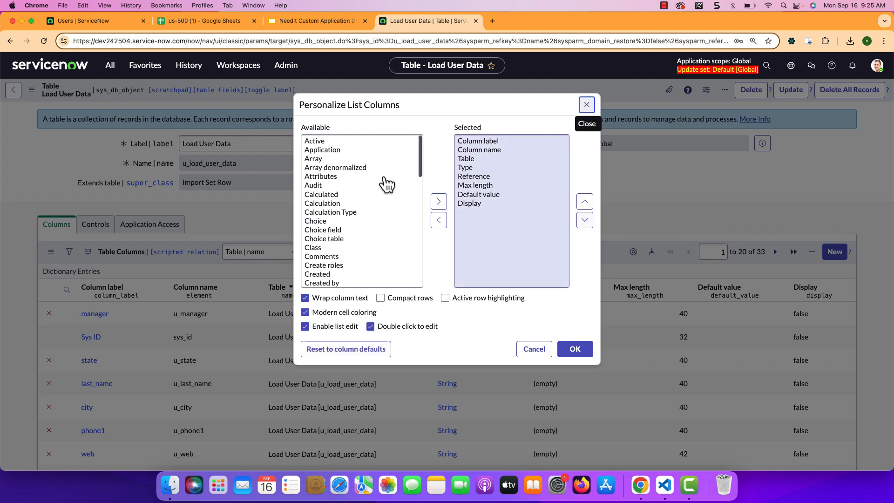
left_click(343, 204)
key("t")
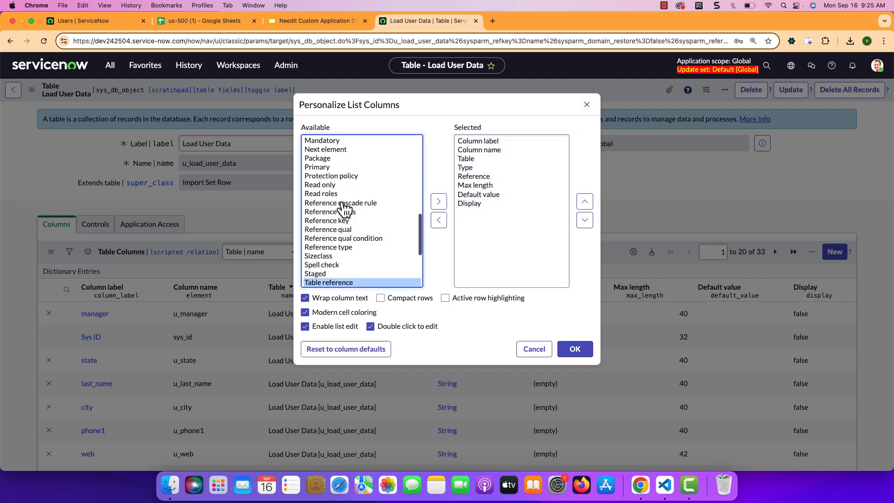
key("t")
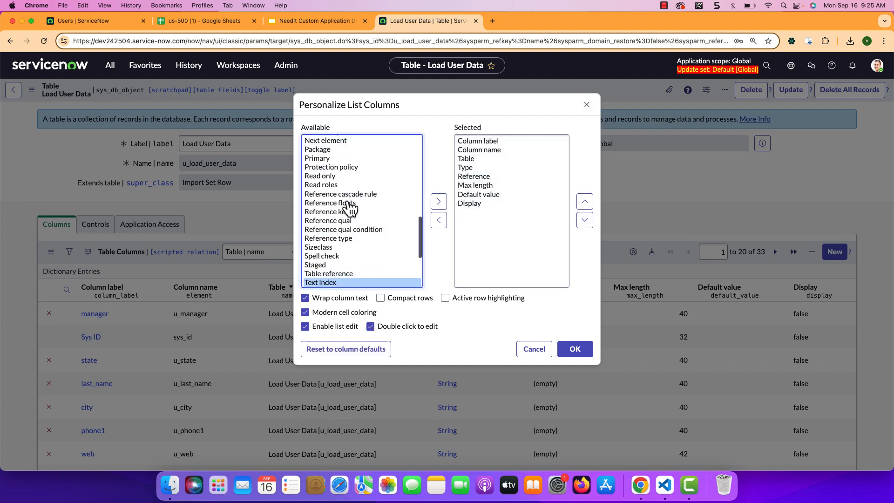
left_click(533, 349)
Filter out the Load User Data table's own entries from the table columns and examine the remaining inherited columns.
right_click(292, 317)
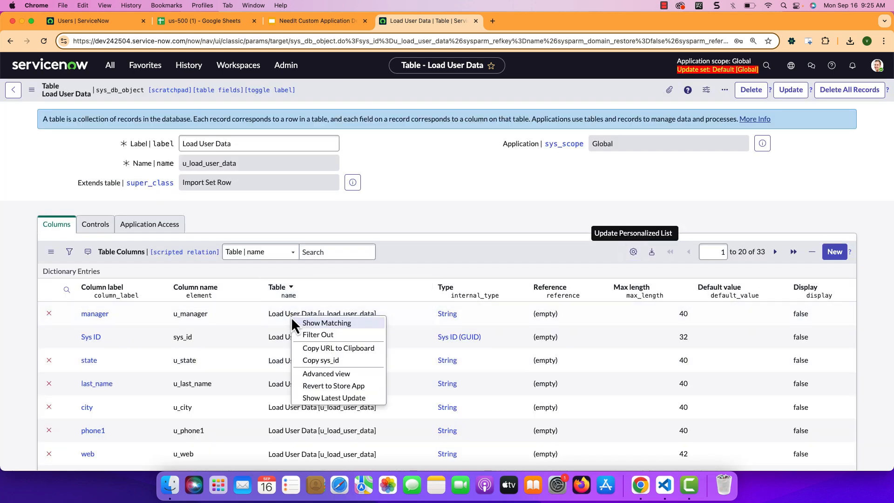
left_click(311, 336)
scroll(309, 308, "down", 3)
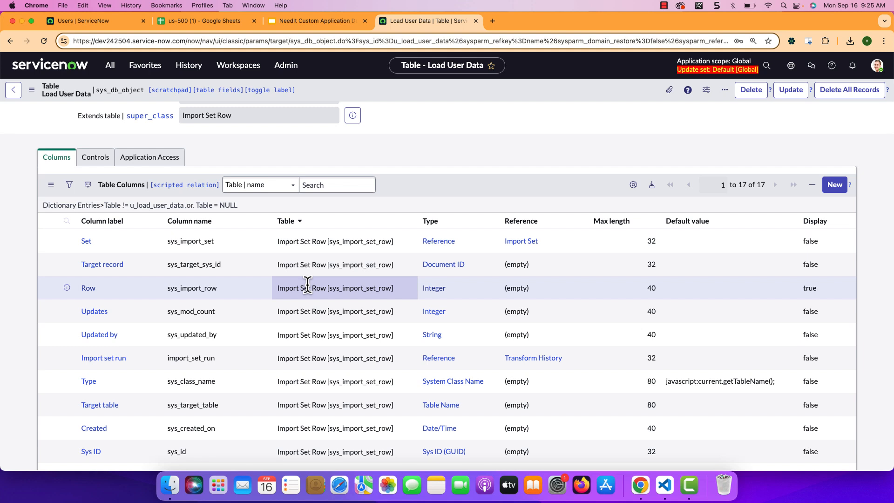
scroll(115, 379, "down", 1)
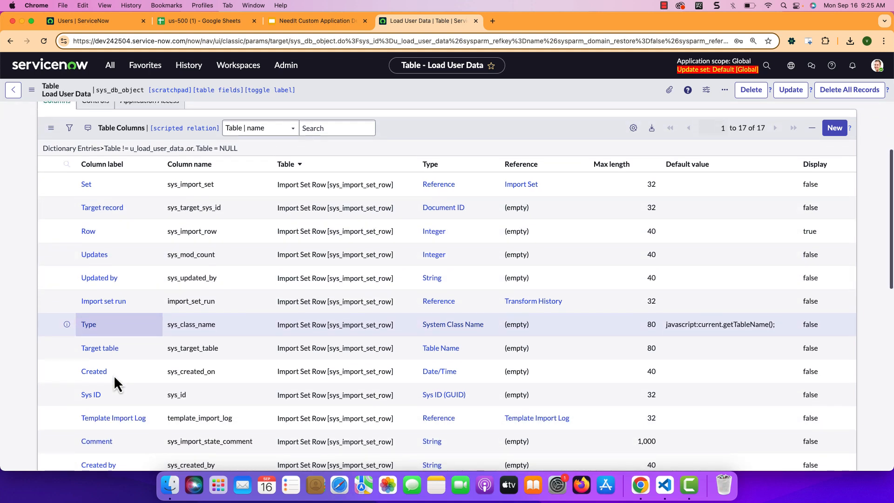
scroll(113, 380, "down", 1)
scroll(113, 380, "up", 2)
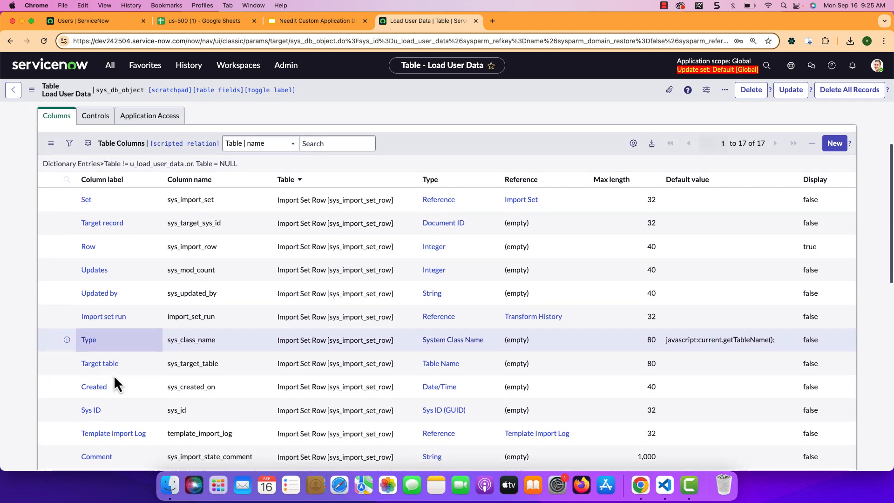
scroll(113, 375, "down", 8)
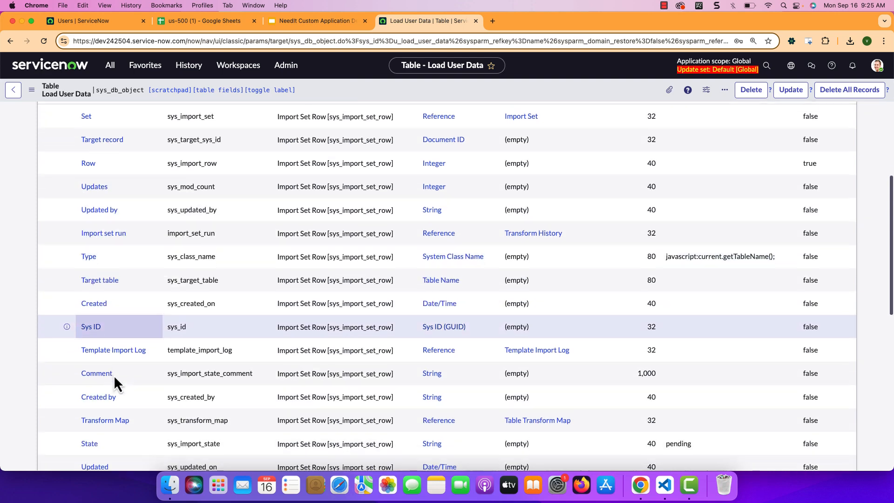
scroll(115, 381, "up", 5)
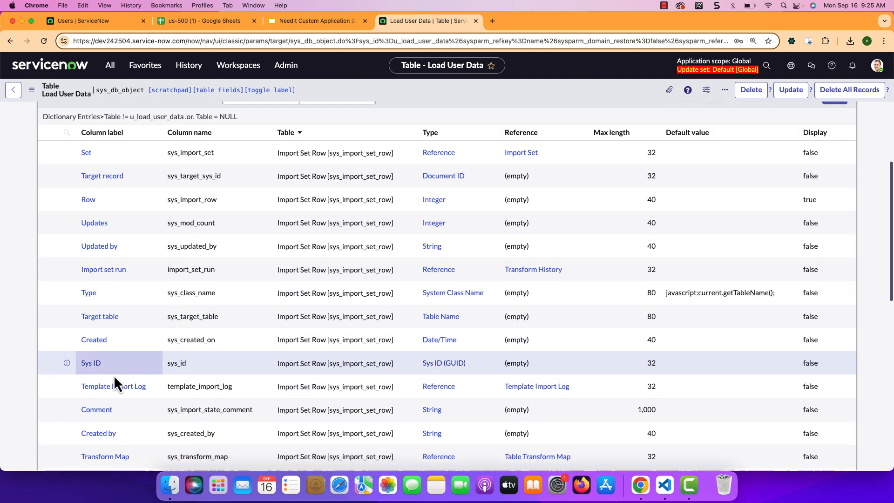
scroll(113, 376, "up", 3)
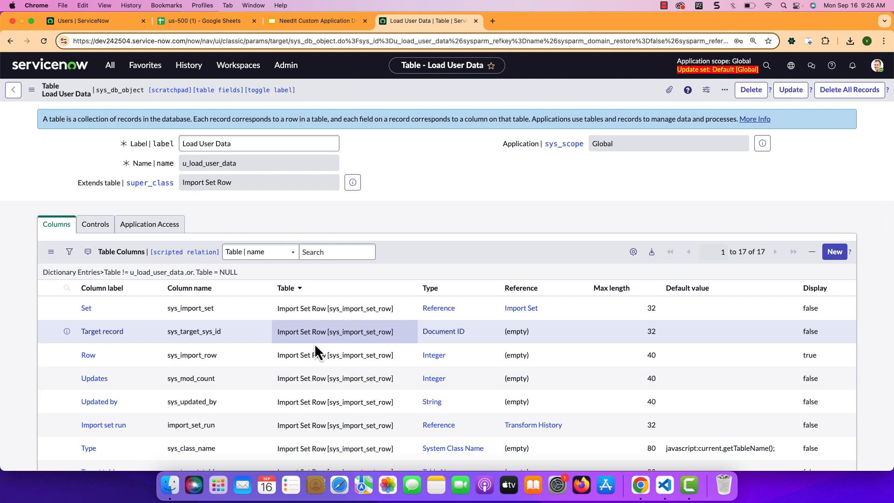
Go back to the Load User Data list, find Users under System Security and open its list in a separate browser tab.
left_click(10, 41)
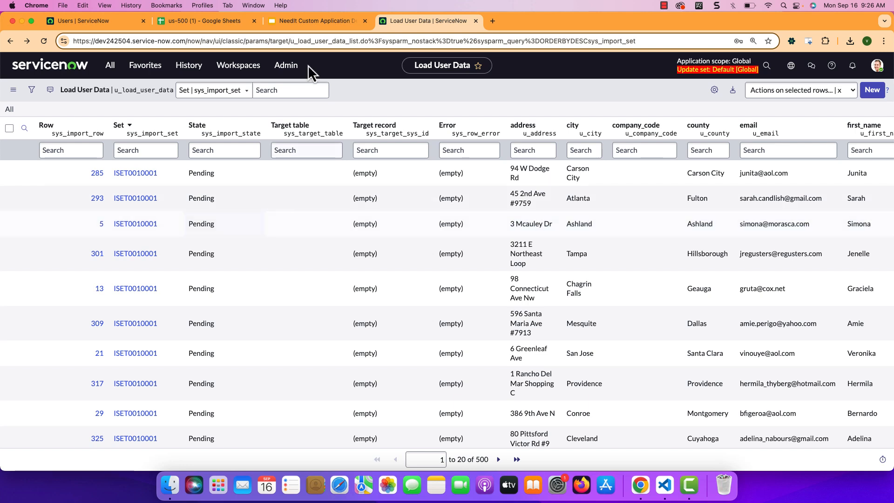
left_click(109, 65)
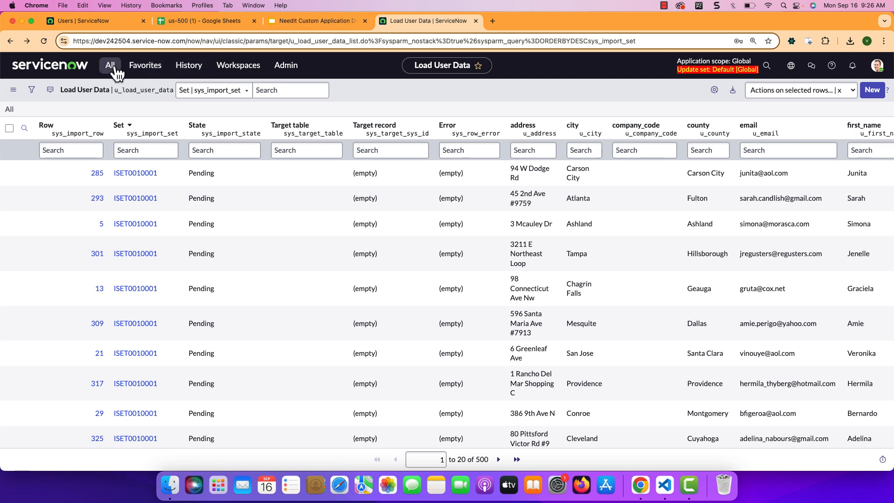
key("BackSpace")
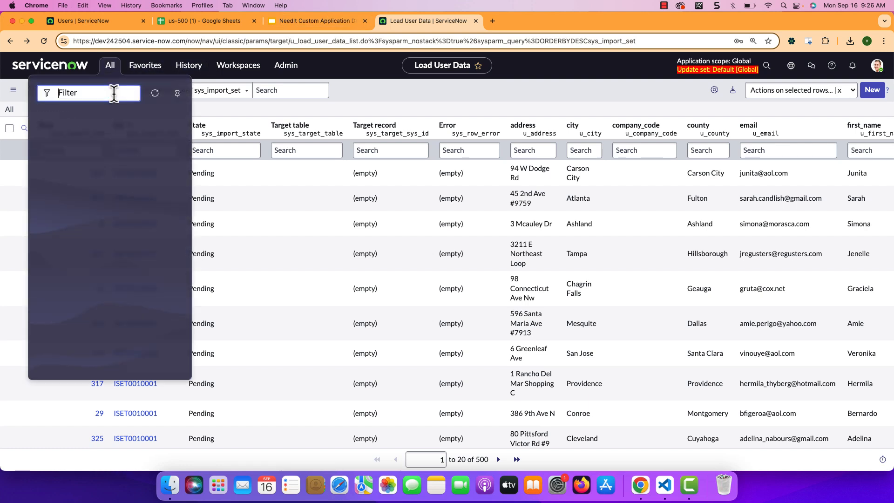
type("sys_")
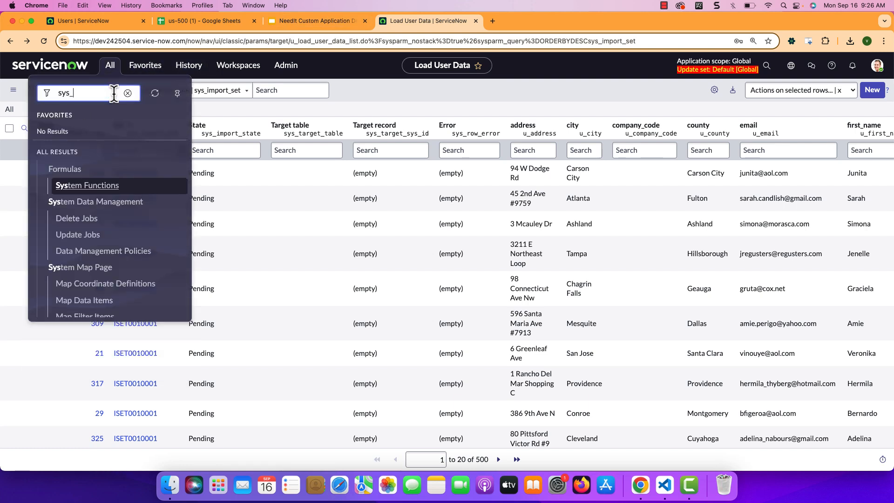
key("BackSpace")
key("BackSpace")
key("BackSpace")
type("user")
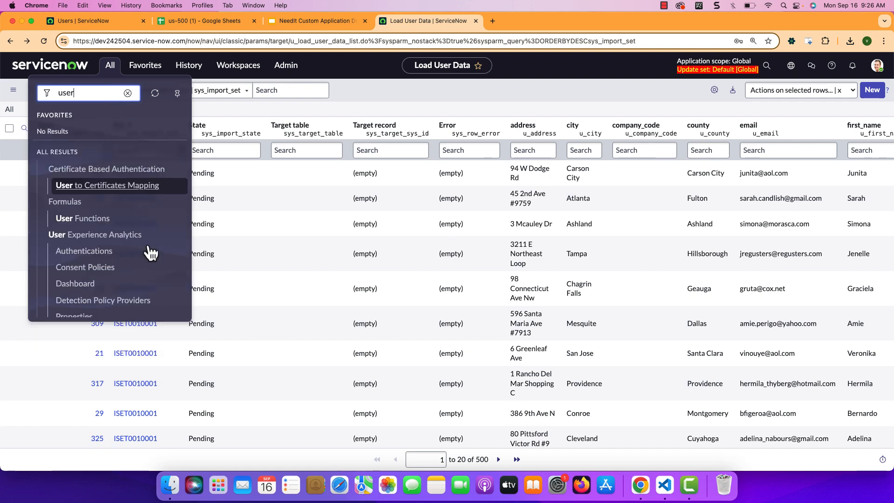
scroll(149, 250, "down", 6)
scroll(150, 250, "up", 3)
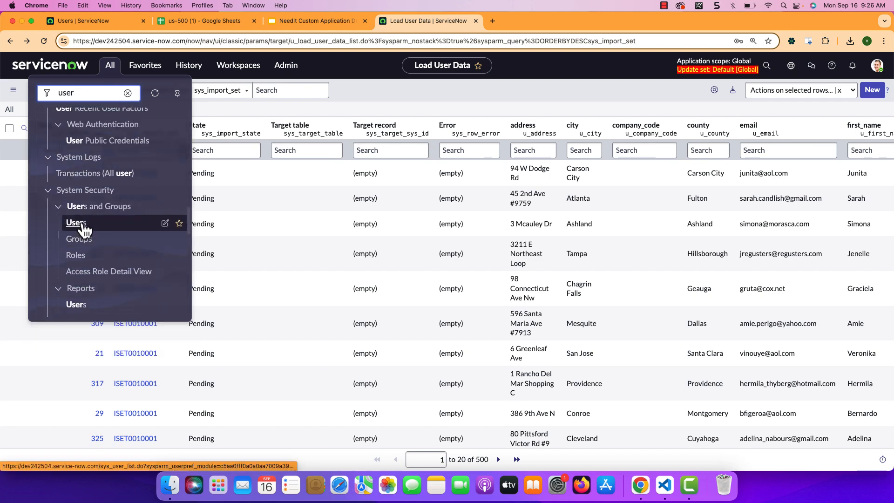
left_click(149, 222, "super")
left_click(527, 28)
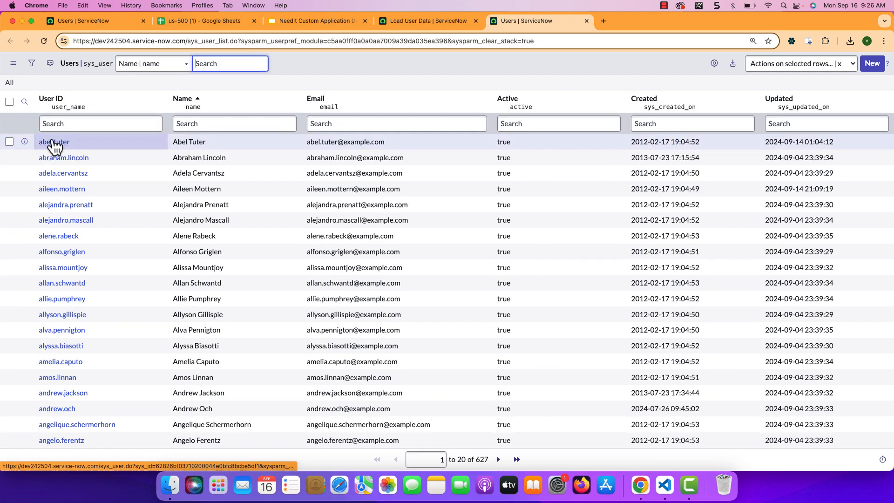
Open the first user record in the Users list and examine its form fields.
left_click(53, 142)
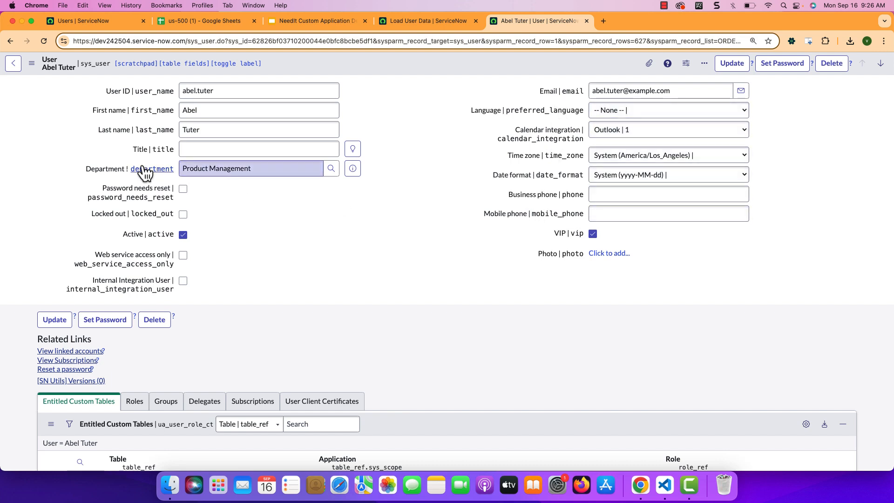
scroll(254, 236, "down", 1)
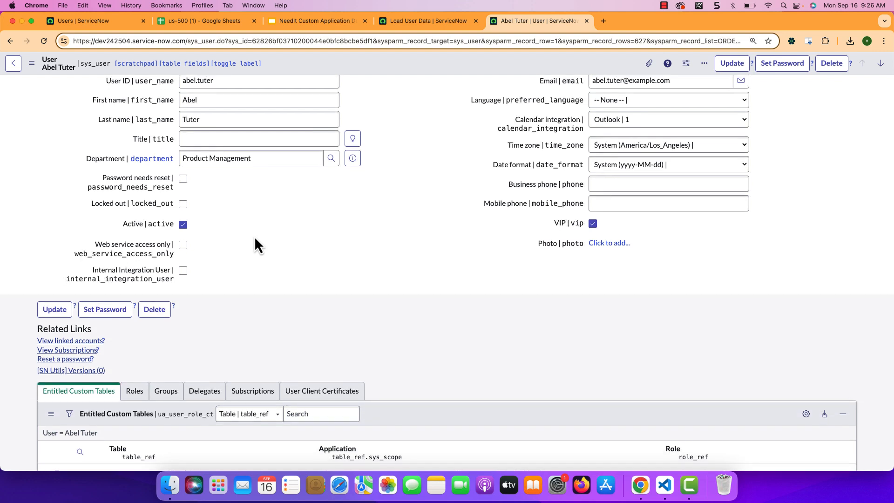
scroll(254, 236, "up", 1)
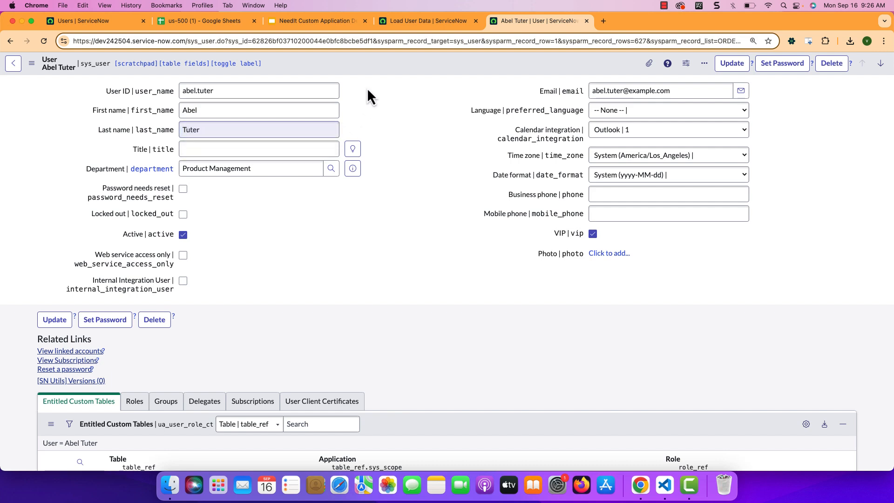
Return to the Load User Data list, open its transform maps and start a new one with technical field names shown.
left_click(396, 26)
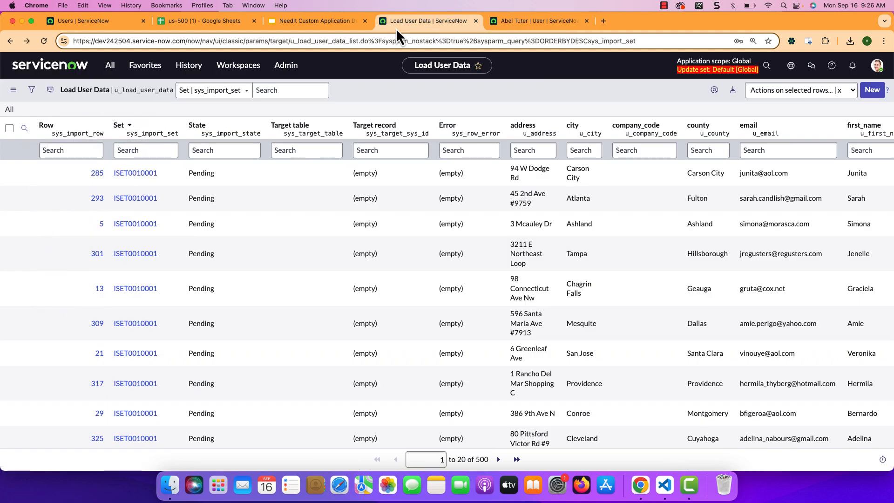
scroll(356, 154, "down", 8)
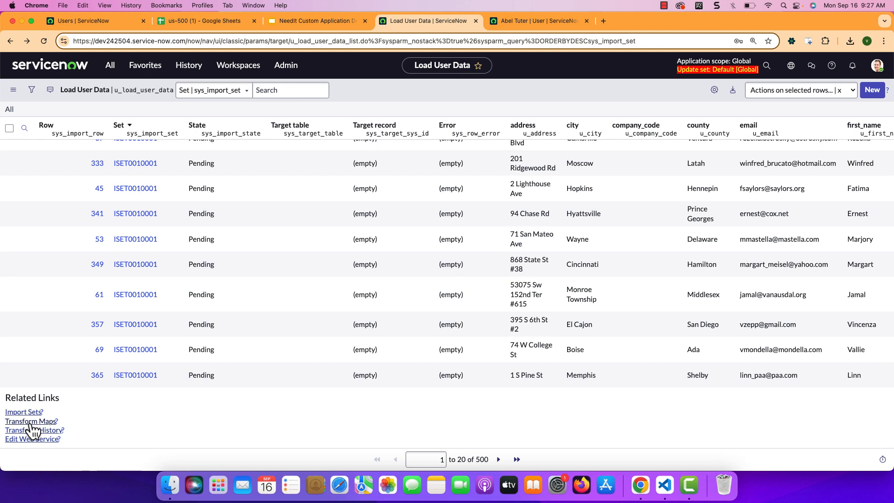
left_click(29, 424)
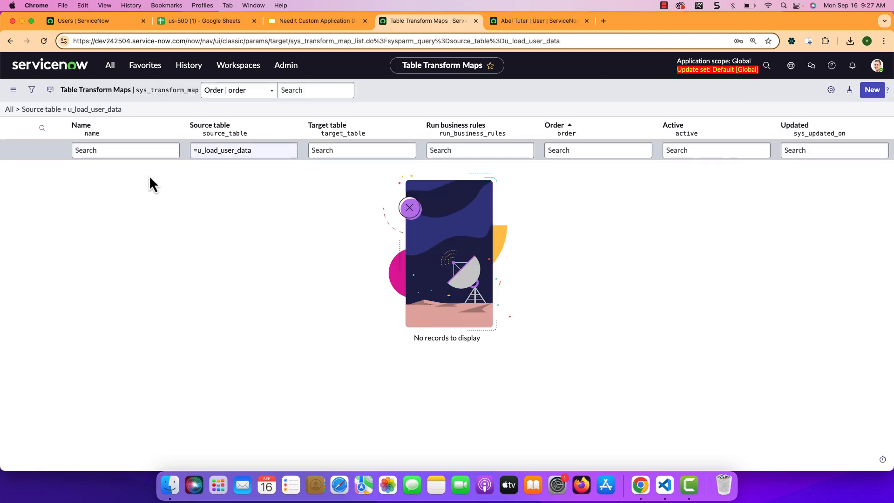
left_click(873, 91)
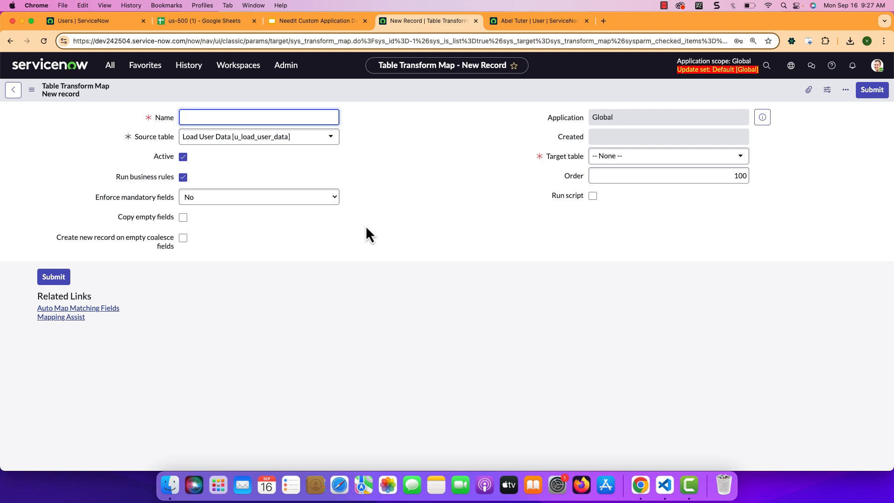
key("ctrl+shift+u")
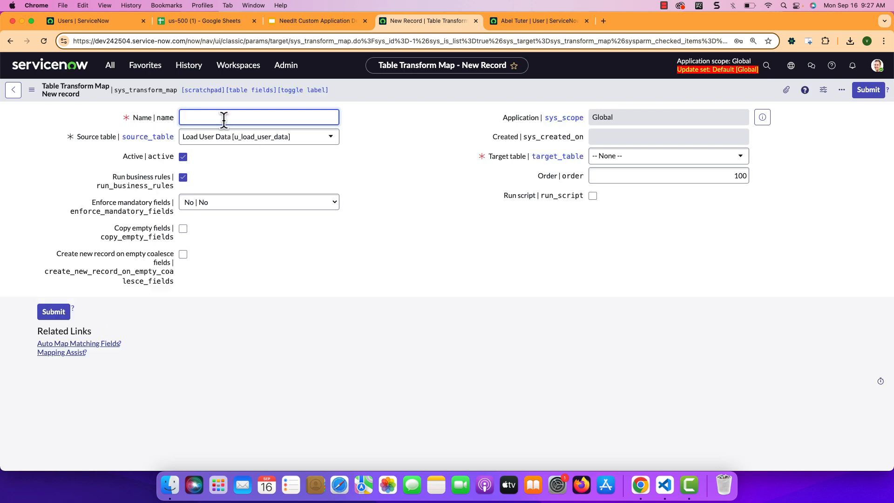
Name the transform map "Load User data into Sys user table" and set its target table to User [sys_user].
type("Load User data into Sys user table")
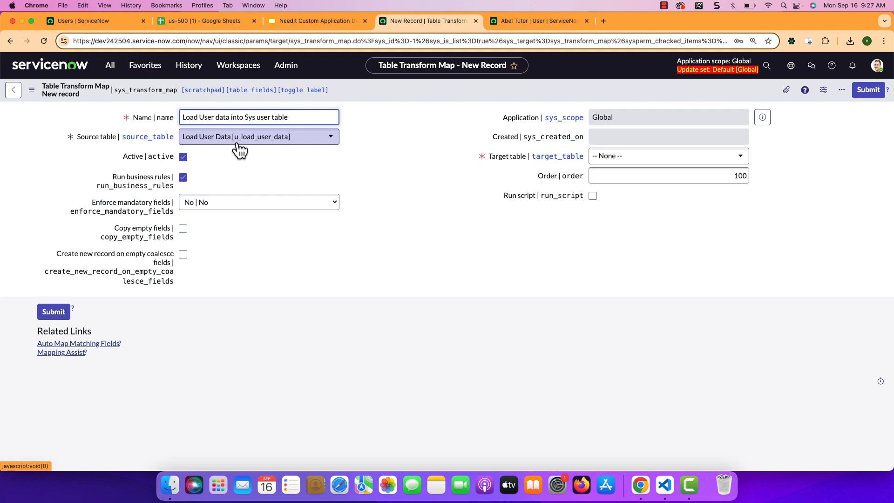
left_click(646, 157)
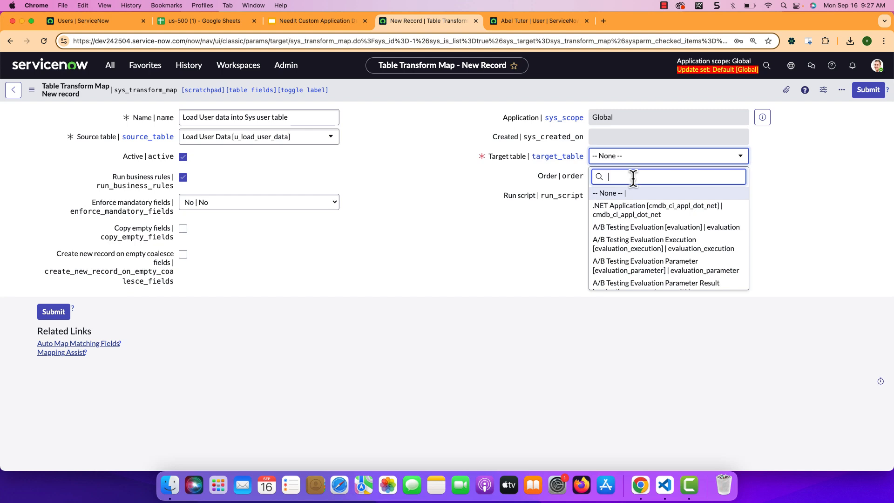
type("sys")
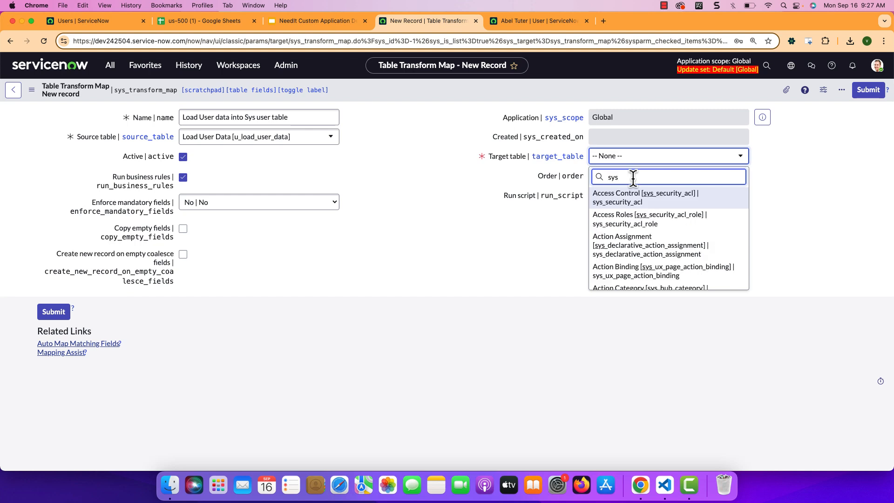
type("_user")
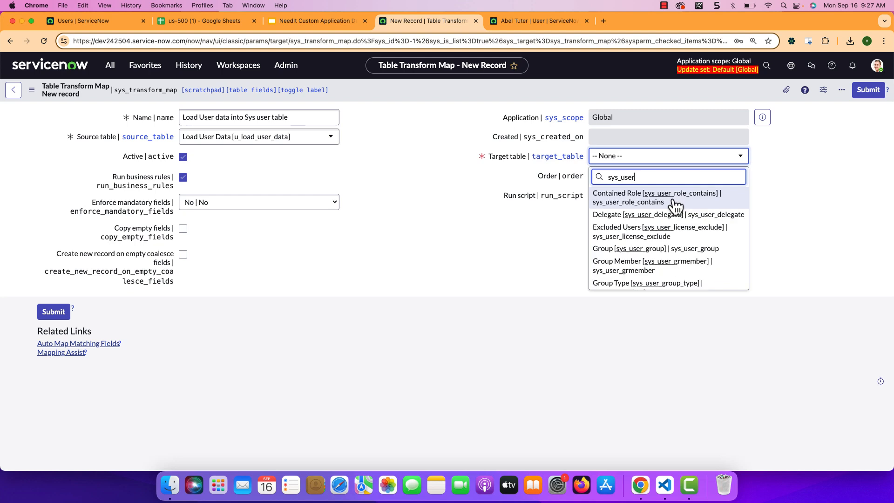
scroll(666, 240, "down", 3)
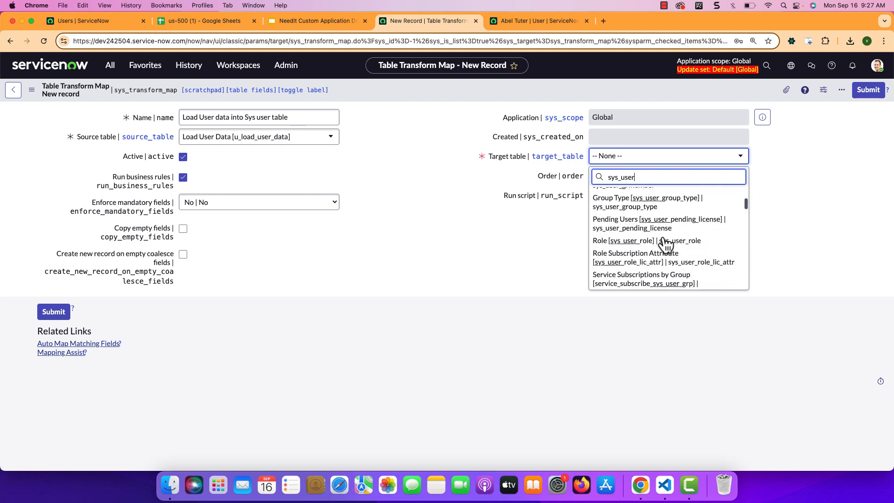
scroll(667, 243, "down", 4)
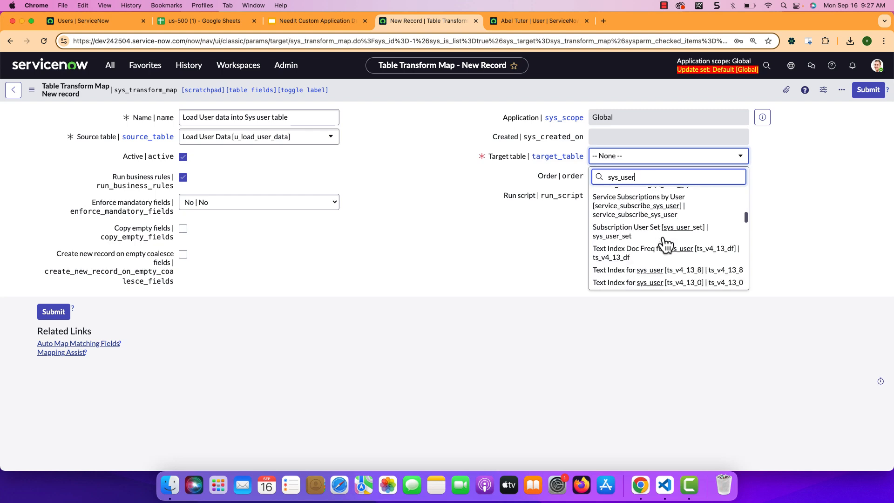
scroll(666, 242, "down", 5)
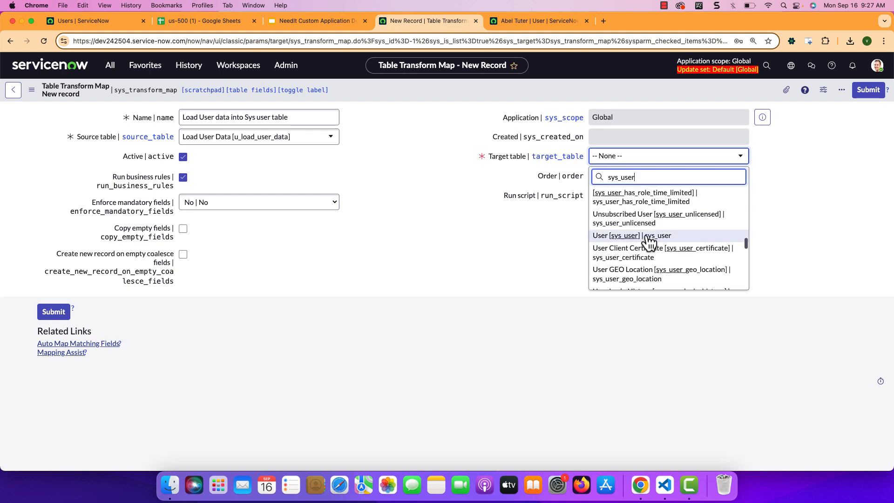
left_click(649, 236)
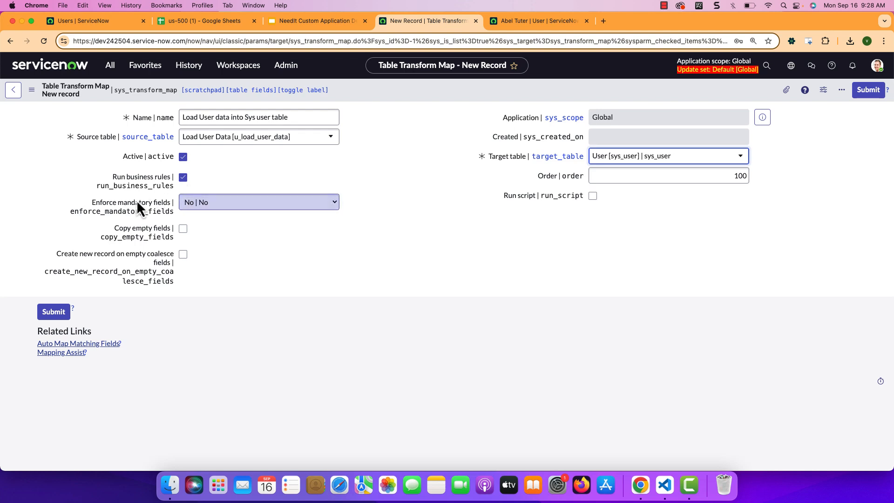
Review the options for enforcing mandatory fields, leave the setting at No, and save the new transform map.
left_click(209, 205)
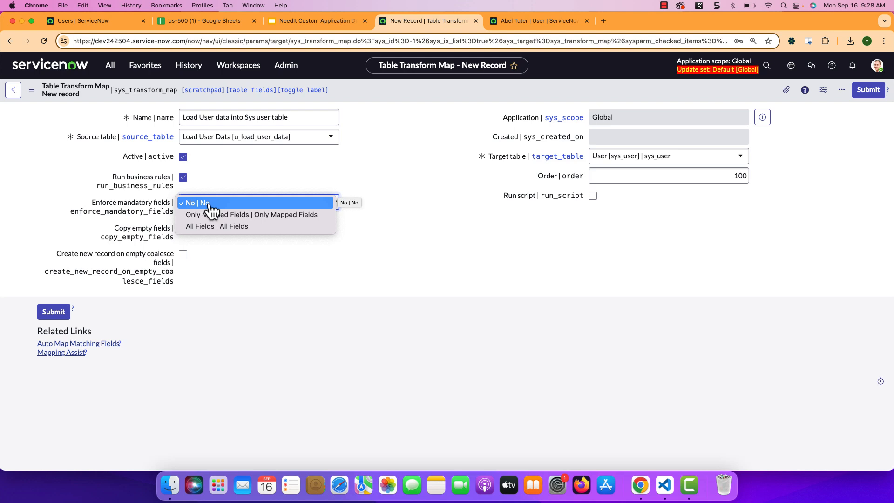
left_click(217, 251)
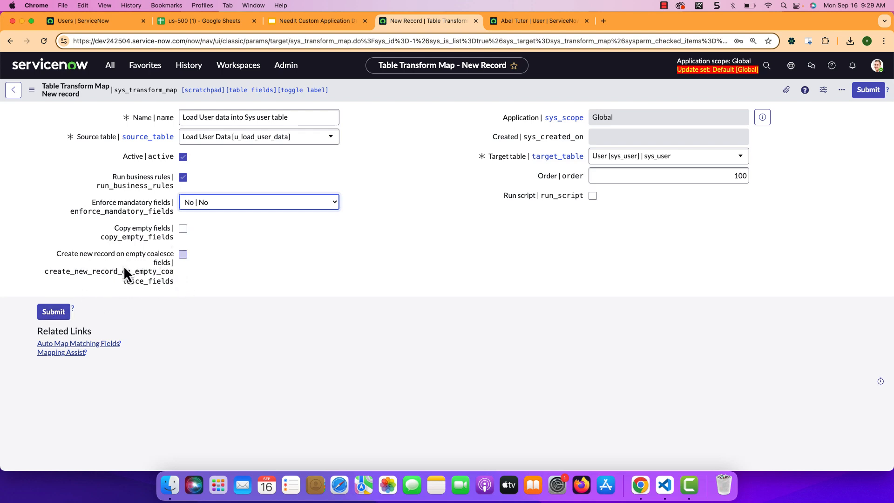
right_click(393, 95)
left_click(410, 100)
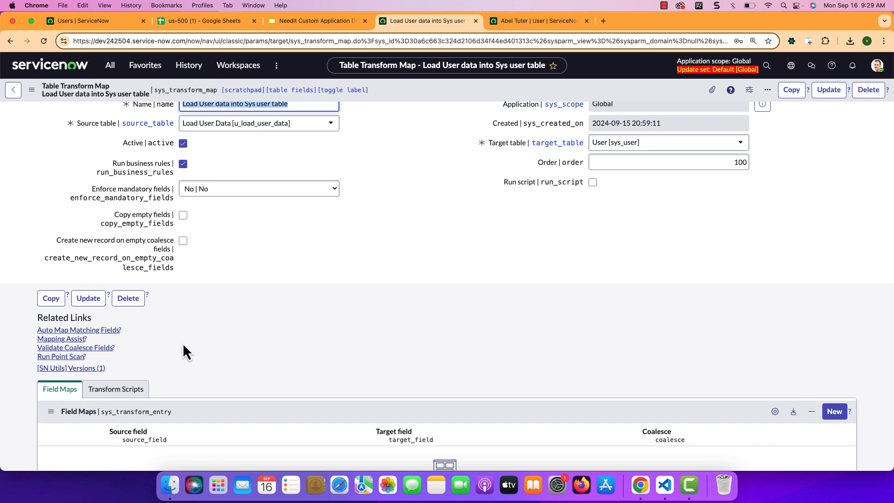
Auto-map the matching fields of the transform map and review the field maps this generates.
left_click(74, 332)
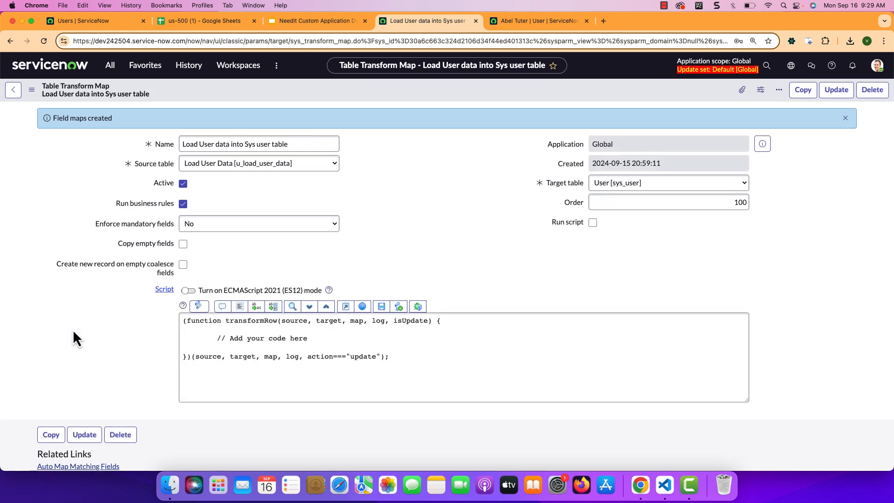
scroll(73, 328, "down", 3)
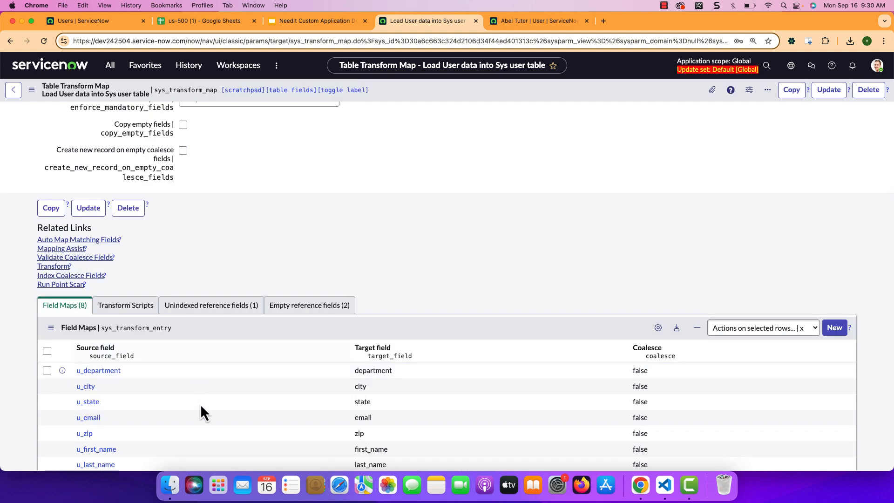
scroll(172, 389, "down", 1)
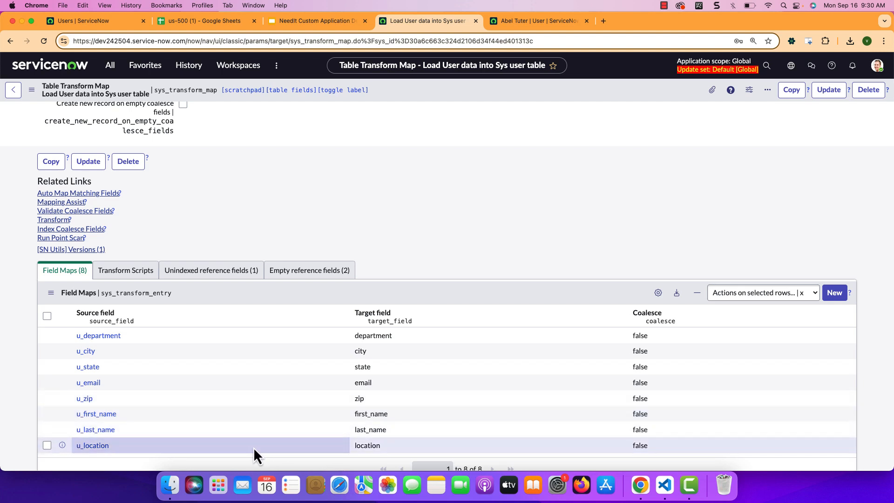
scroll(255, 447, "down", 2)
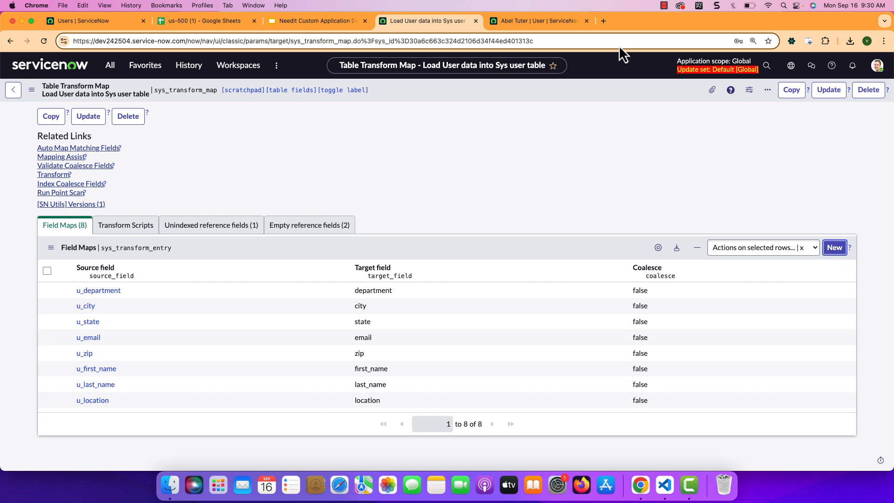
Compare the phone1 column in the us-500 (1) spreadsheet with the phone fields on the open user record, and return to the new field map.
left_click(222, 21)
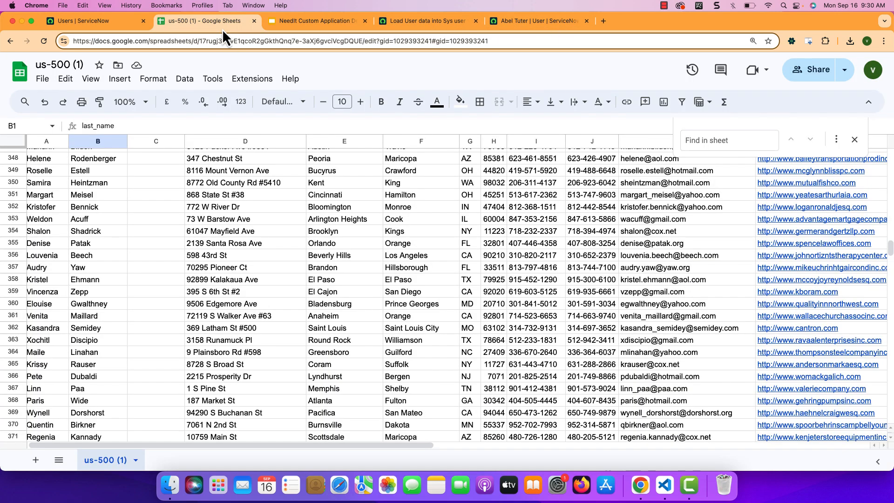
scroll(414, 281, "up", 20)
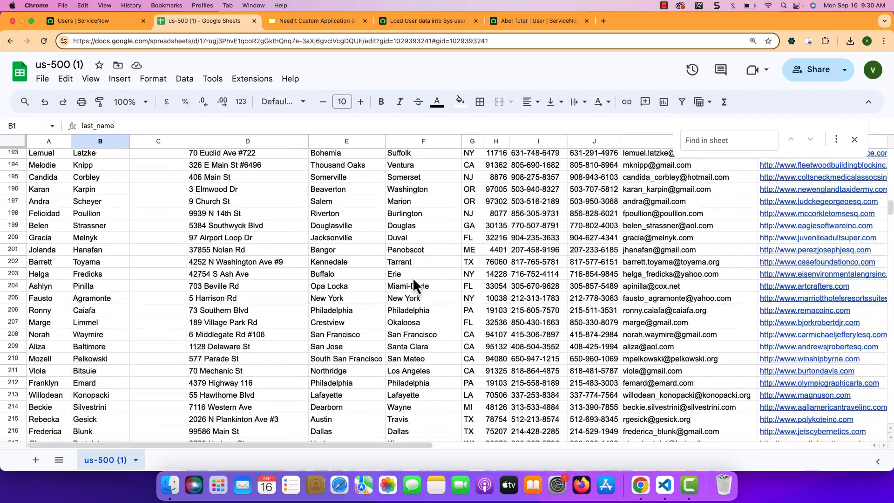
scroll(414, 281, "up", 15)
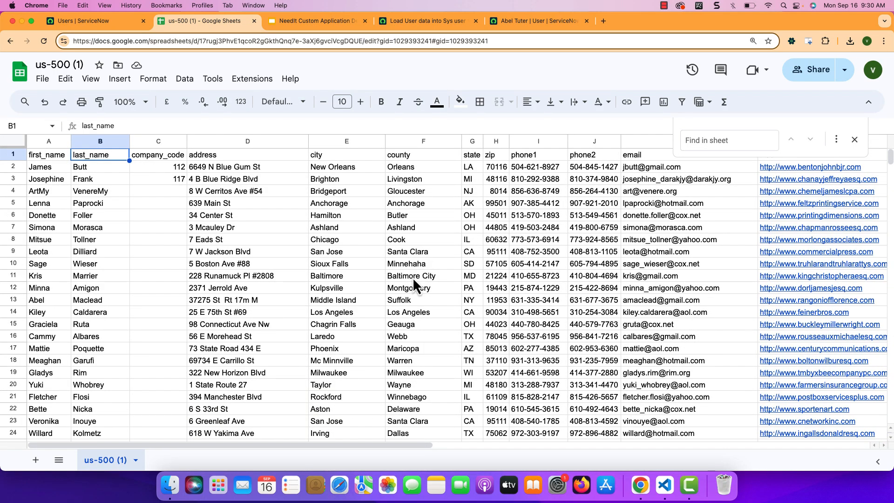
scroll(412, 276, "right", 1)
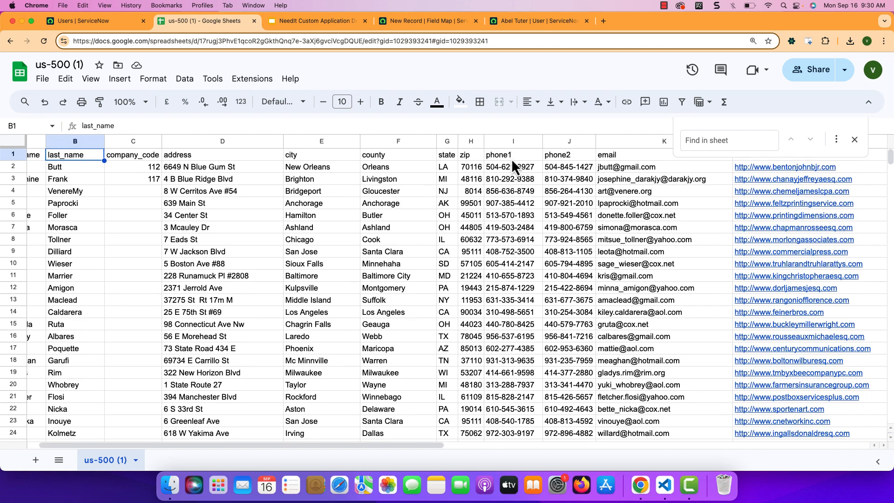
left_click(512, 159)
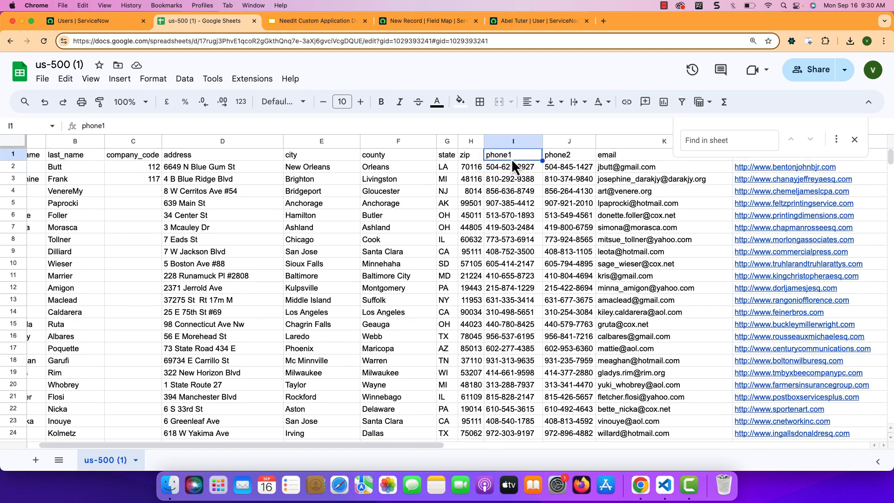
left_click(518, 21)
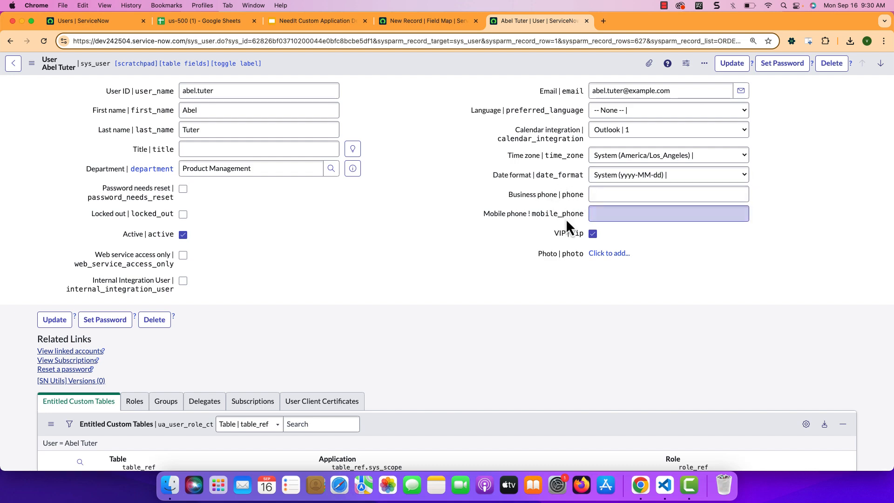
left_click(214, 24)
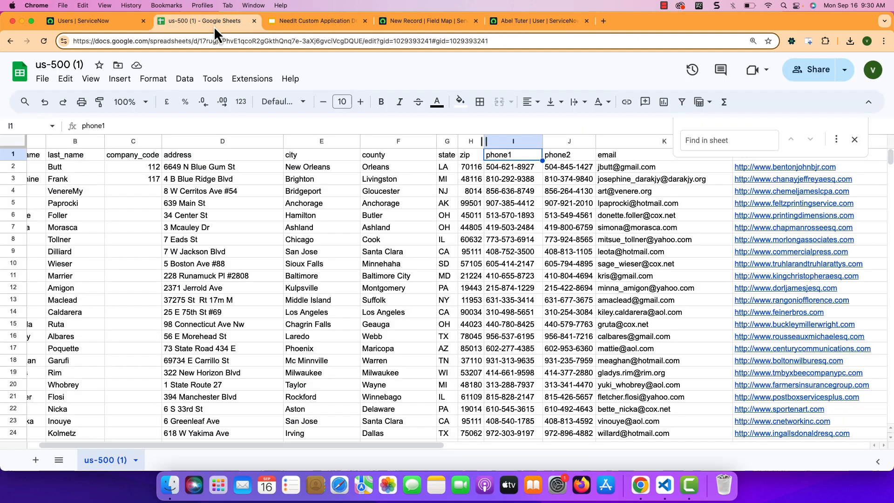
left_click(404, 22)
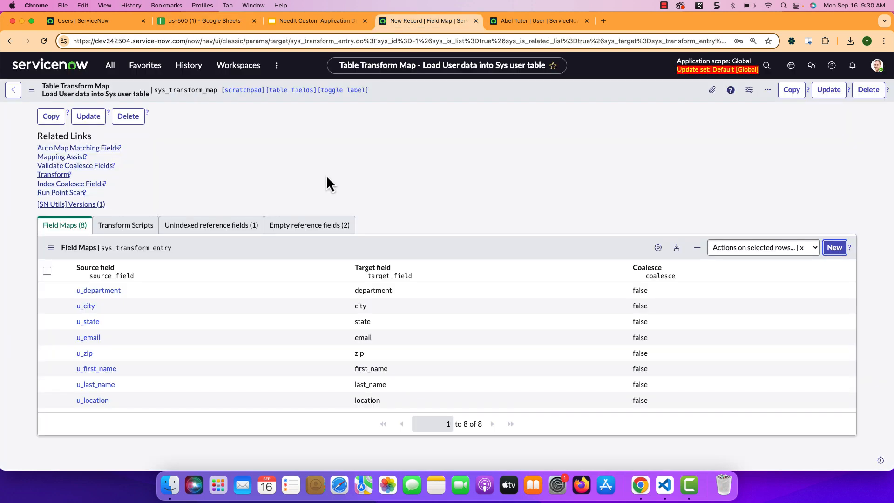
Map source field phone1 (u_phone1) to target field Business phone (phone) and submit the field map.
left_click(269, 158)
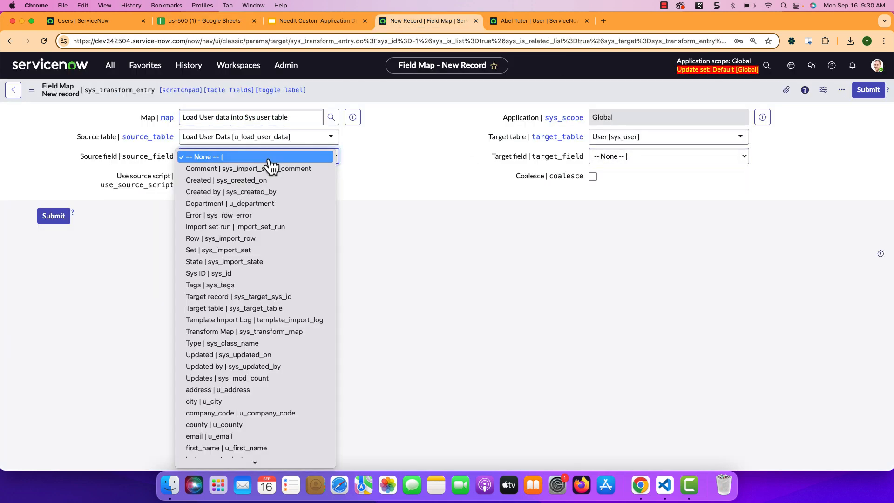
key("p")
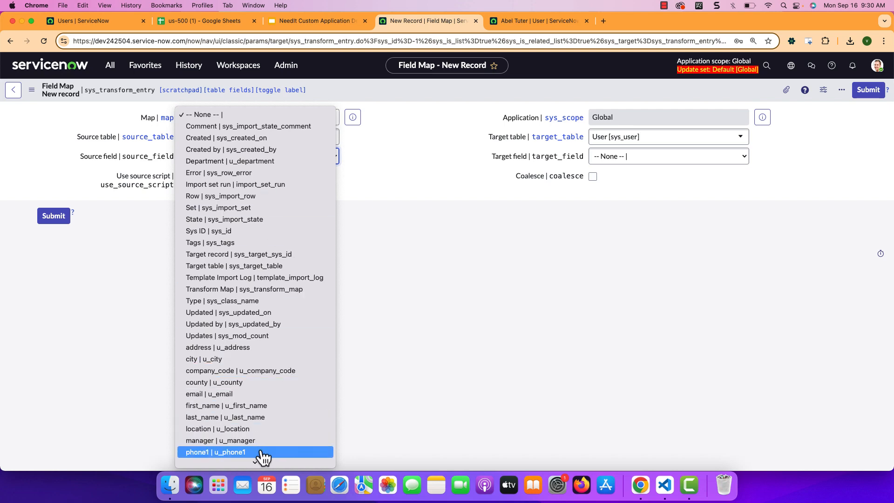
left_click(706, 217)
left_click(665, 160)
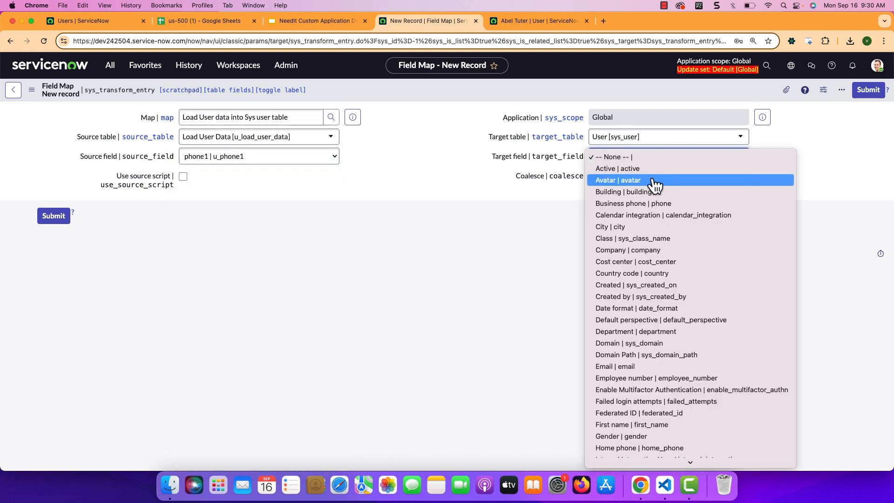
left_click(645, 208)
left_click(876, 93)
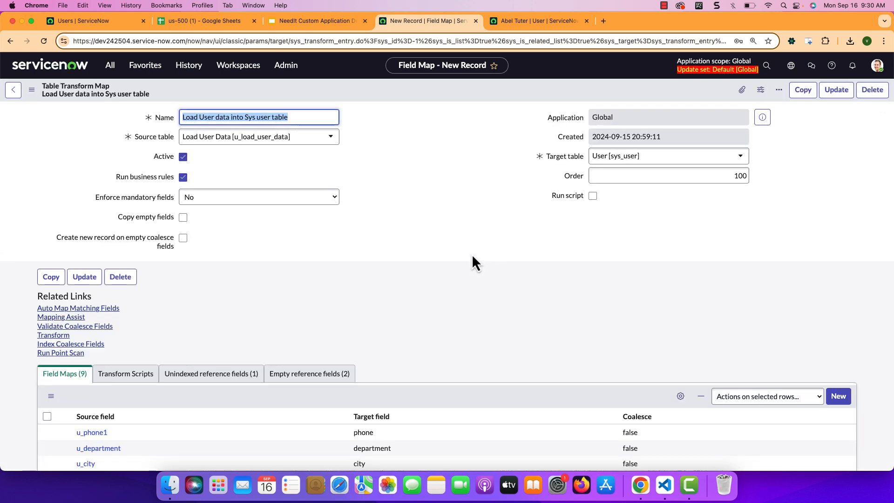
Add a field map with target field Mobile phone (mobile_phone), leaving the source field at None, and submit it.
scroll(472, 256, "down", 3)
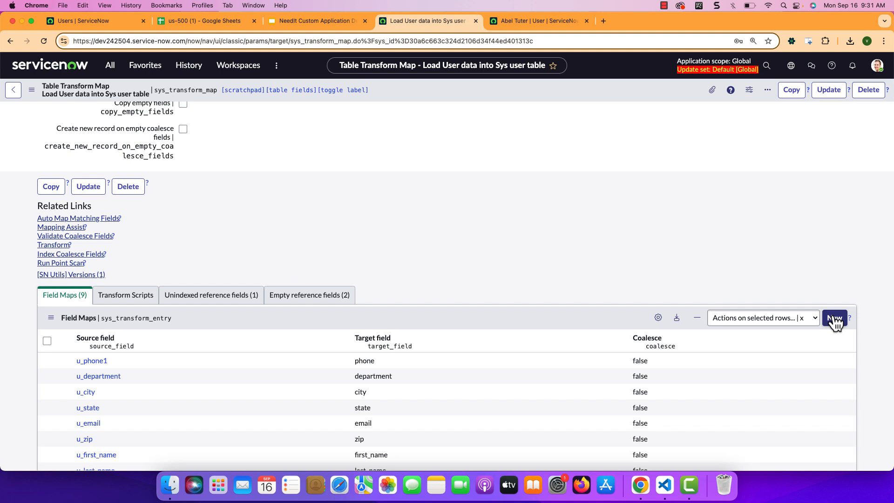
left_click(834, 321)
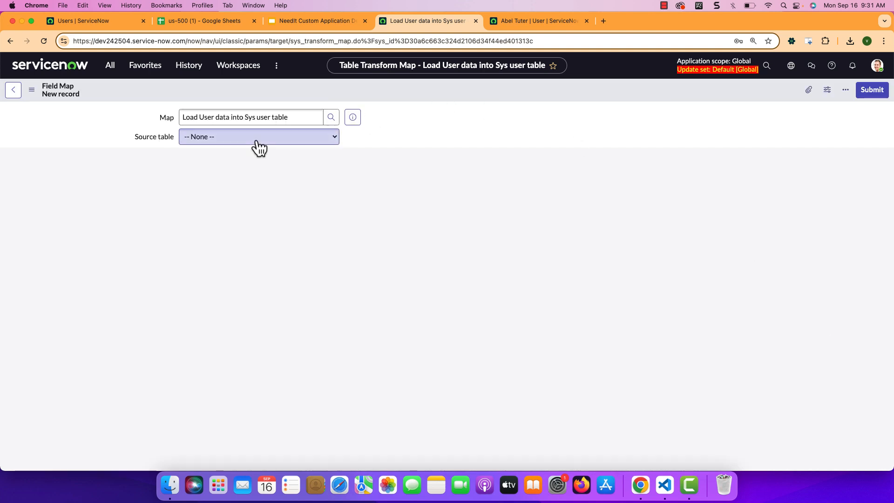
left_click(259, 140)
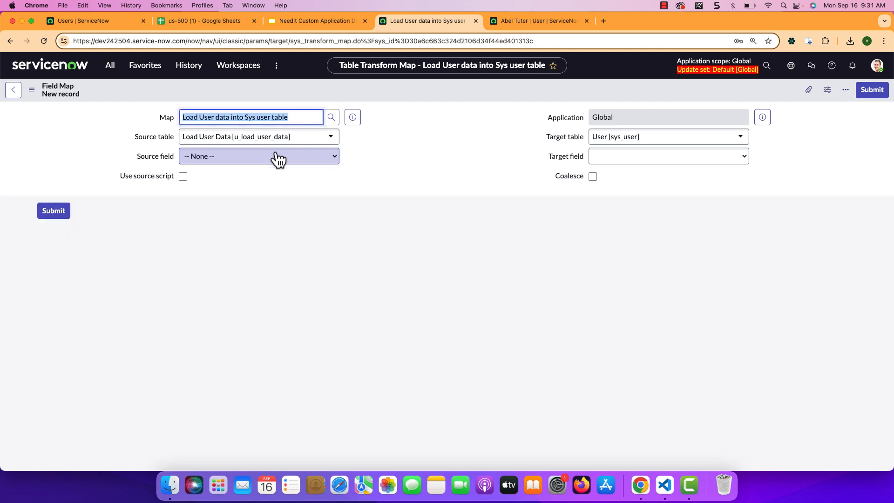
left_click(277, 158)
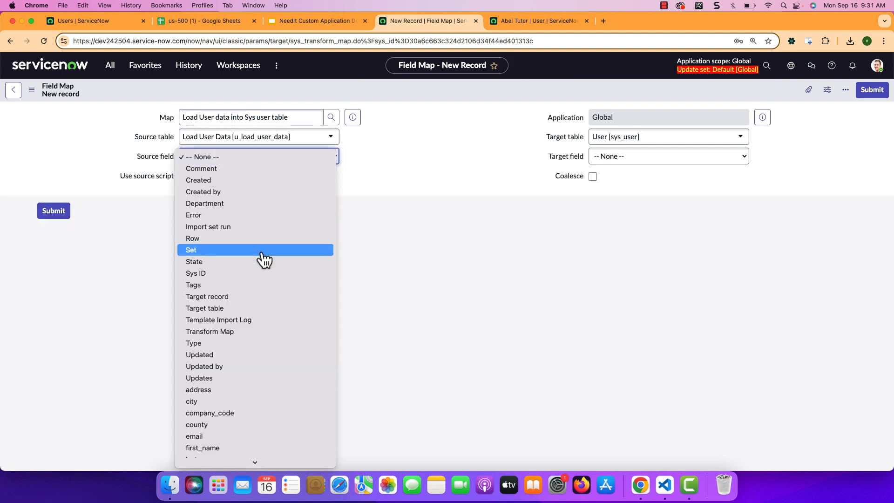
scroll(267, 333, "down", 1)
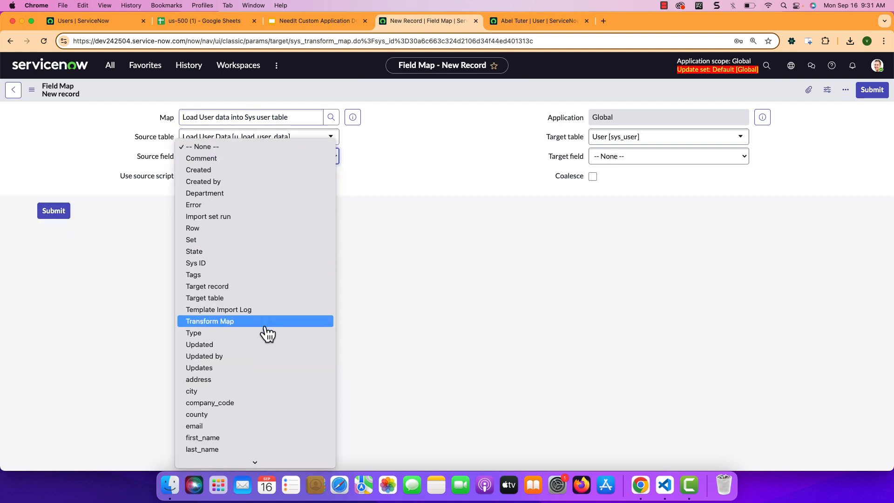
scroll(268, 333, "down", 5)
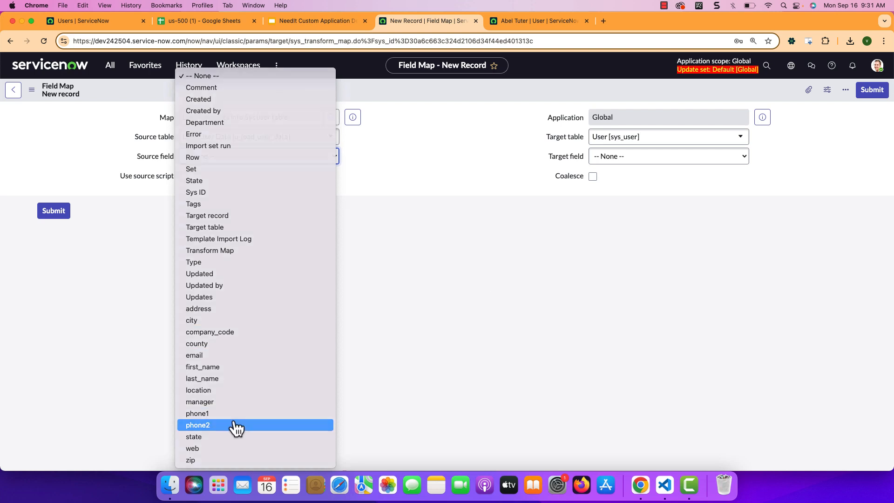
left_click(540, 276)
left_click(647, 165)
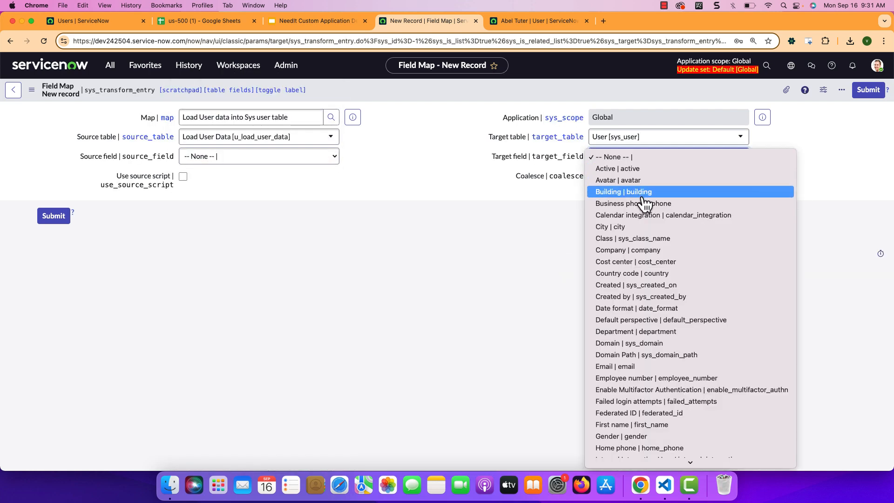
type("mobile_phone")
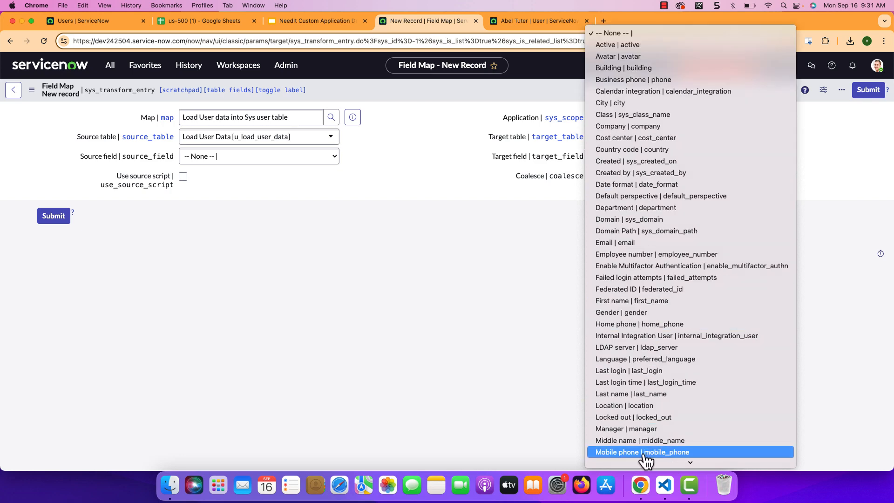
left_click(645, 457)
left_click(54, 218)
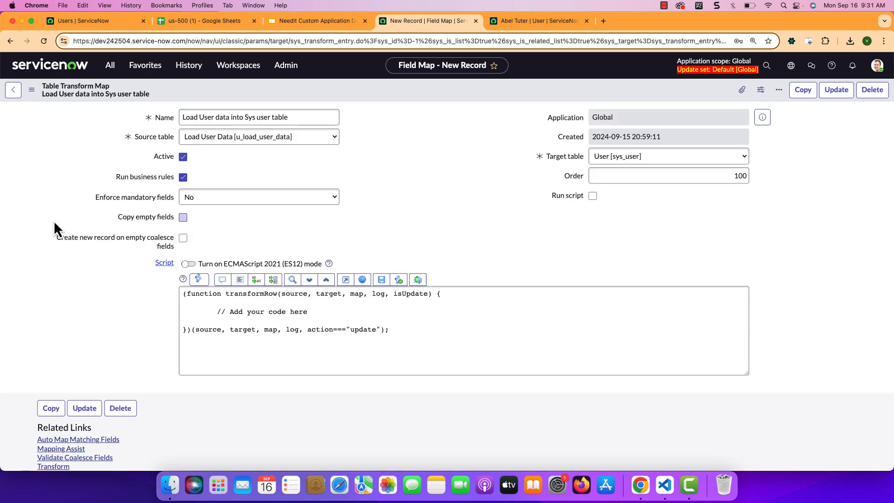
Open Mapping Assist for the transform map and compare the source and target field pairings.
scroll(54, 220, "down", 3)
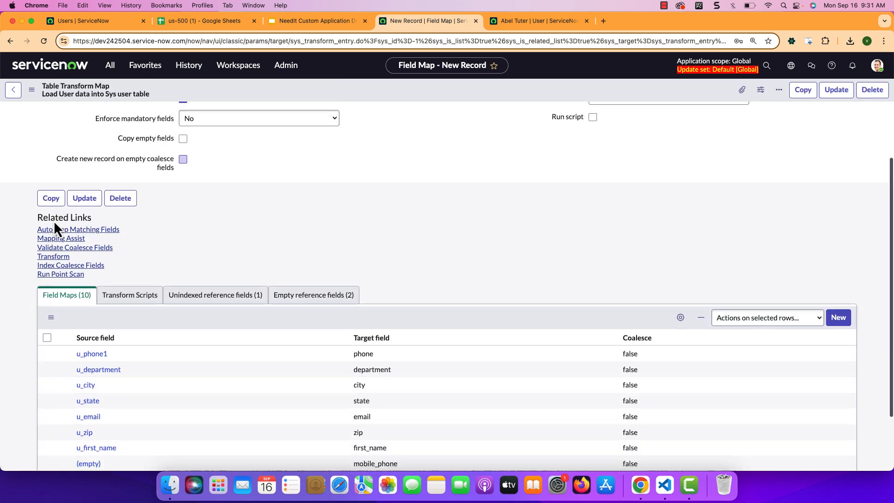
scroll(56, 226, "down", 2)
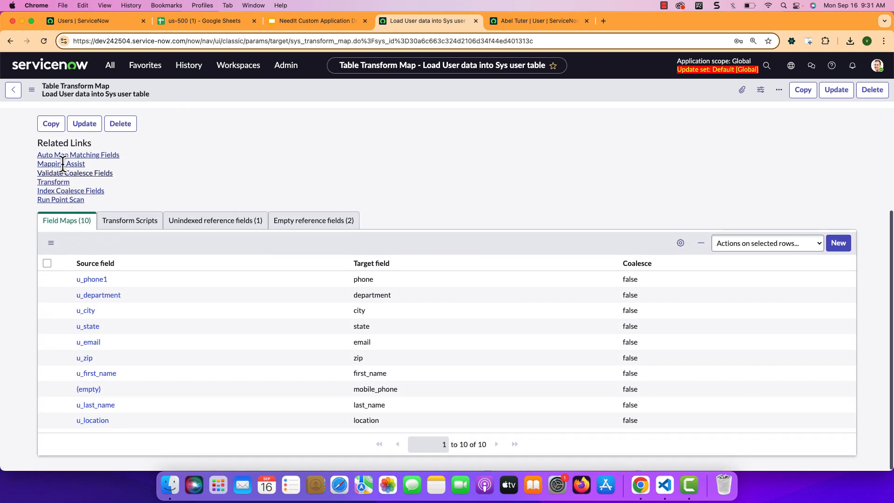
left_click(61, 190)
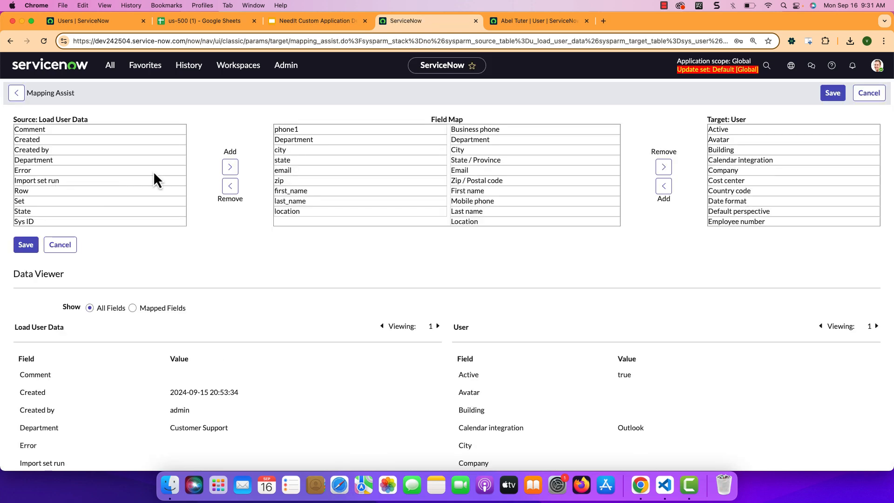
scroll(352, 211, "down", 1)
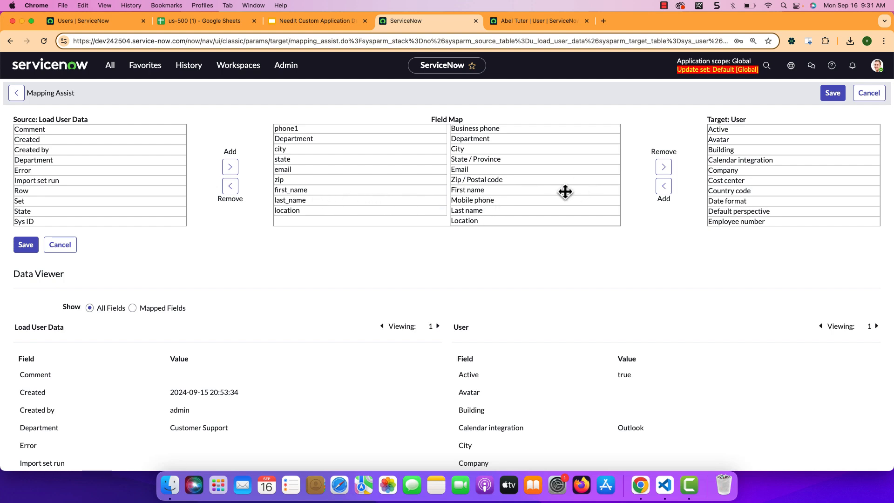
scroll(394, 206, "down", 1)
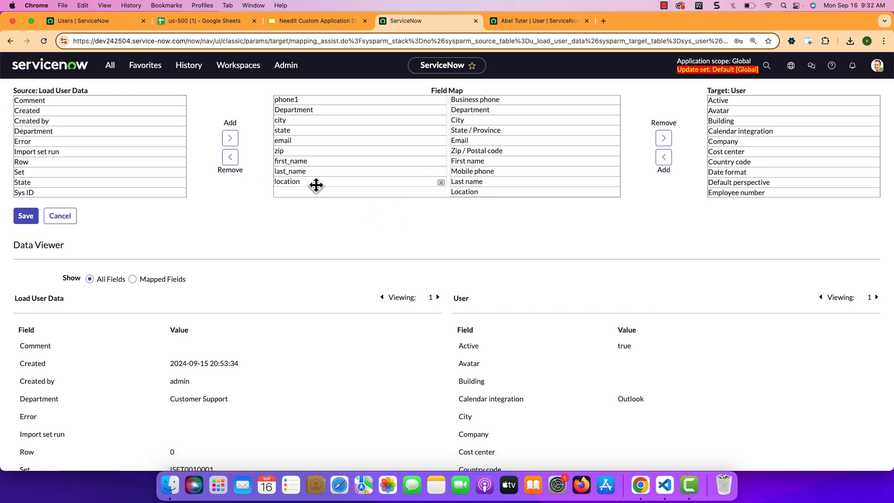
Try to reorder the Location and Last name target fields so they line up with their source fields.
left_click(315, 182)
left_click(466, 191)
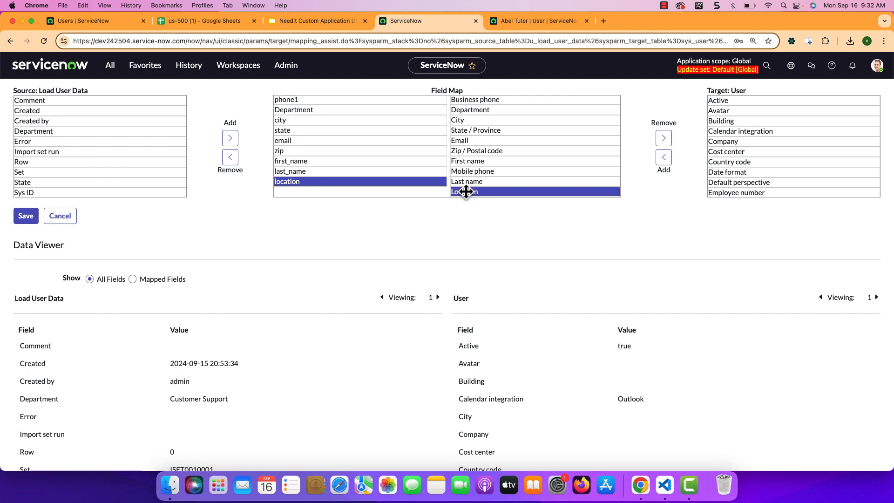
mouse_move(465, 191)
left_mouse_down()
mouse_move(466, 161)
mouse_move(462, 203)
left_mouse_up()
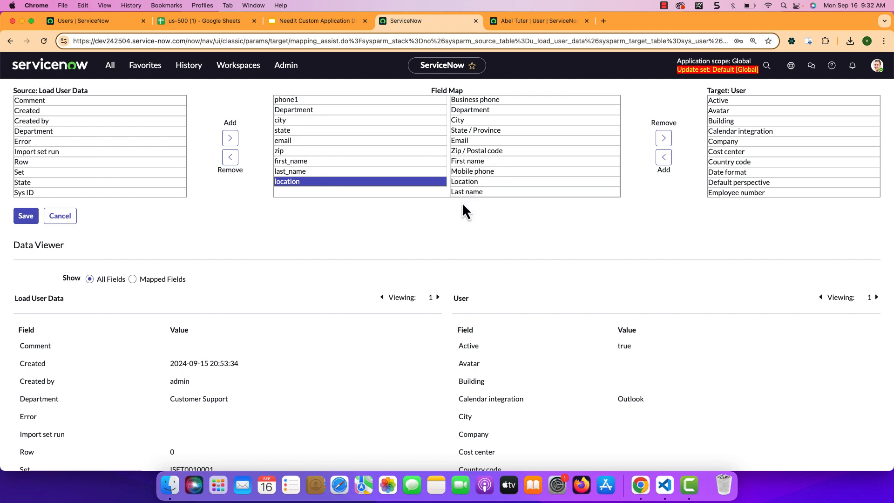
left_click(470, 194)
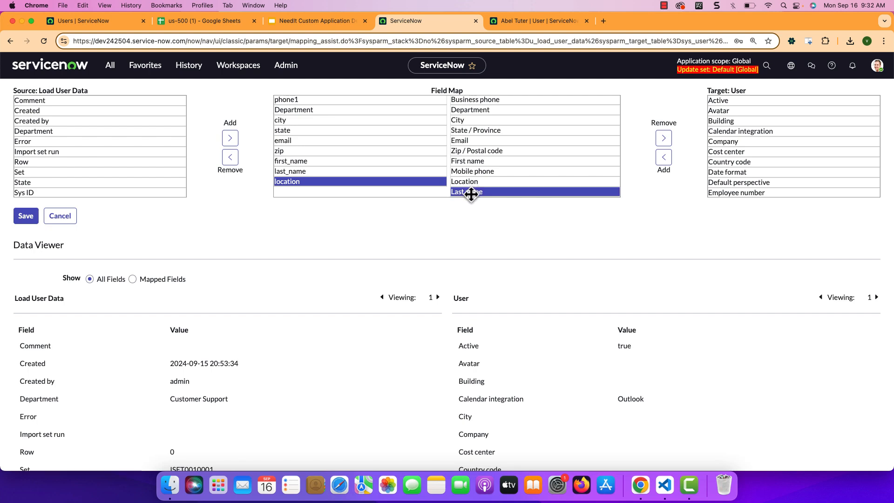
mouse_move(471, 194)
left_mouse_down()
mouse_move(470, 180)
mouse_move(469, 189)
left_mouse_up()
left_click(466, 174)
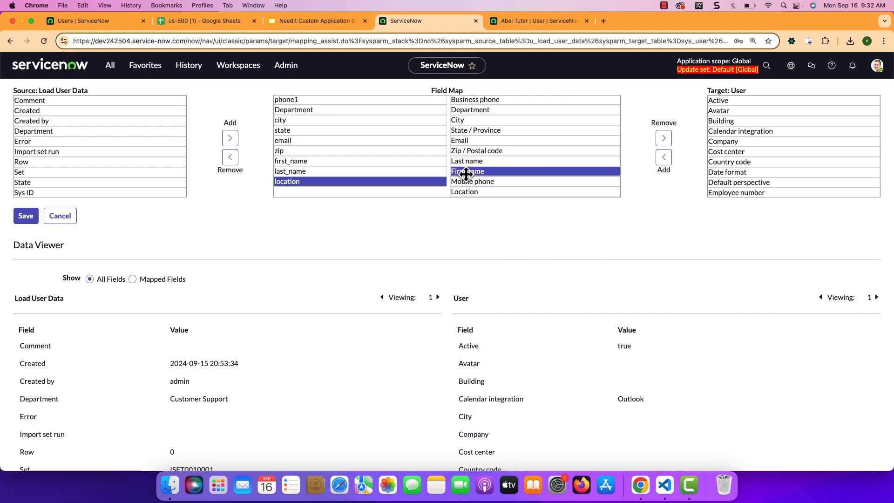
left_click(466, 162)
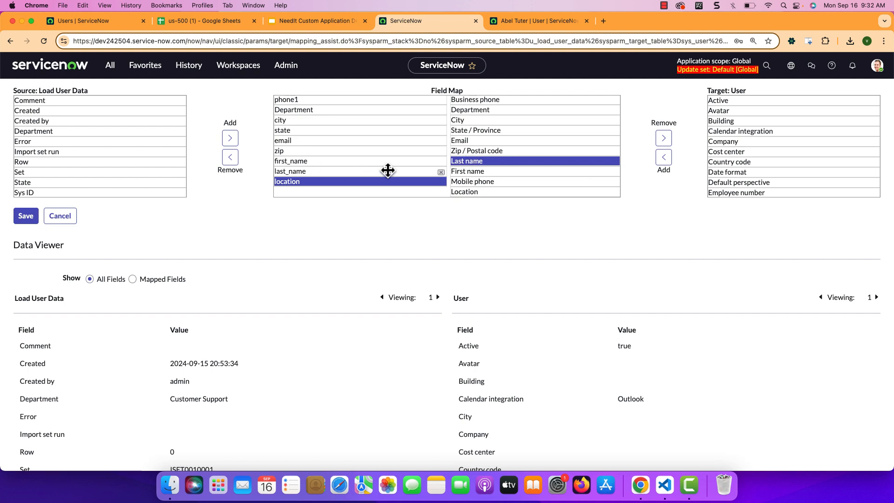
left_click_drag(456, 162, 455, 170)
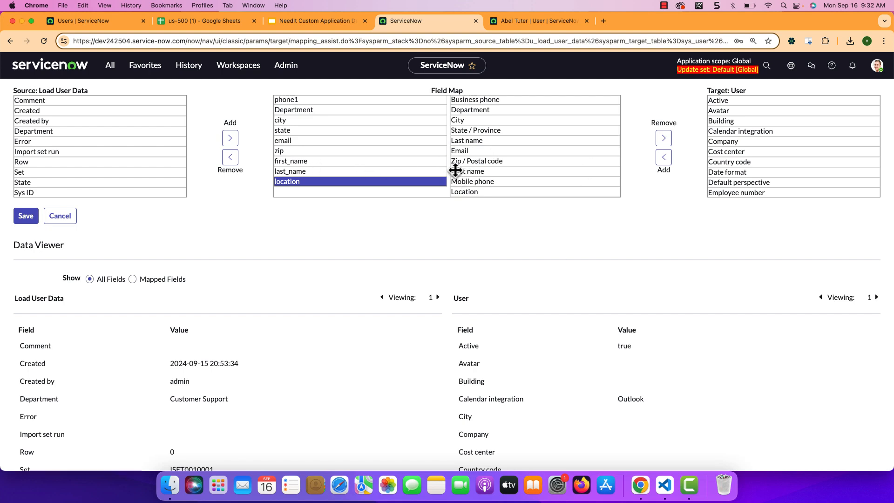
Try to rearrange the Last name and Mobile phone target fields, and return to the transform map without saving the mapping.
scroll(456, 170, "down", 3)
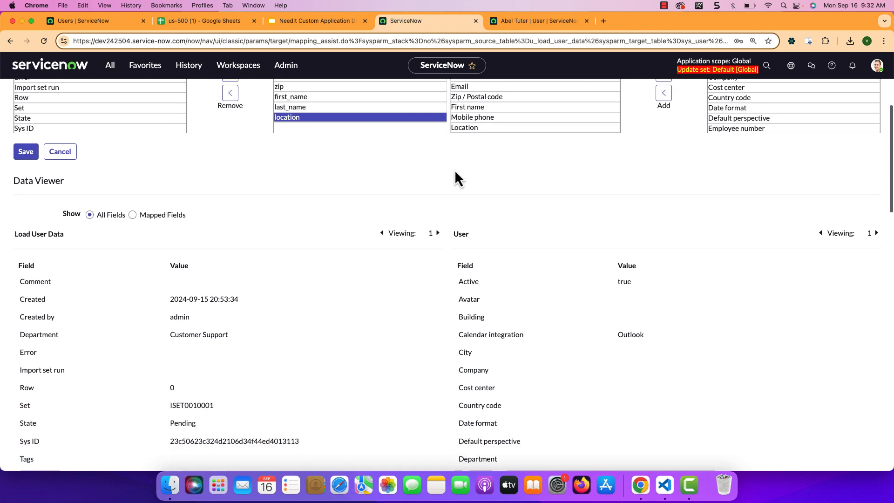
scroll(457, 177, "up", 3)
scroll(490, 170, "up", 1)
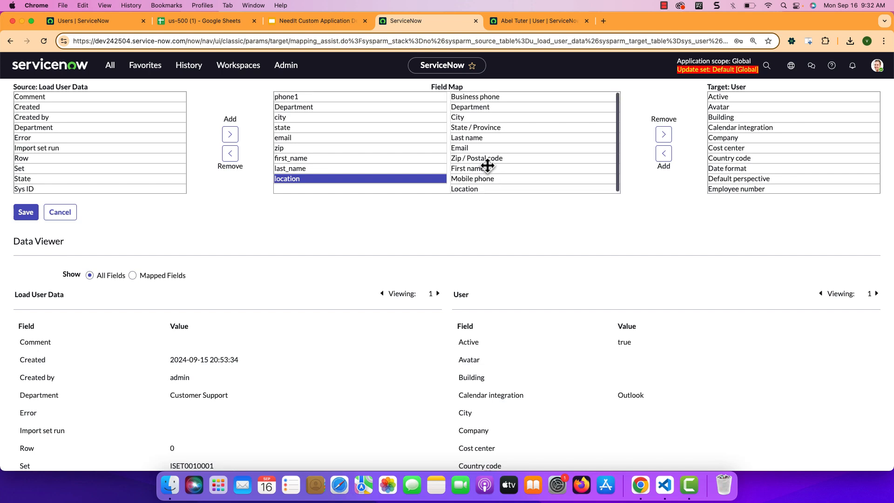
left_click(472, 138)
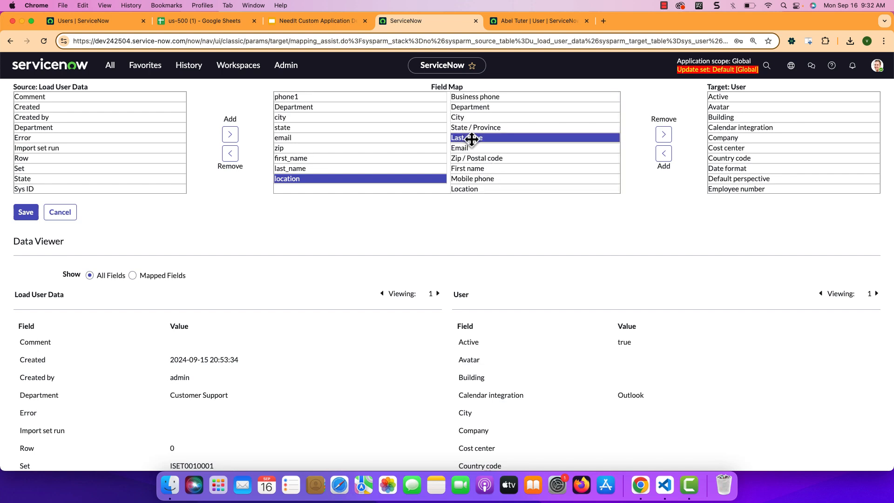
left_click_drag(472, 138, 466, 193)
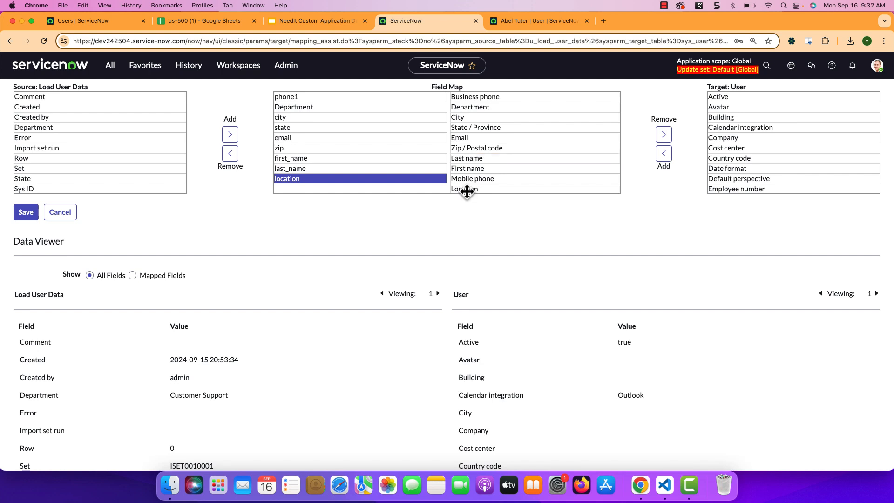
left_click_drag(467, 160, 462, 197)
left_click_drag(465, 191, 464, 184)
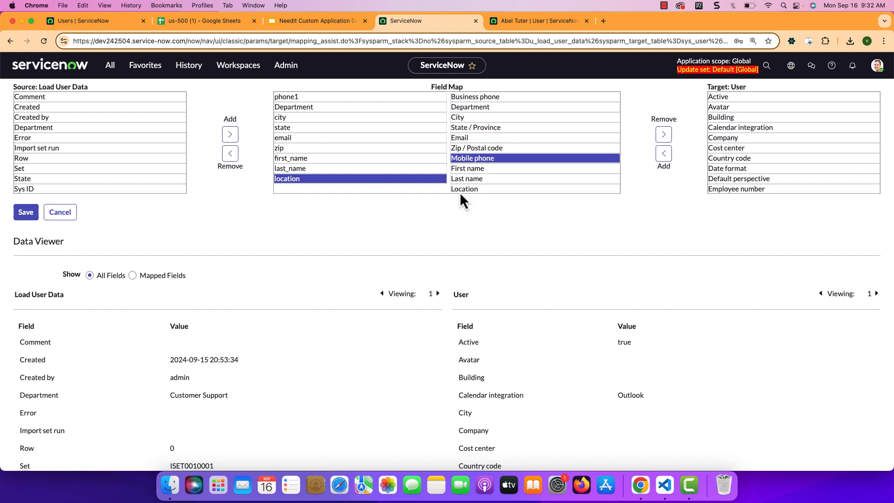
left_click(460, 190)
scroll(460, 192, "up", 2)
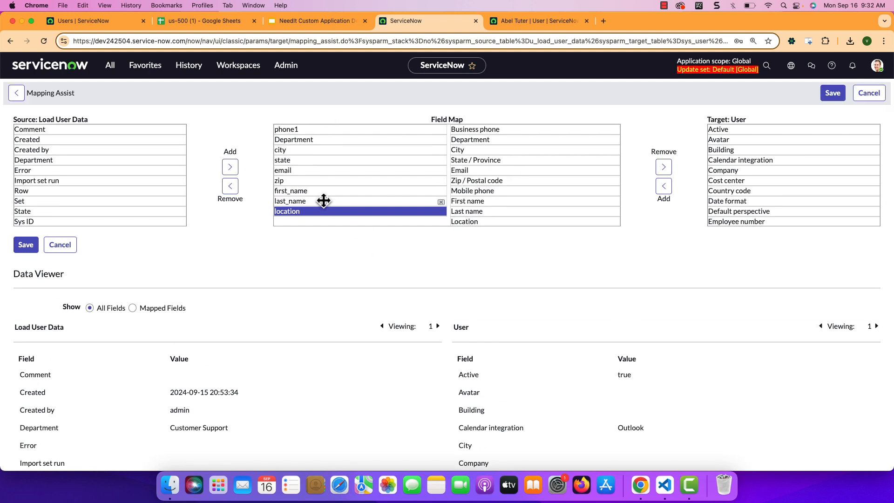
left_click(10, 42)
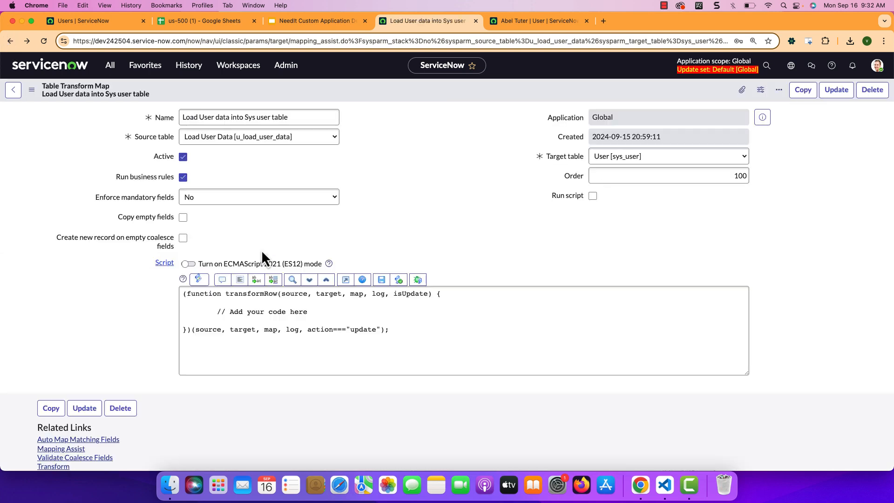
Set the source field of the mobile_phone field map to phone2 (u_phone2) and update the record.
scroll(261, 250, "down", 3)
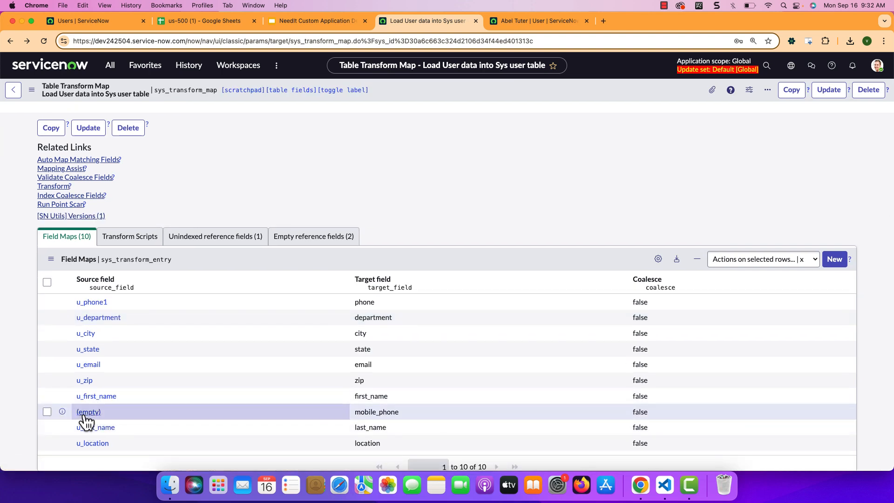
left_click(62, 412)
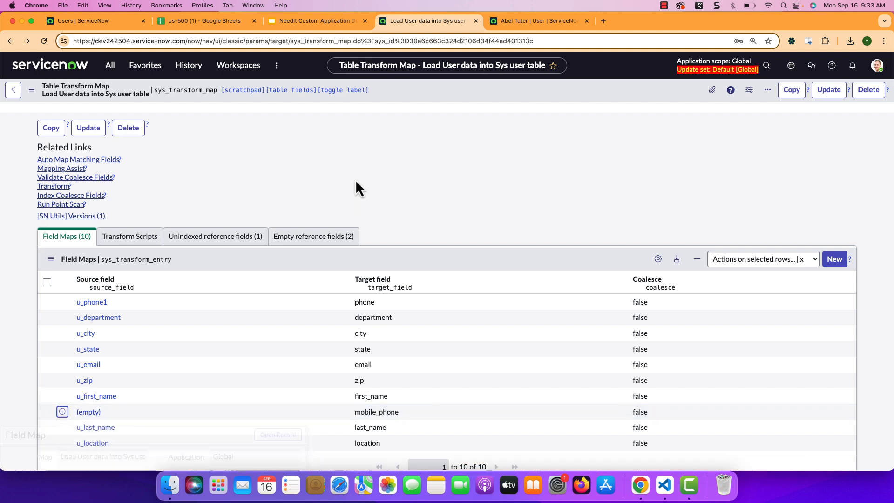
left_click(92, 414)
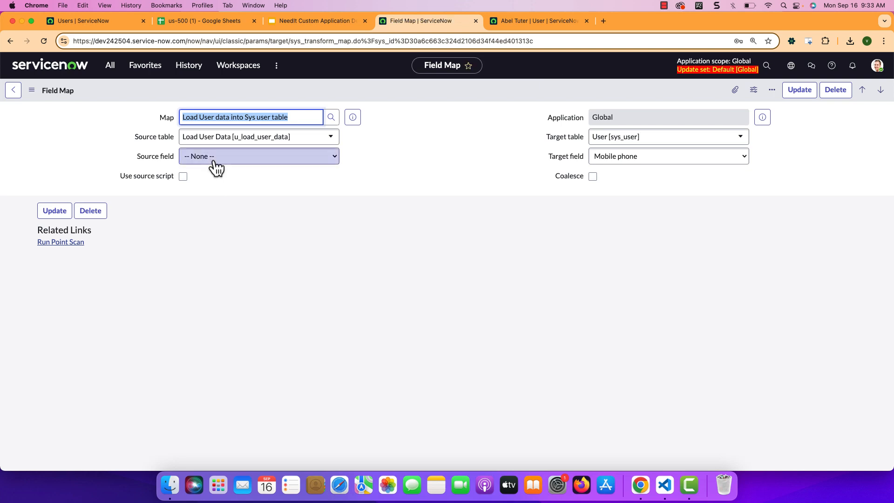
left_click(216, 167)
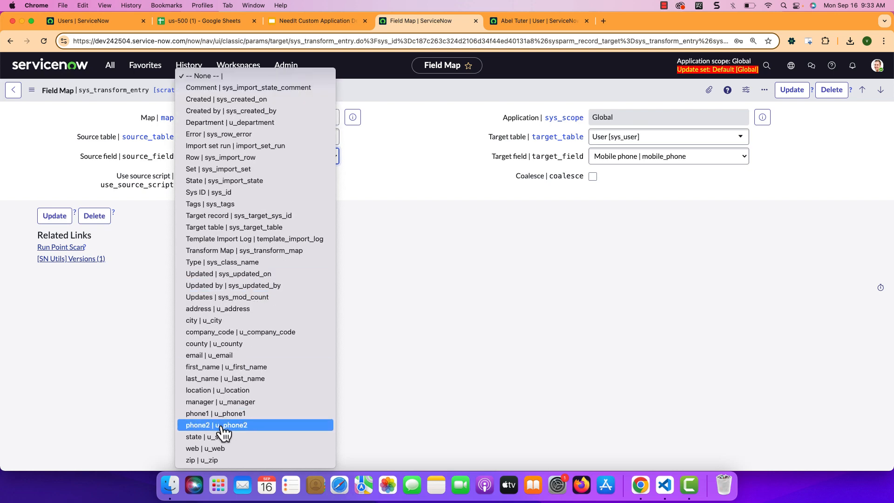
left_click(223, 425)
left_click(796, 98)
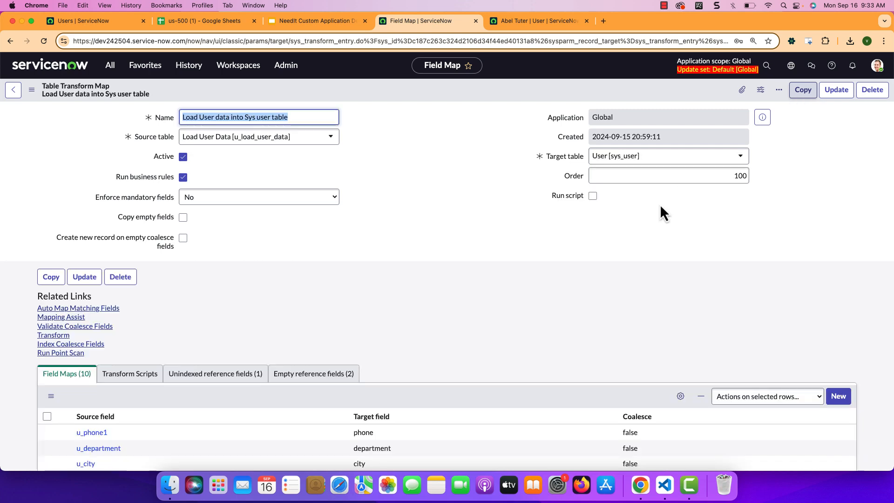
Check the updated field maps and open the transform setup for the Load User data into Sys user table map.
scroll(635, 256, "down", 3)
scroll(635, 256, "down", 1)
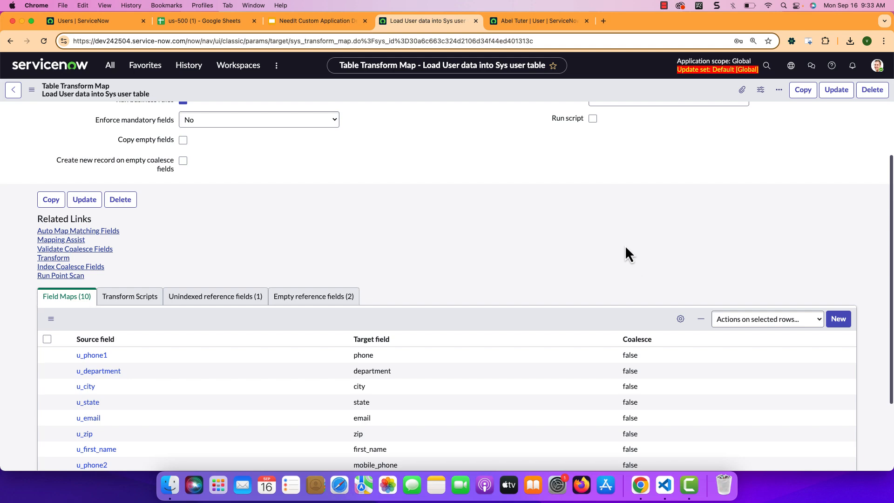
double_click(625, 245)
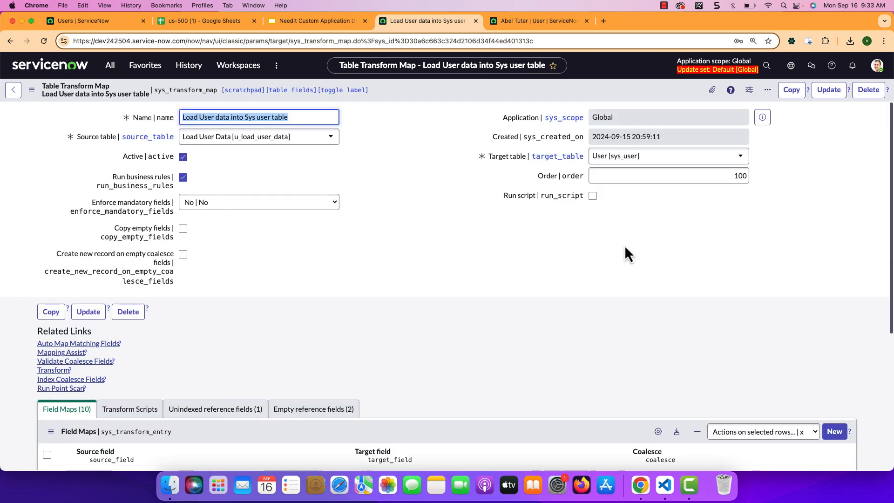
left_click(64, 372)
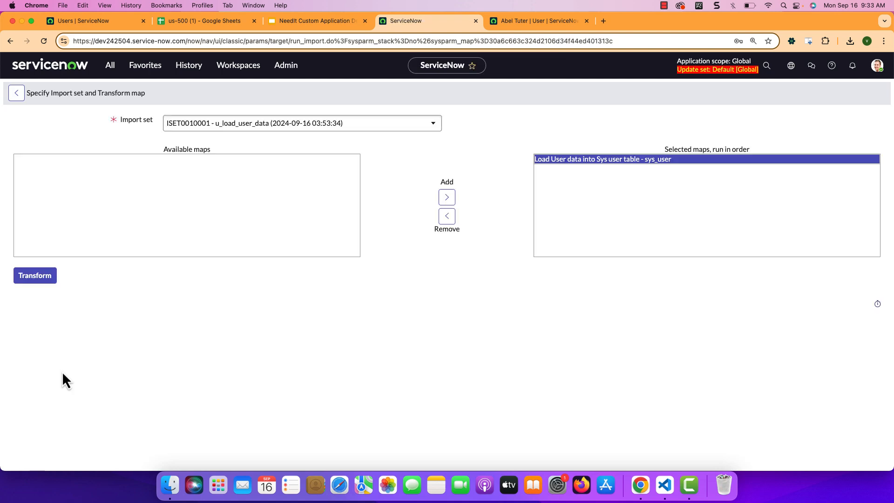
Run the Load User data into Sys user table transform on import set ISET0010001 and open the import set record.
left_click(33, 279)
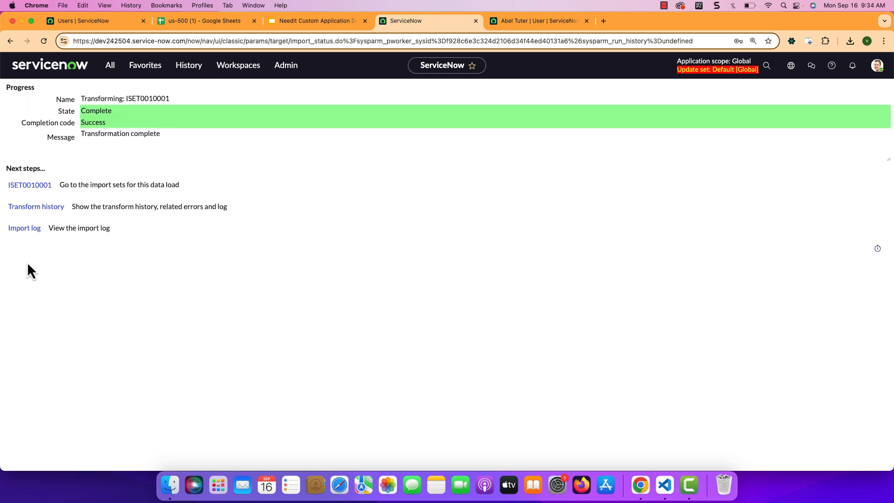
left_click(29, 185)
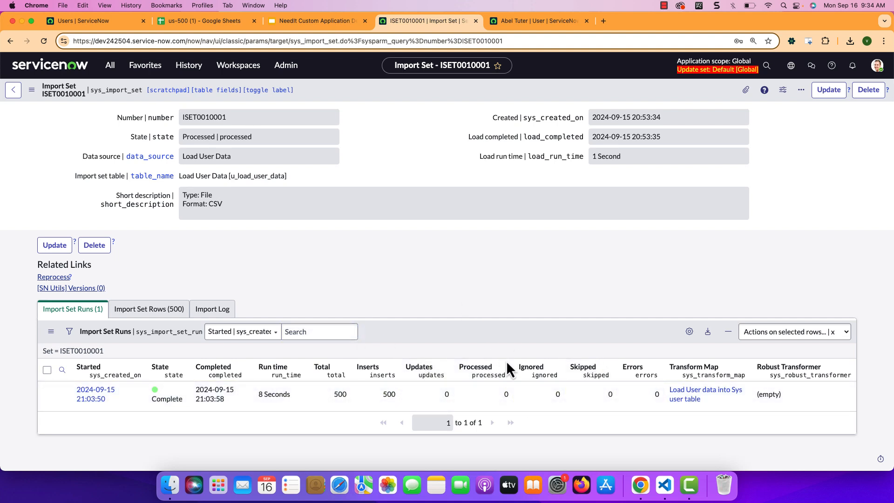
Return to the users list and filter it to records created on Today to check the imported users.
left_click(513, 23)
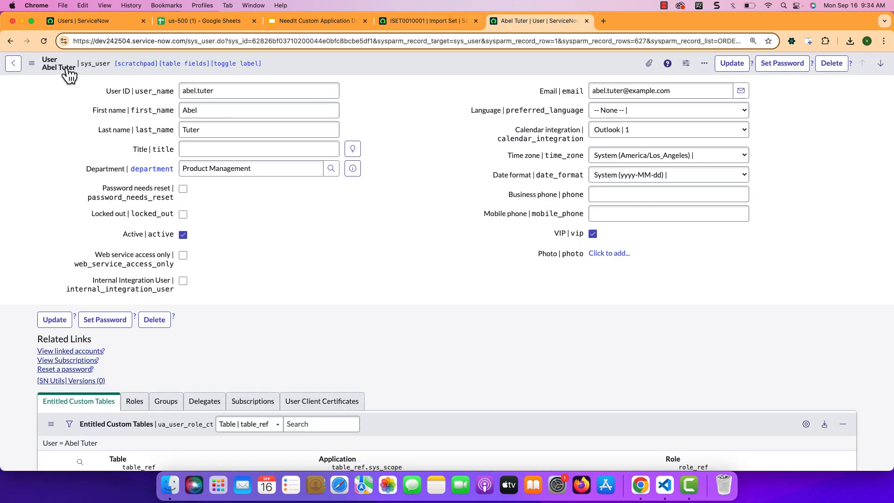
left_click(17, 44)
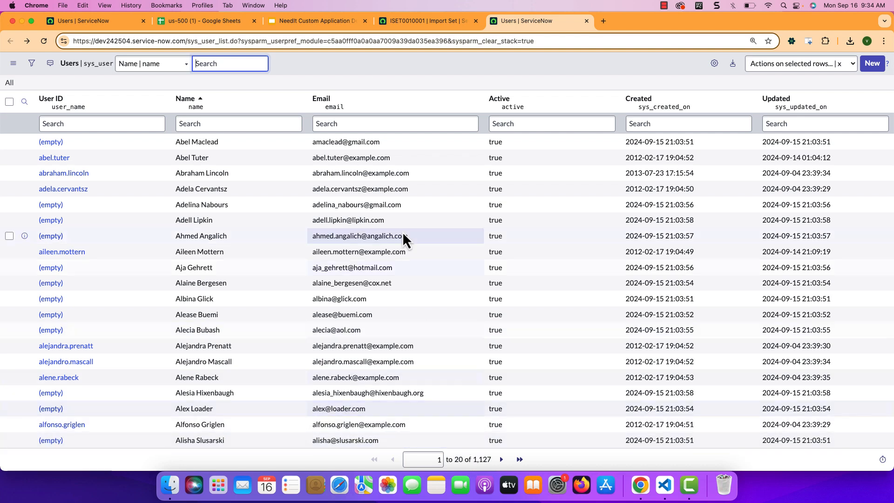
left_click(32, 65)
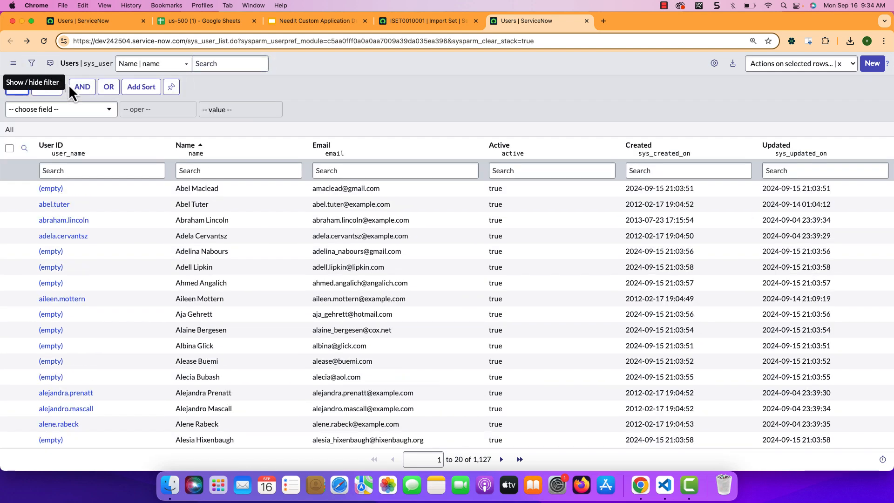
left_click(64, 109)
type("create")
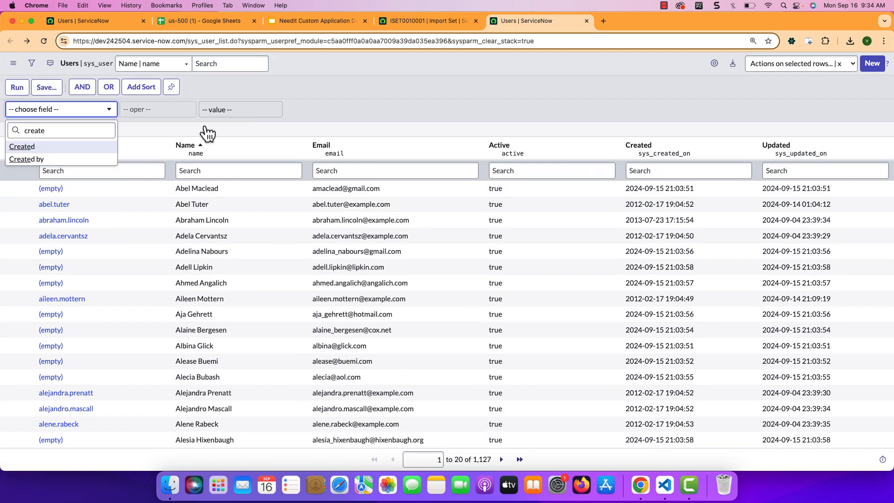
key("Return")
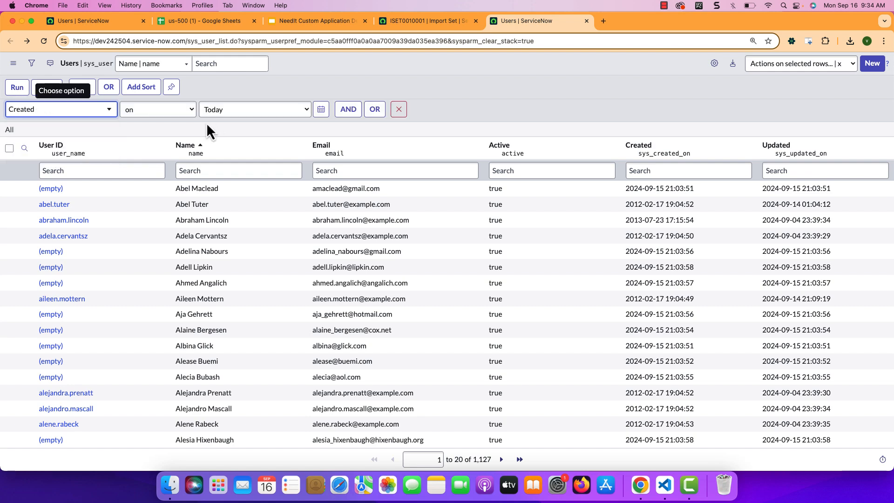
left_click(17, 87)
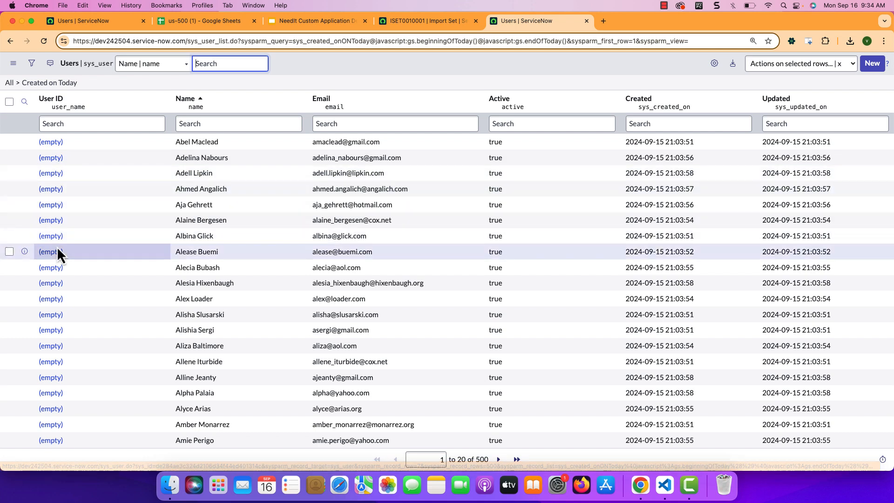
scroll(58, 252, "down", 1)
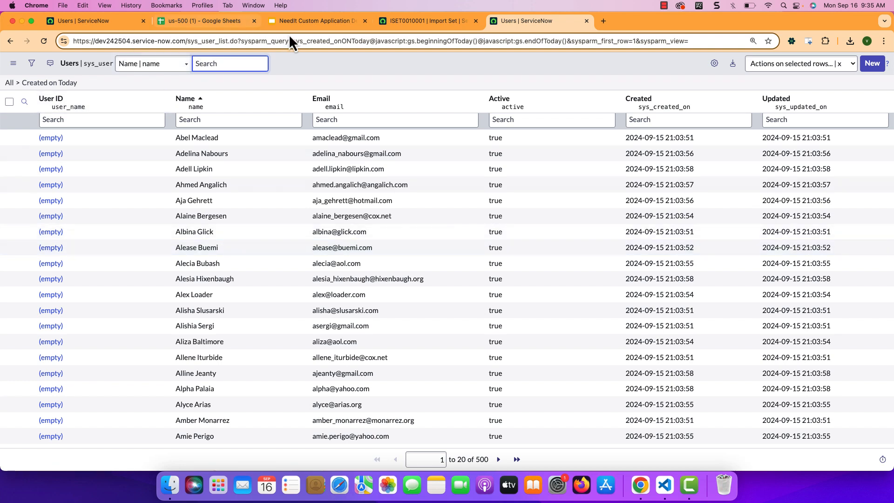
Go back to the Load User data into Sys user table transform map and check its transform scripts and field maps.
left_click(395, 26)
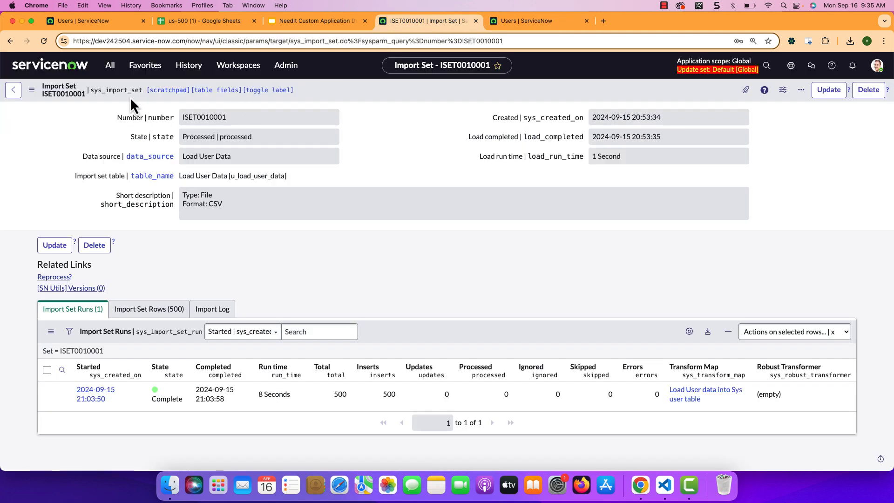
left_click(10, 42)
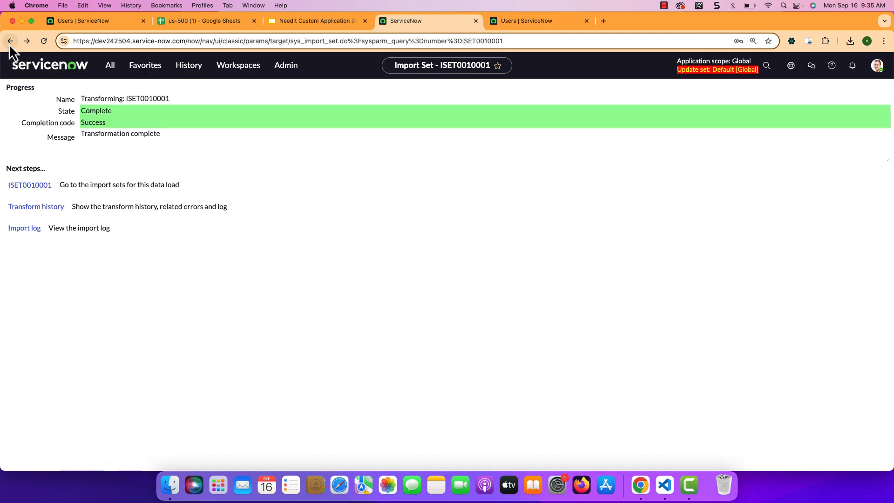
left_click(10, 42)
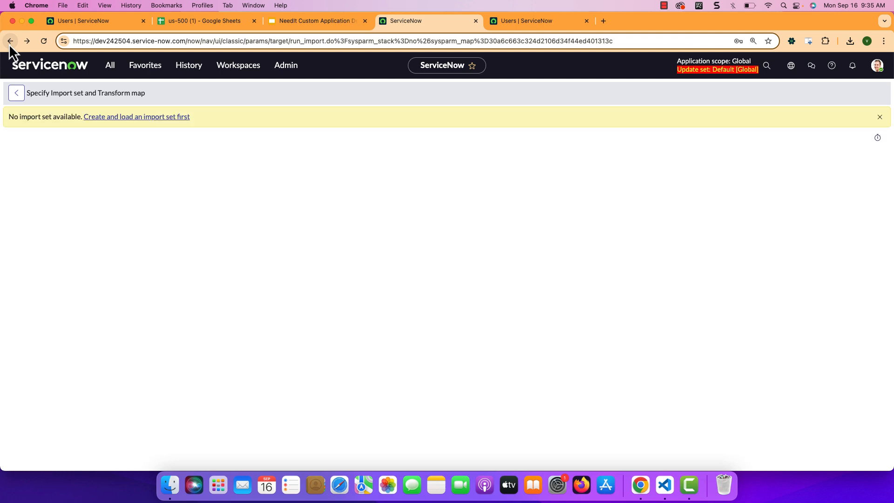
left_click(10, 44)
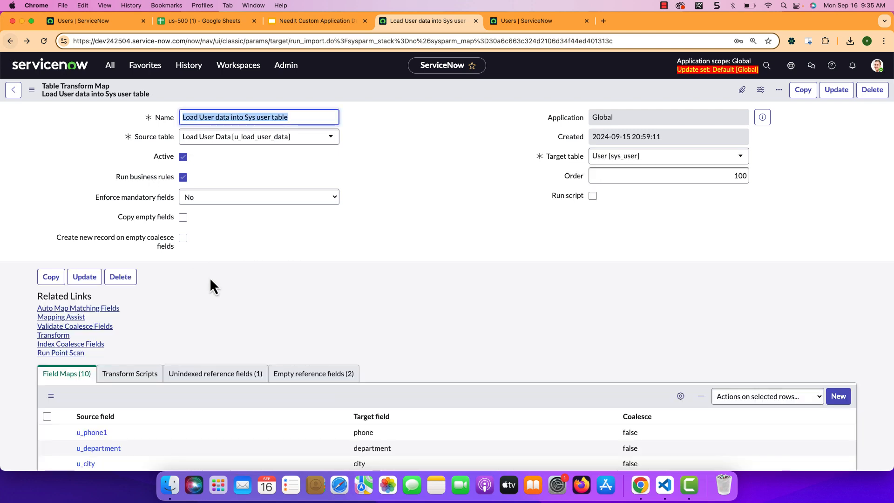
scroll(209, 278, "down", 3)
scroll(211, 274, "down", 1)
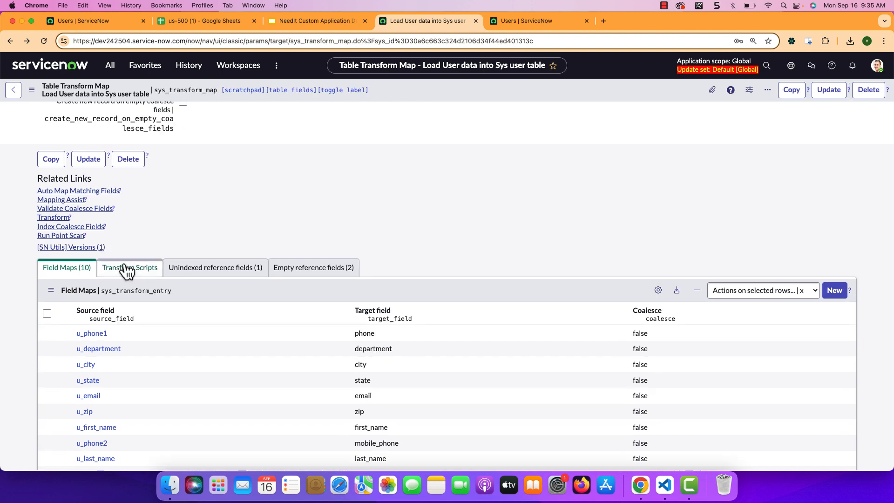
left_click(127, 269)
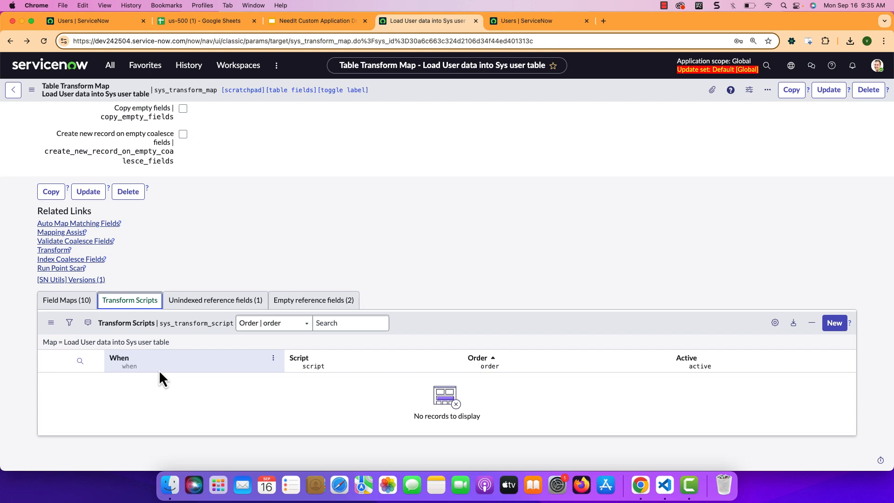
left_click(71, 307)
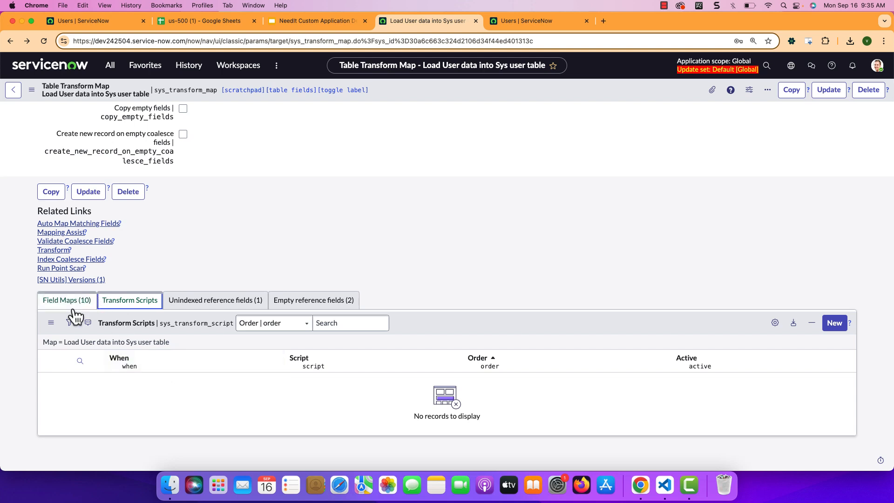
scroll(205, 375, "down", 2)
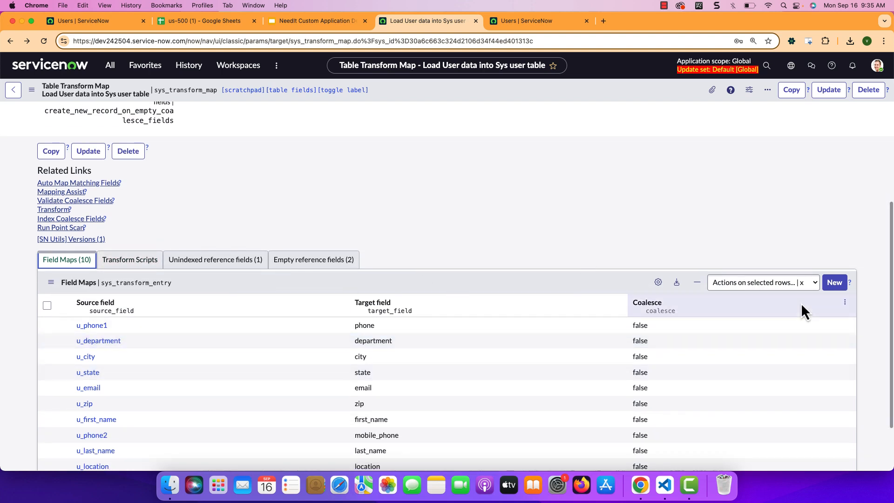
Start a new field map and look up the User ID field's column name on the first imported user's record.
left_click(834, 282)
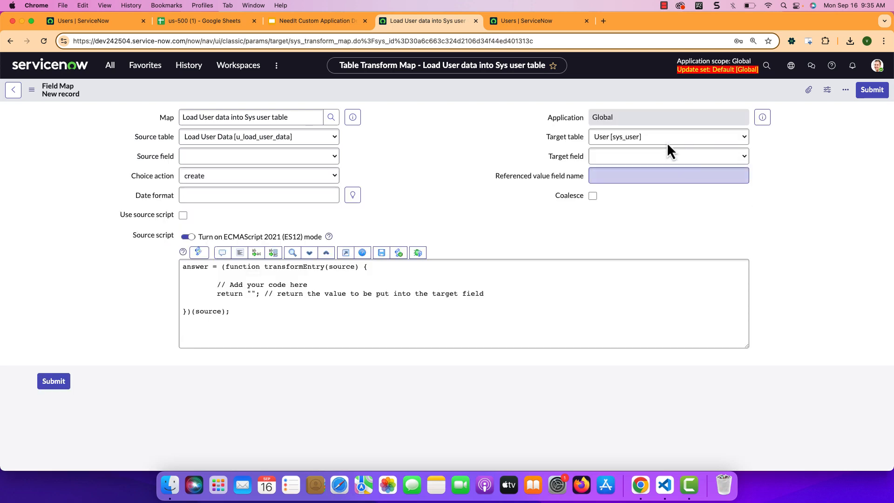
left_click(530, 22)
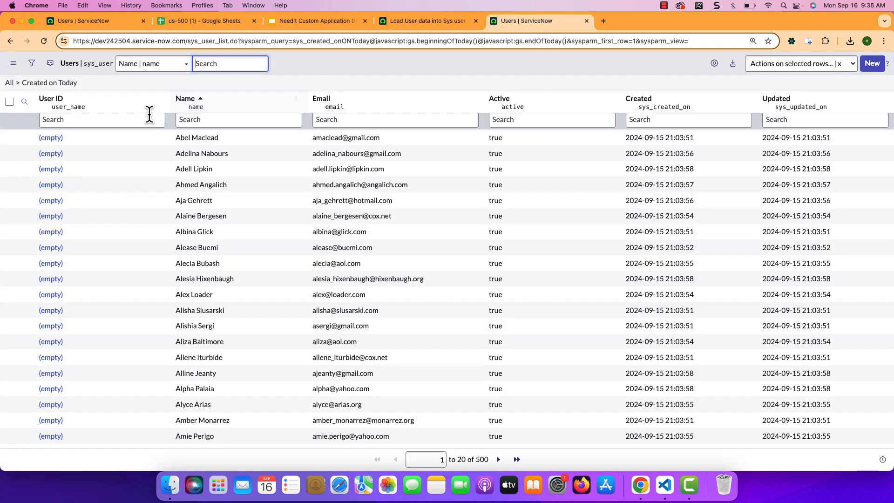
left_click(53, 138, "super")
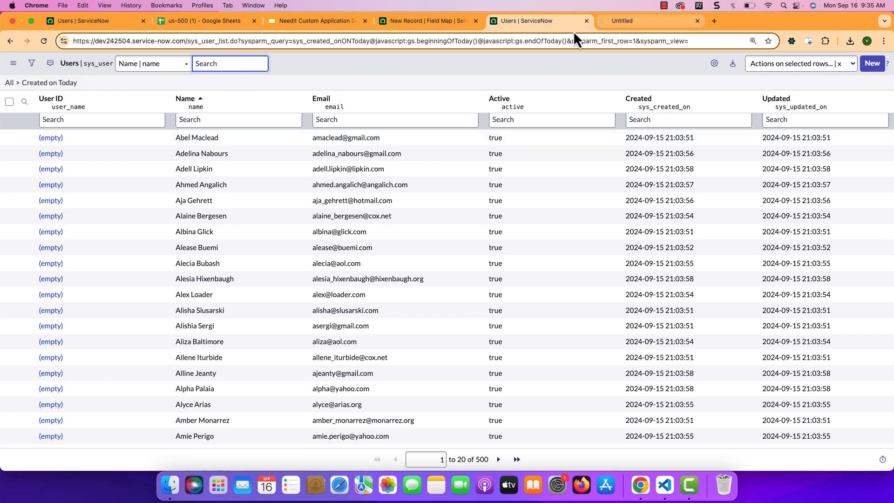
left_click(624, 26)
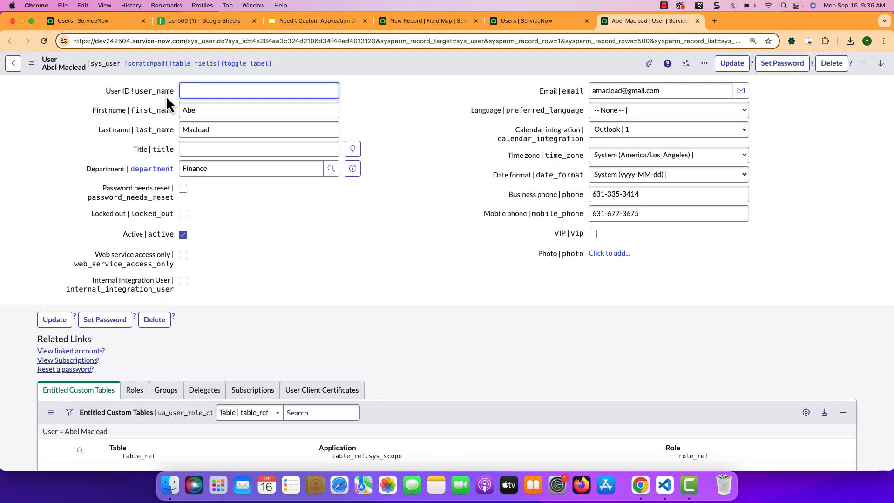
left_click_drag(173, 93, 141, 95)
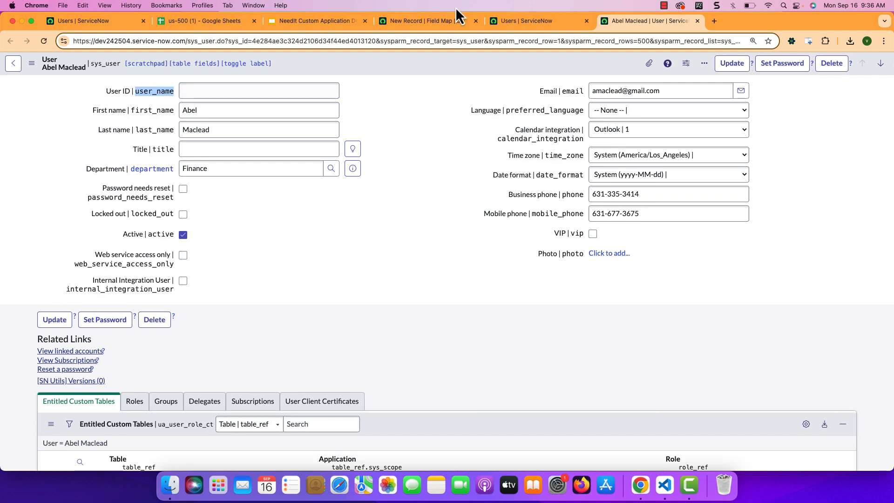
left_click(431, 21)
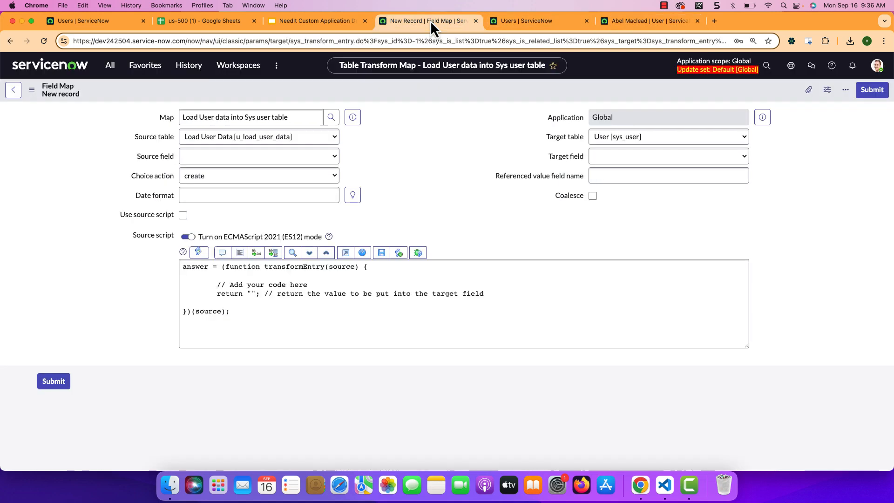
Set the new field map's target field to User ID (user_name).
left_click(621, 155)
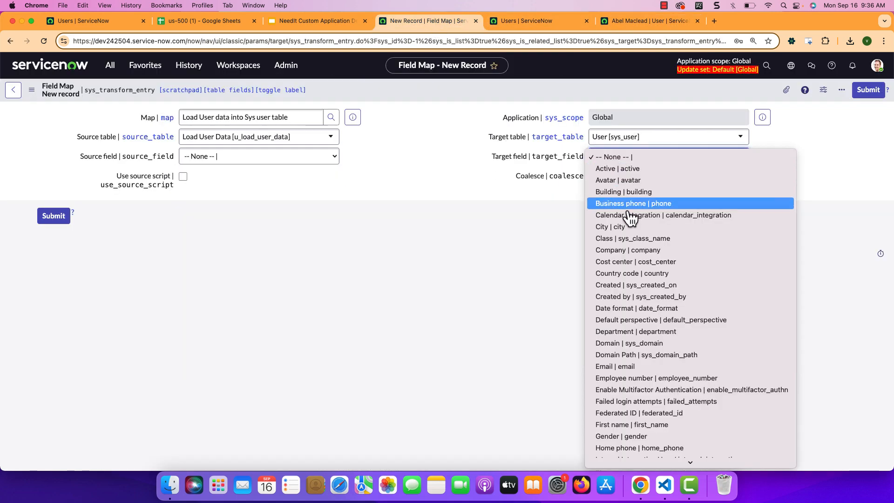
key("u")
key("Down")
key("Down")
key("Down")
key("Down")
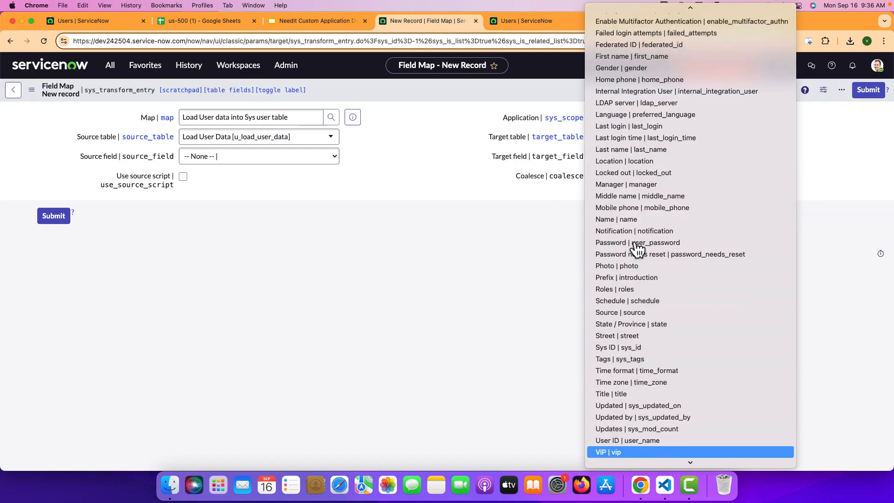
left_click(635, 442)
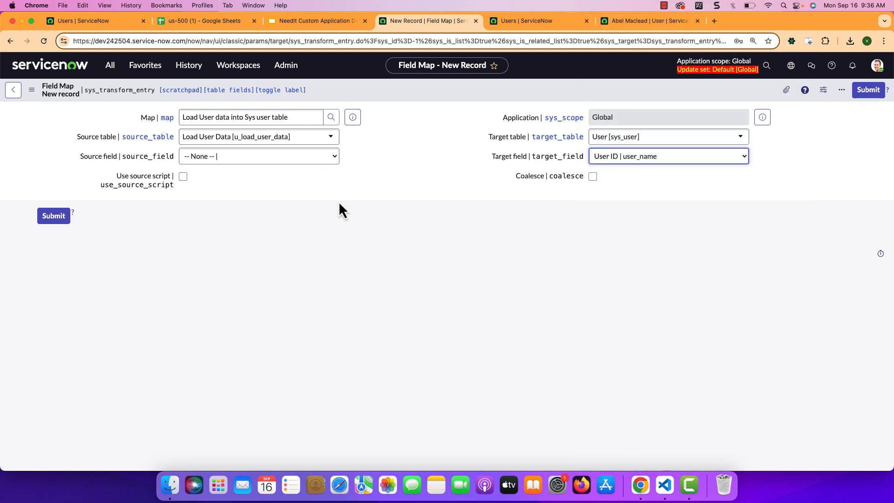
Check the available source fields and the us-500 (1) sheet columns, and enable Use source script for the field map.
left_click(275, 163)
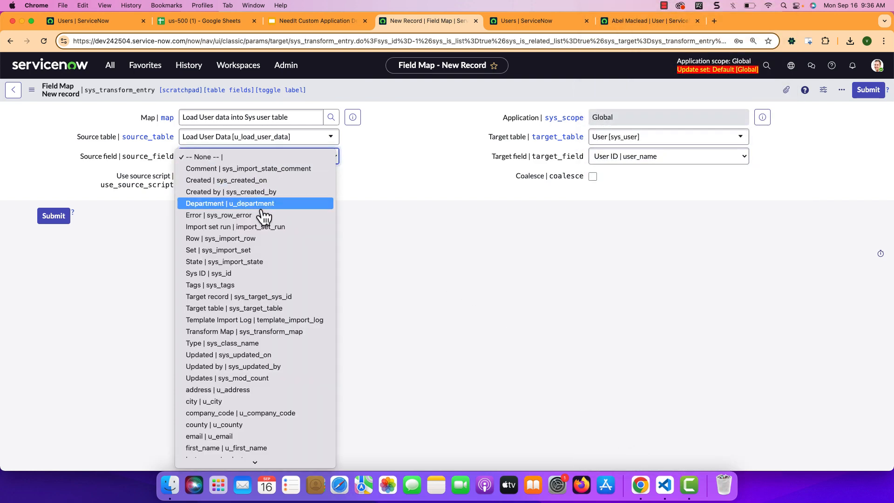
left_click(427, 203)
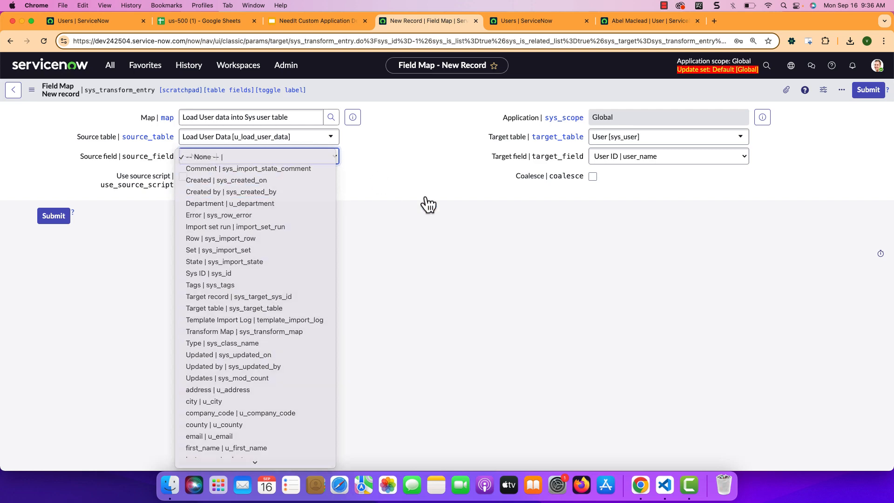
left_click(199, 17)
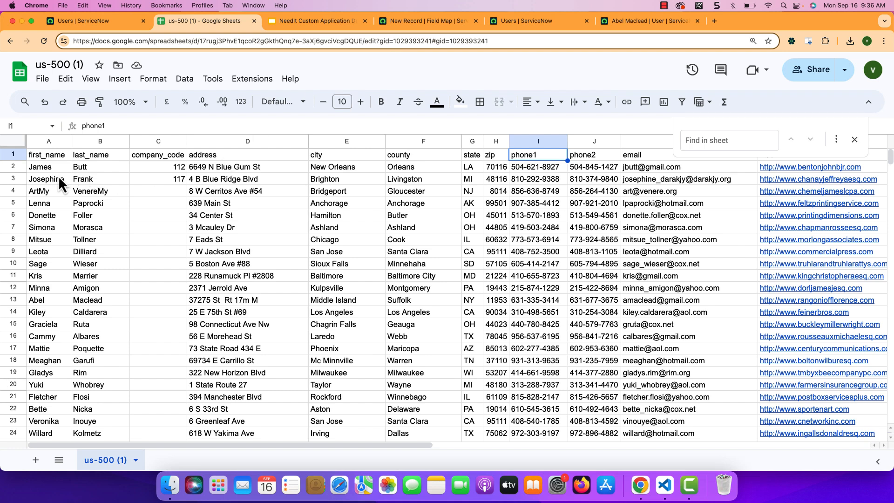
left_click(404, 21)
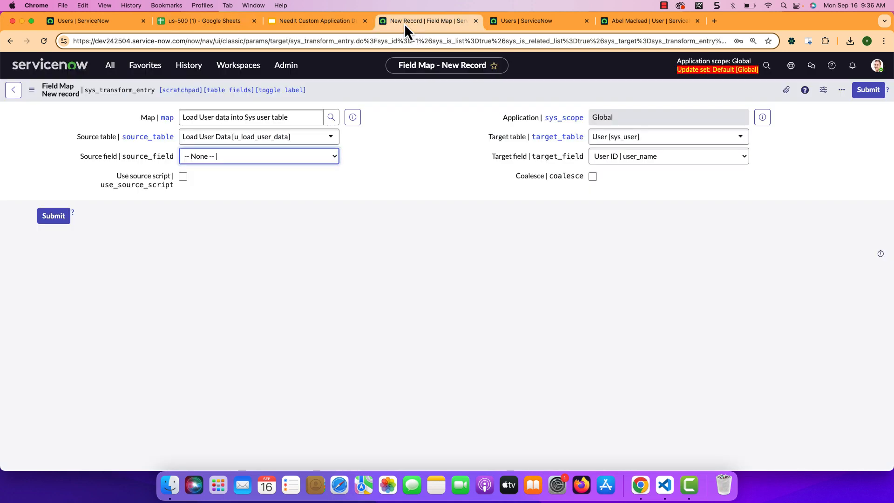
left_click(183, 177)
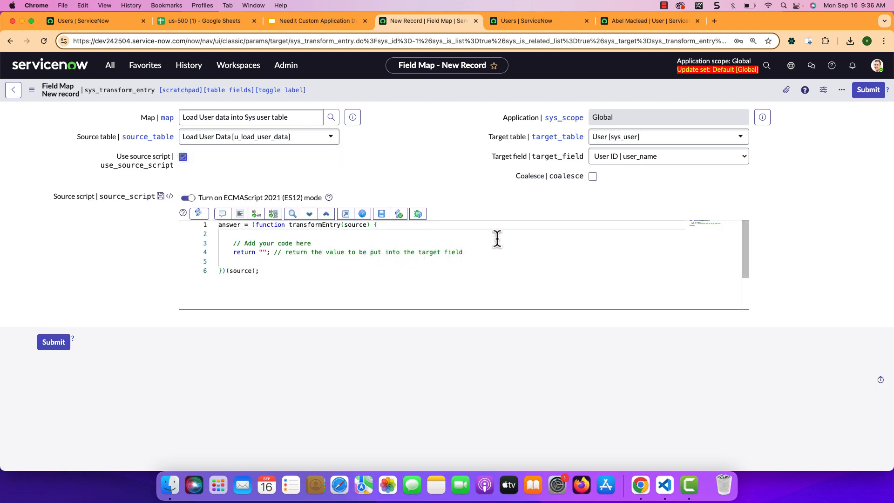
Add the line source.u_first_name + '.' + source.u_last_name; to the source script, below the placeholder comment.
left_click(343, 242)
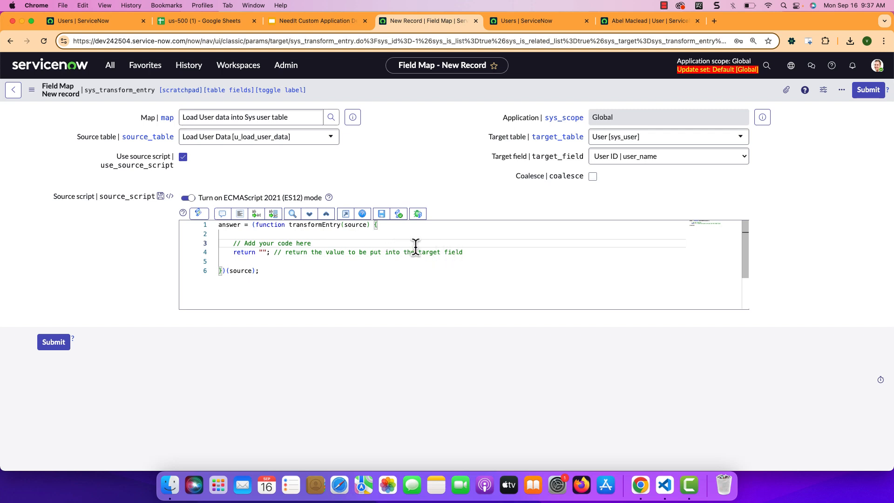
key("Return")
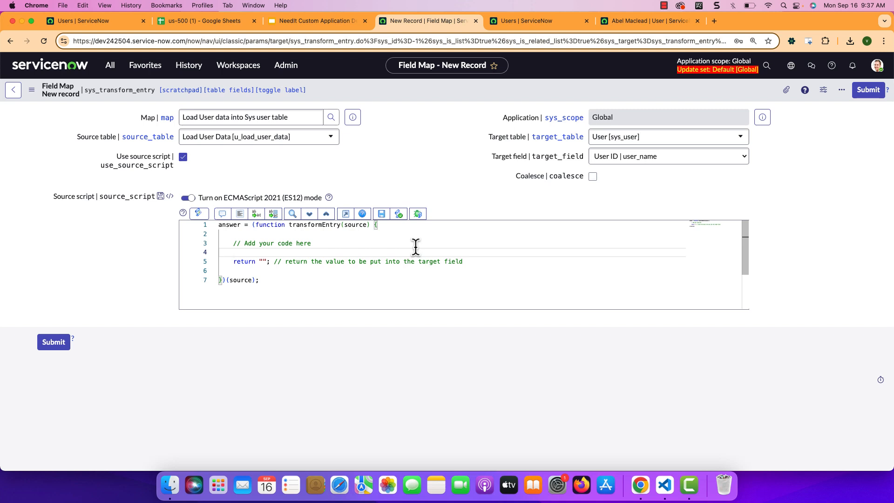
type("sourc")
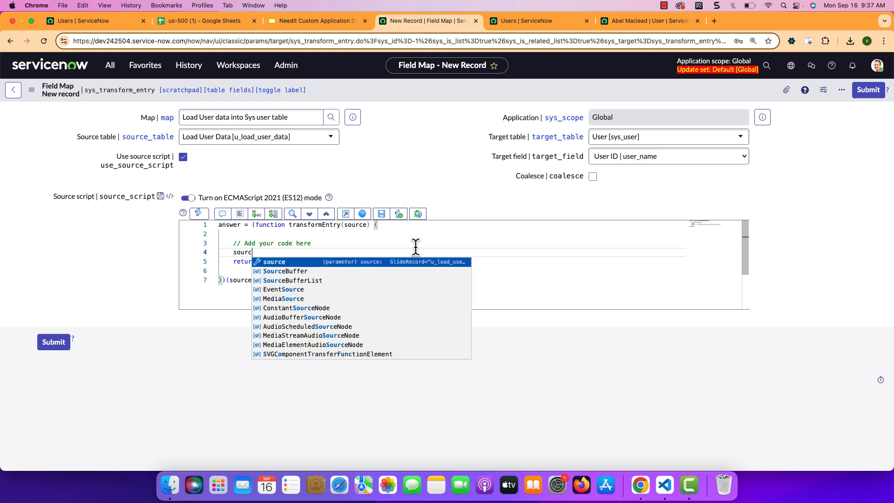
type("e.u_first")
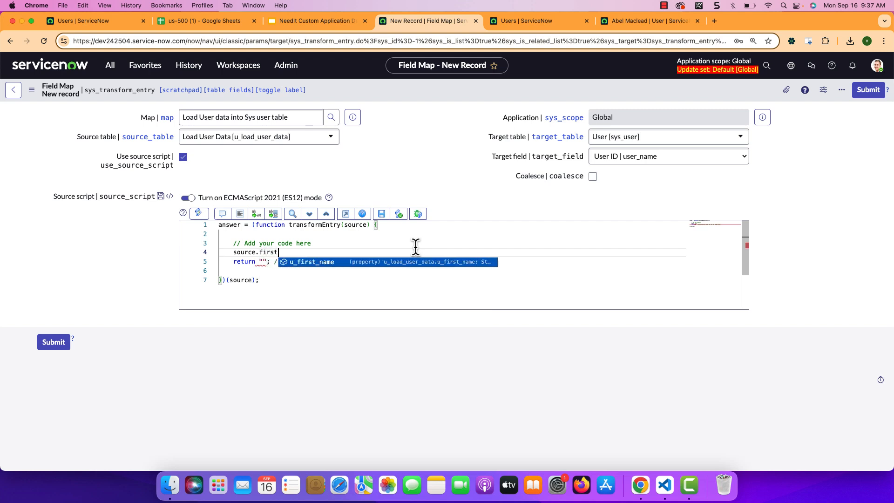
key("Return")
type("+ ',")
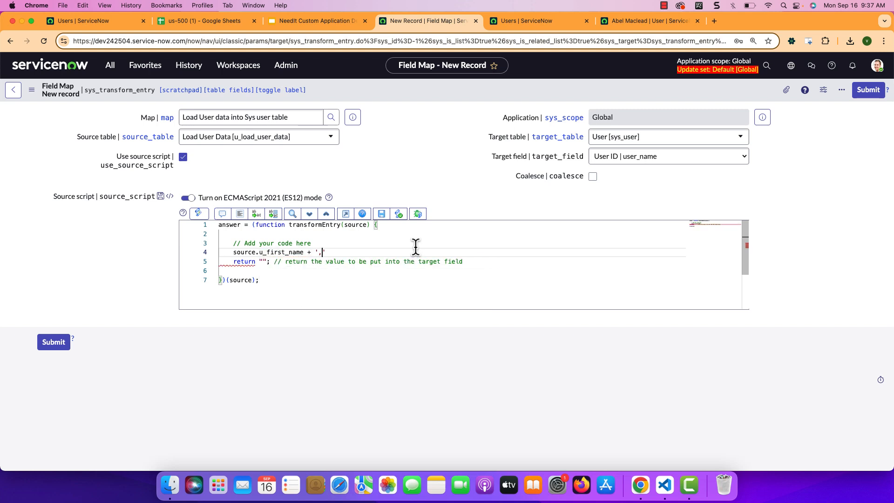
key("BackSpace")
type(".' ")
type("+ sourc")
type("e.u_last_name")
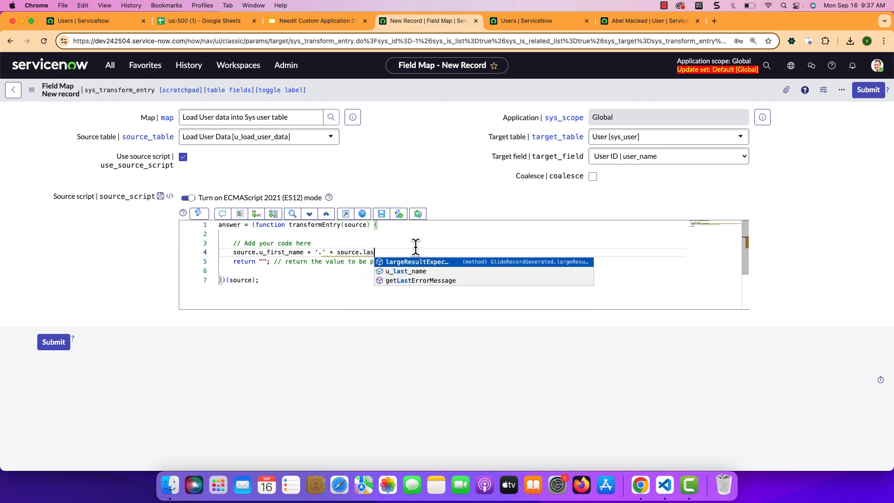
type(";")
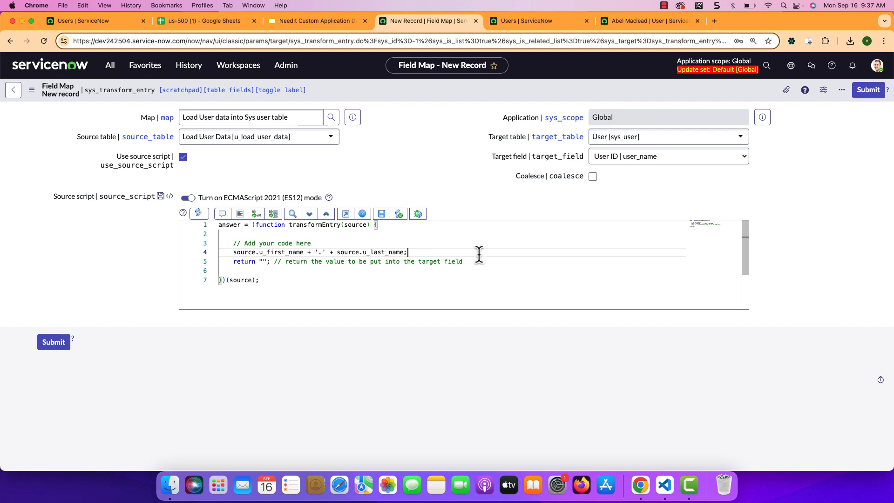
Append .toLowerCase() to source.u_first_name in the concatenation line.
double_click(303, 253)
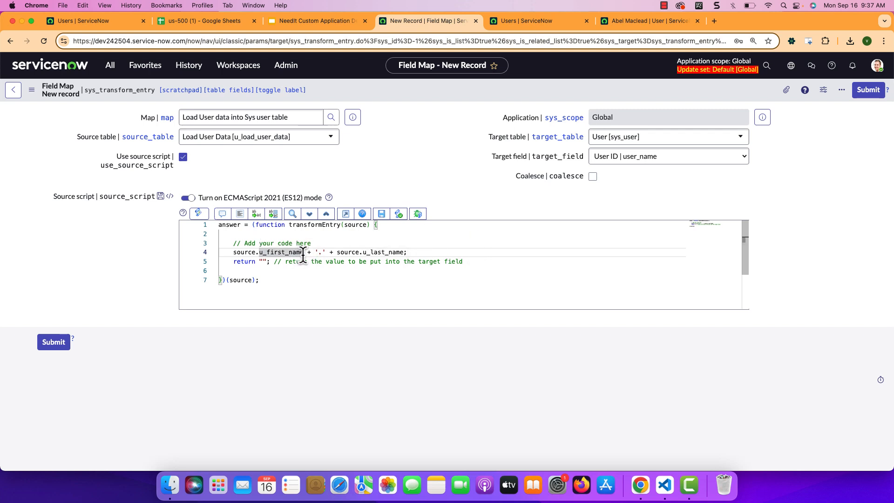
left_click(303, 254)
type(".")
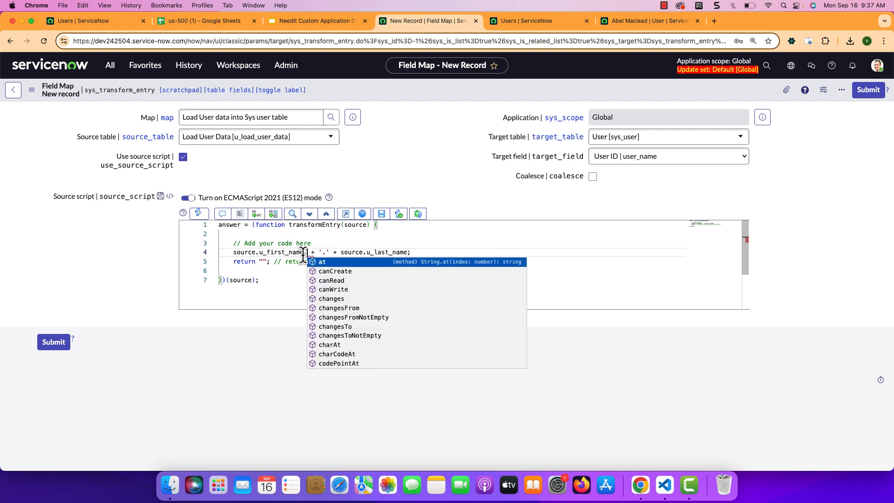
type("Lo")
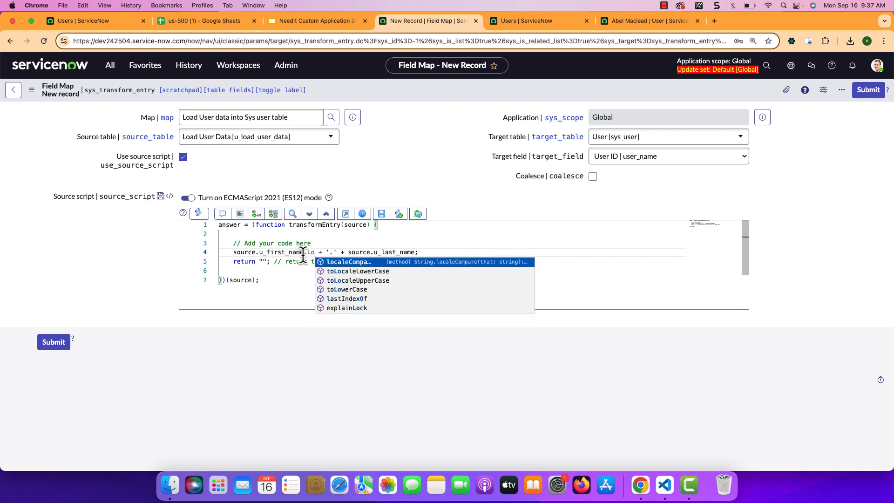
key("Down")
key("Down")
key("Down")
key("Return")
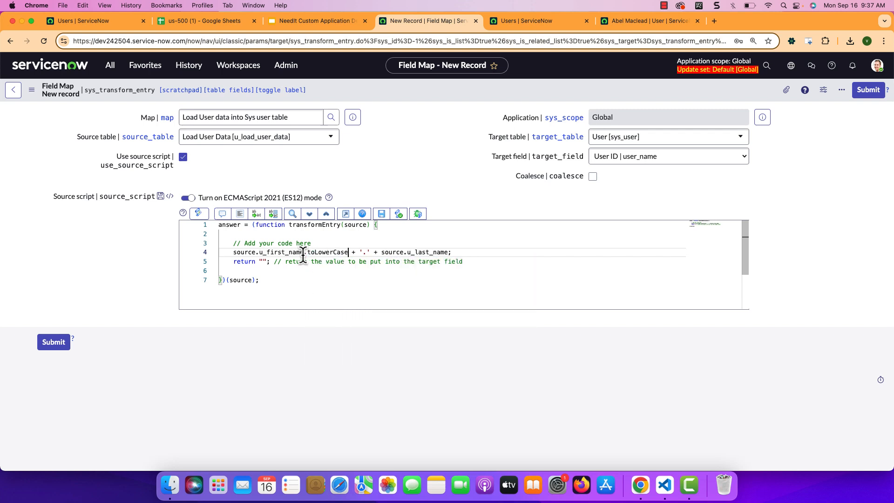
type("()")
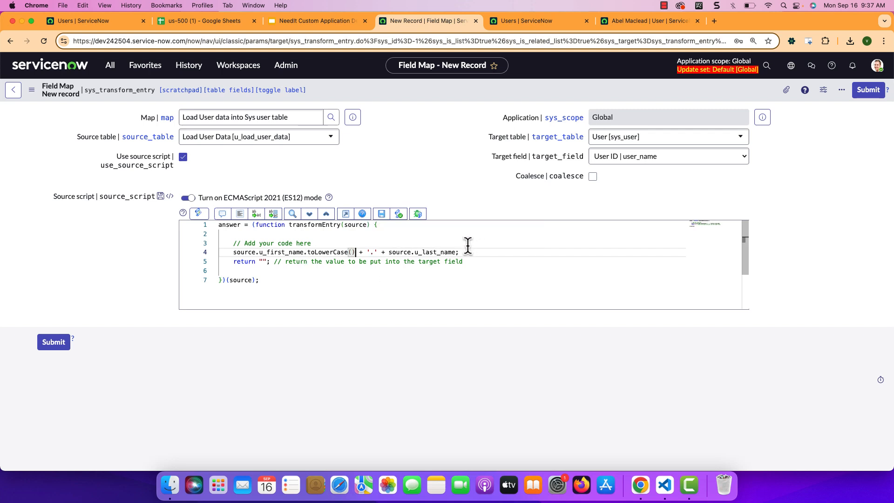
Append .toLowerCase() to source.u_last_name in the same line, keeping the closing semicolon.
left_click(468, 246)
left_click(460, 253)
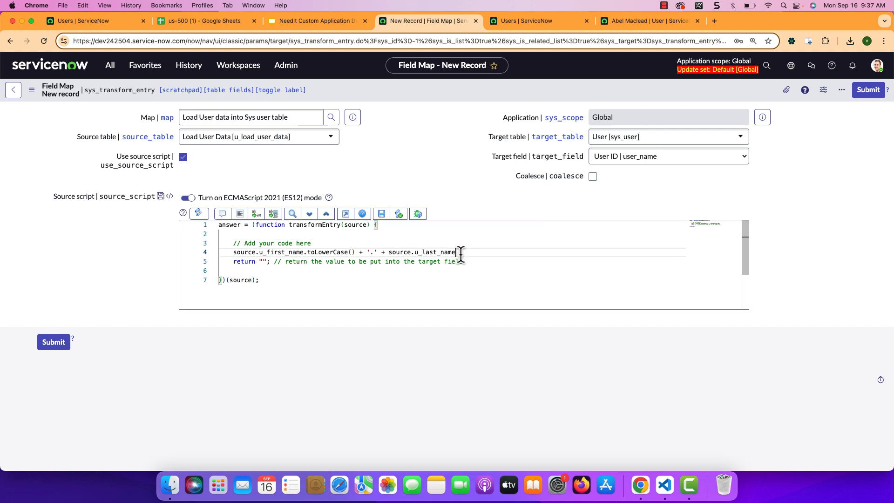
type("toLo")
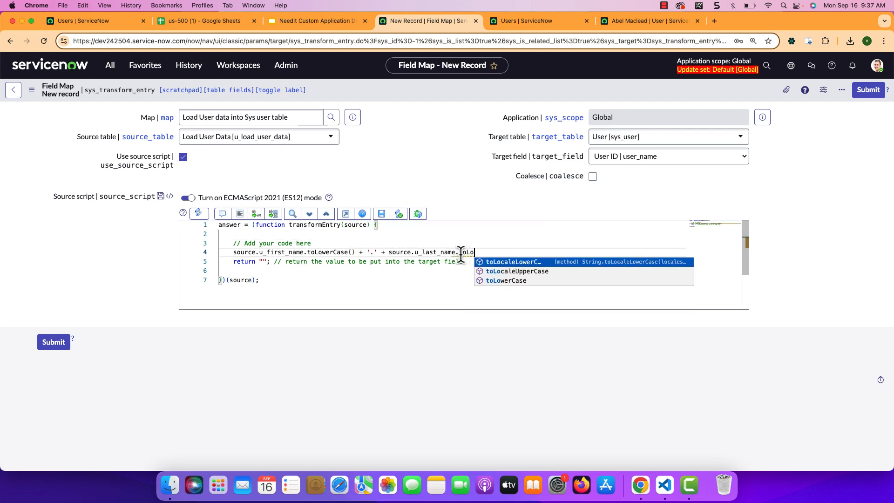
key("Down")
key("Down")
key("Return")
type("()")
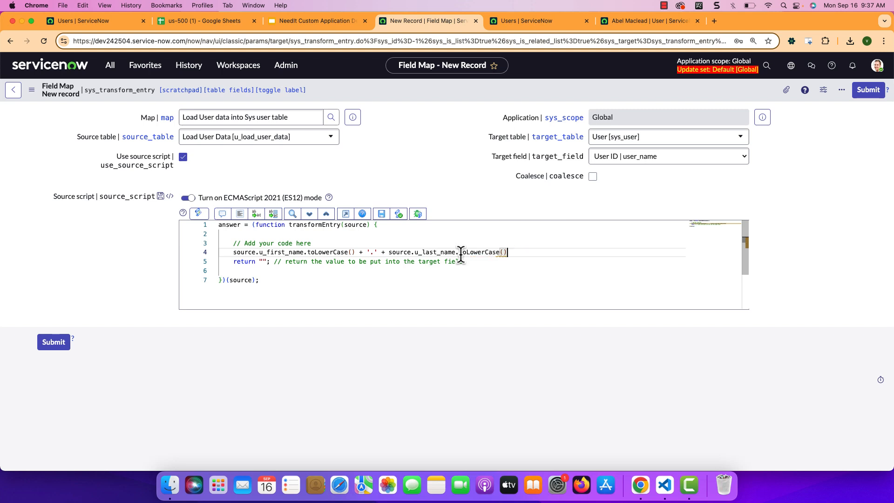
type(";")
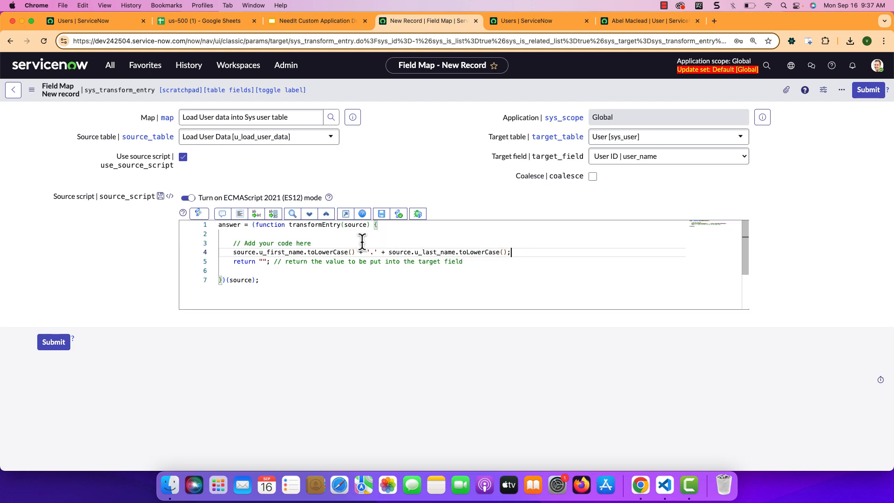
Insert an if(source.u_first_name && u_last_name) block with an empty body above the concatenation line.
left_click(354, 243)
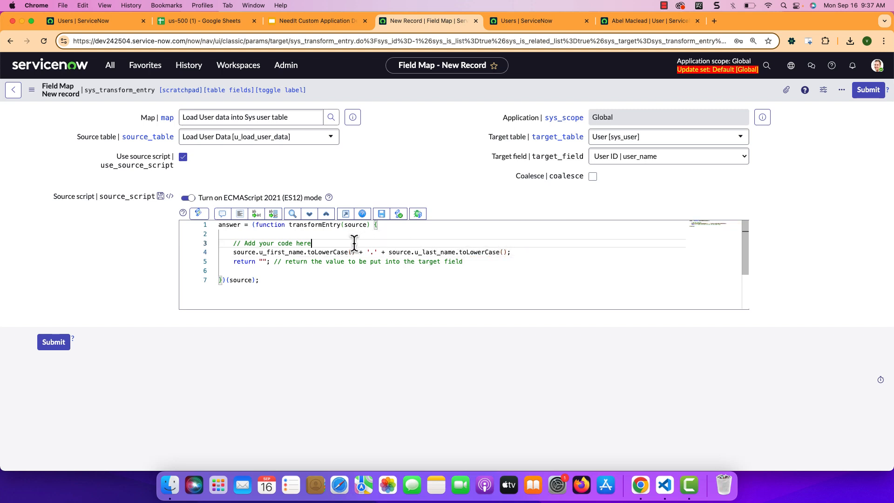
key("Return")
type("if")
type("(sourc")
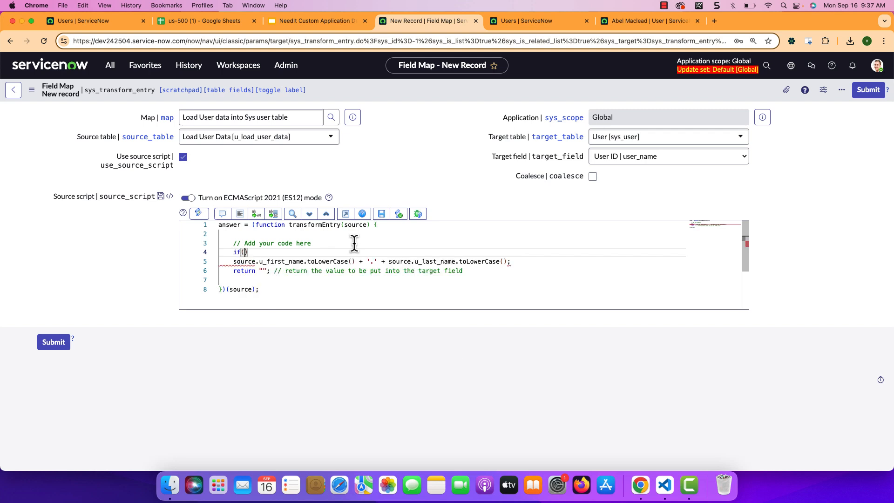
type("e.u")
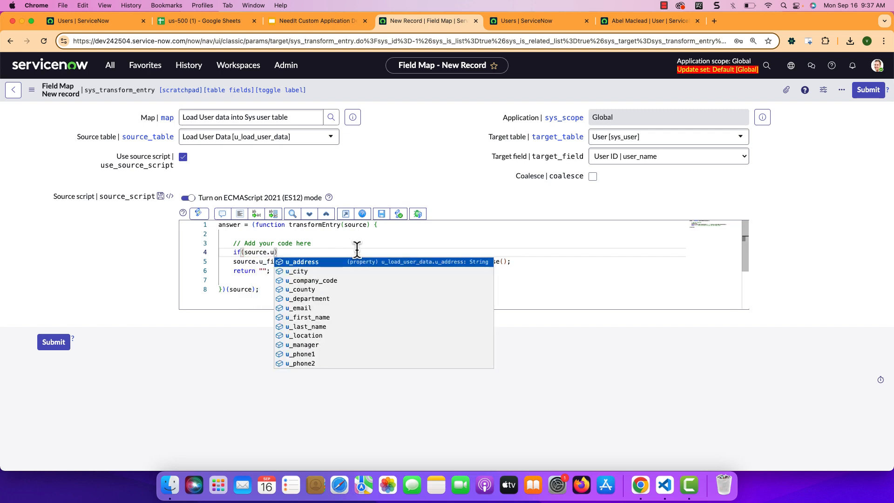
key("Down")
key("Down")
key("Down")
key("Down")
key("Down")
key("Down")
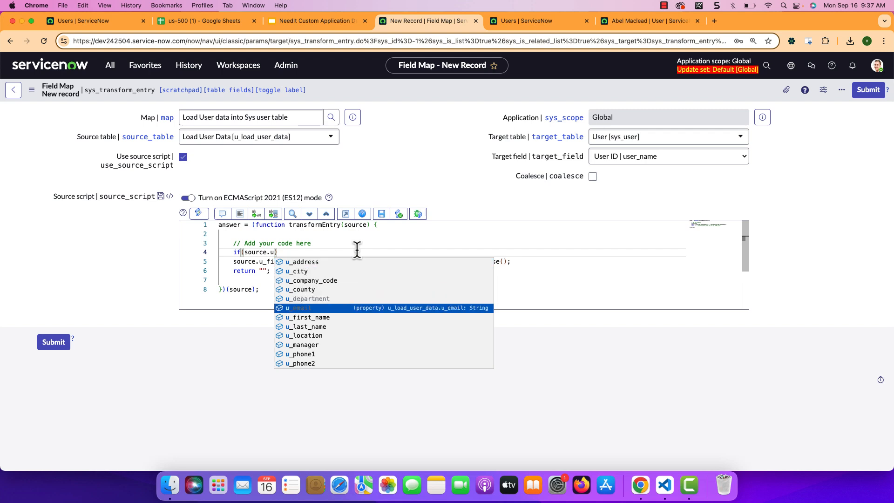
key("Return")
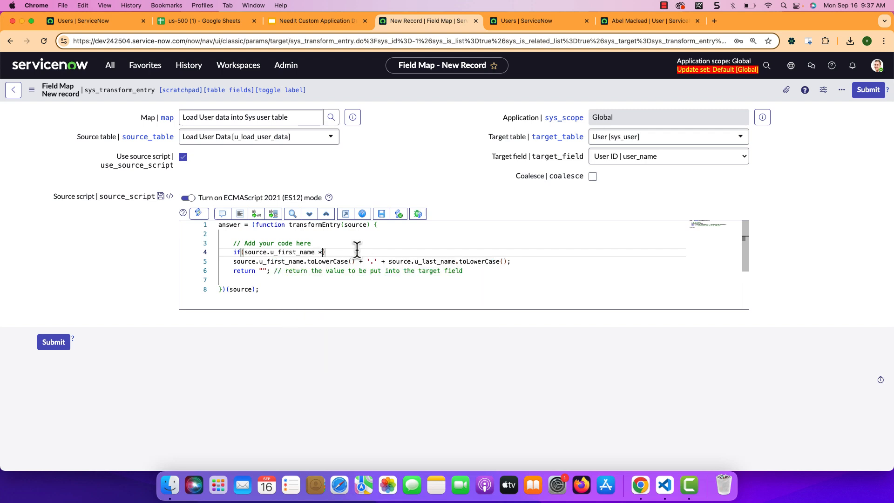
type("&& u_")
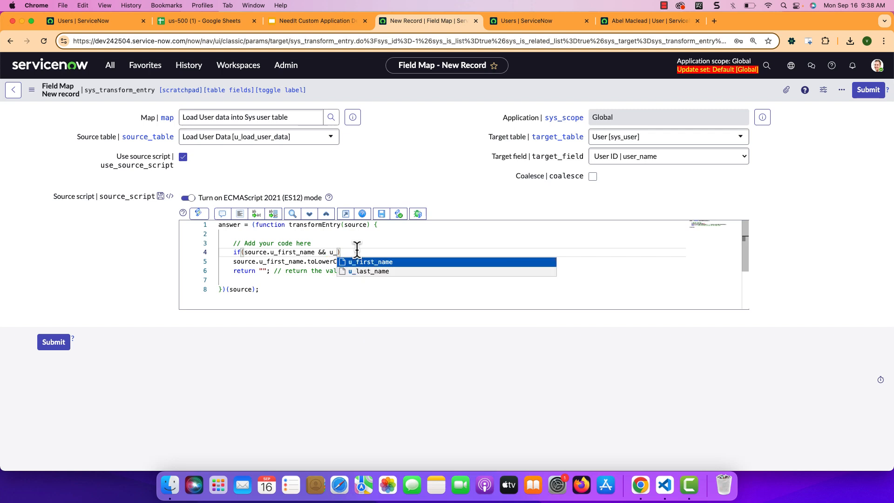
key("Down")
key("Return")
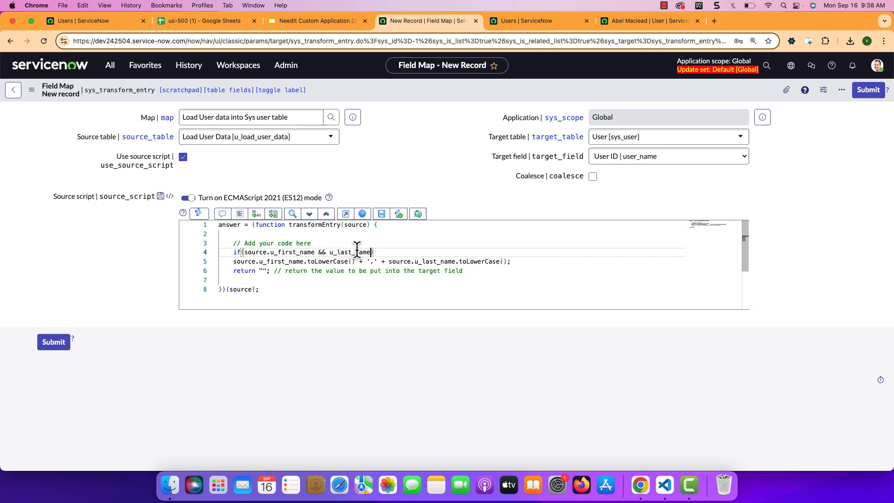
type("{")
key("Return")
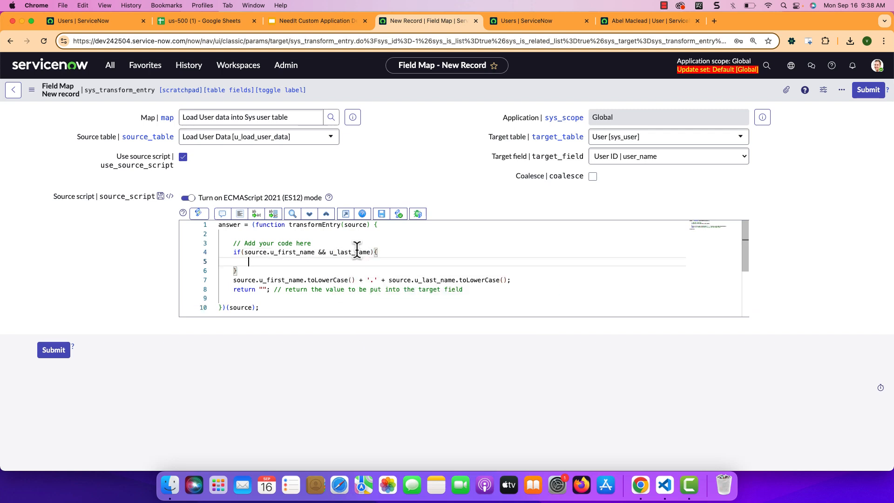
Move the lowercase name concatenation line into the body of the if block.
left_click_drag(521, 280, 232, 282)
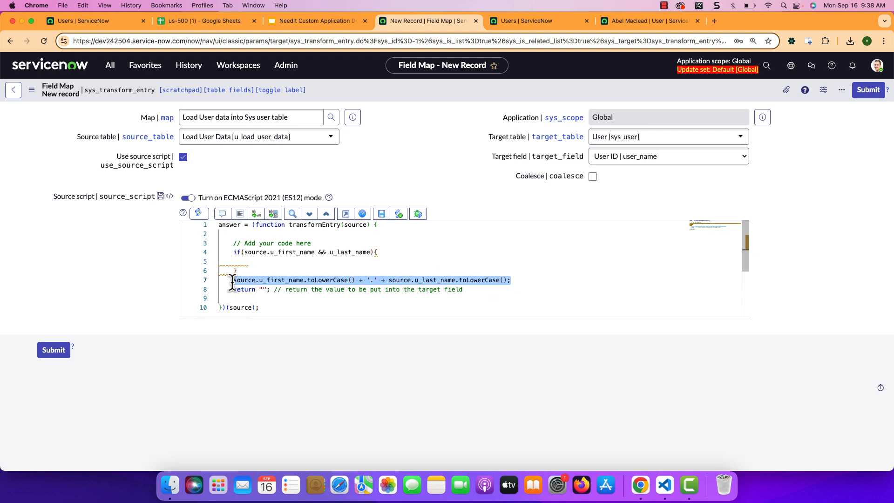
key("super+x")
left_click(219, 262)
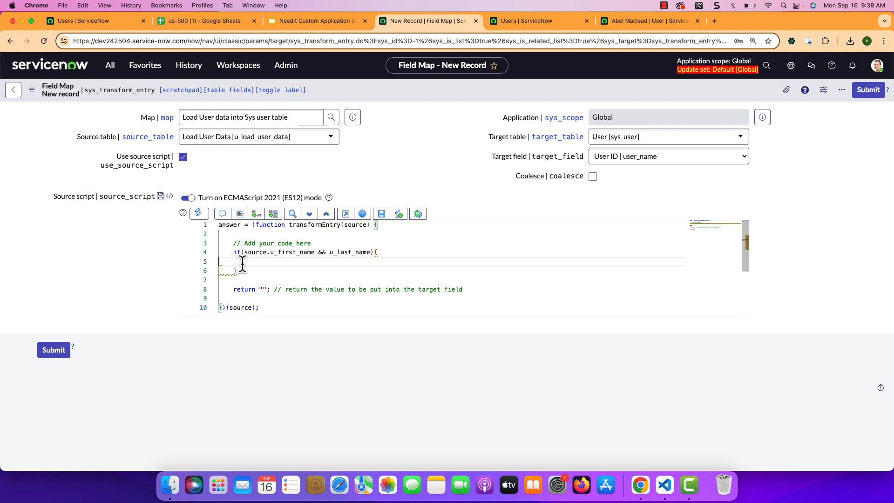
key("super+v")
Assign the concatenation in the if block to var userID and format the script's code.
left_click(220, 262)
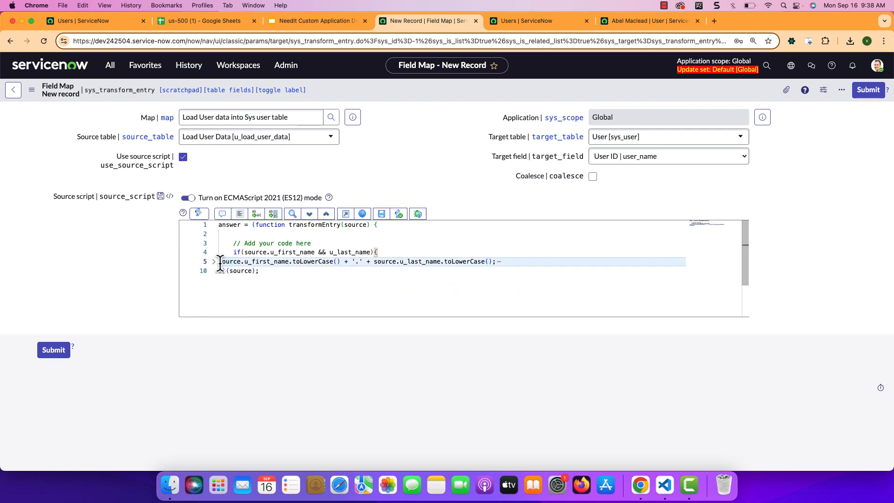
type("var user")
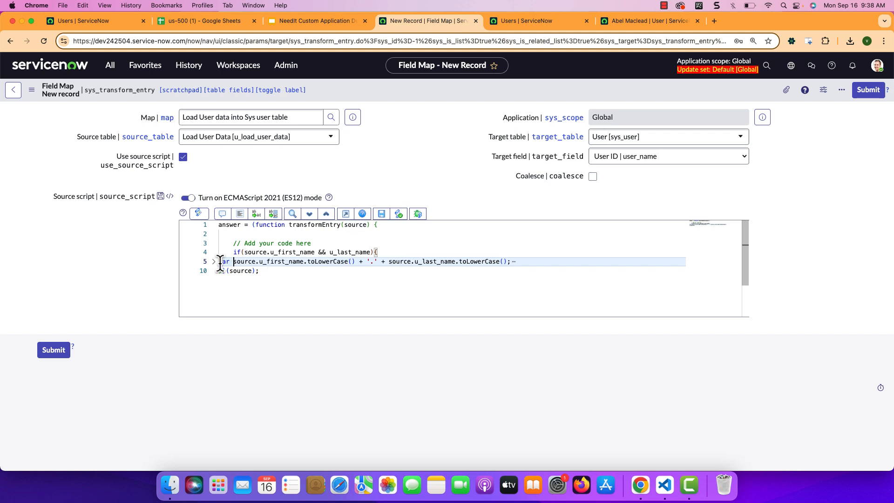
key("BackSpace")
type("ID =")
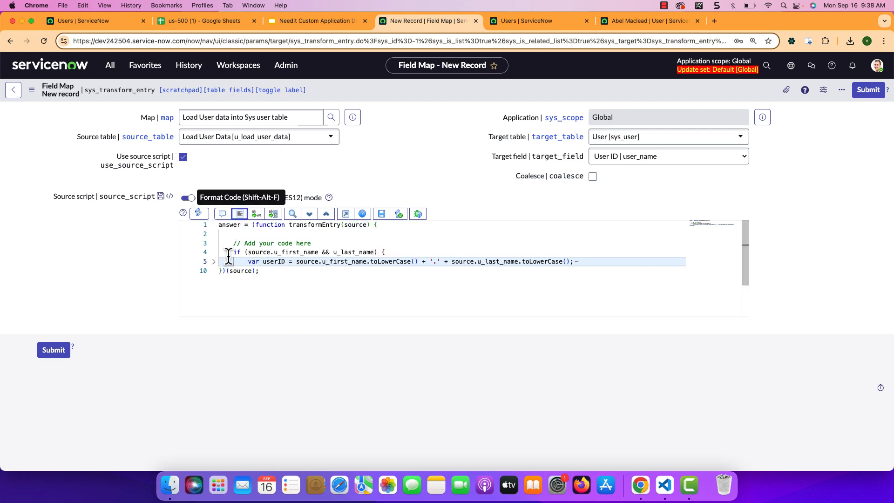
left_click(239, 213)
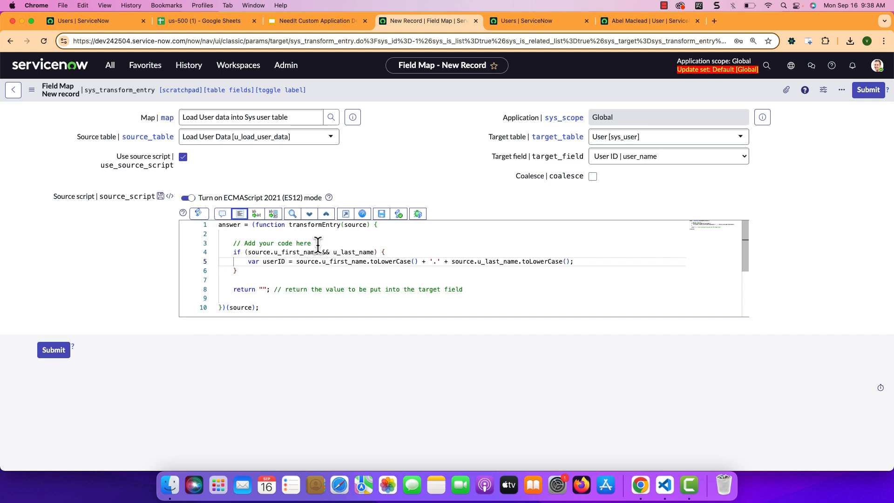
Declare var userID = ''; above the if block and remove the var keyword from the assignment inside it.
left_click_drag(285, 261, 248, 263)
key("ctrl+c")
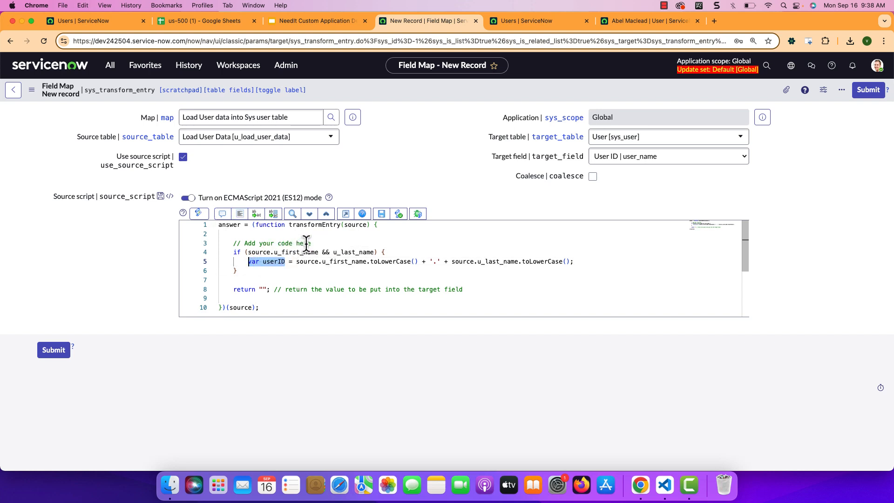
left_click(309, 244)
key("Return")
key("ctrl+v")
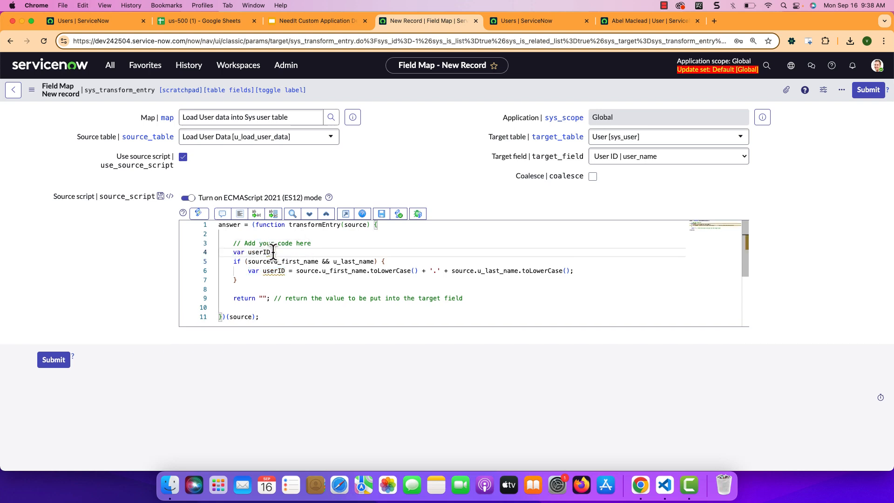
type("= '';")
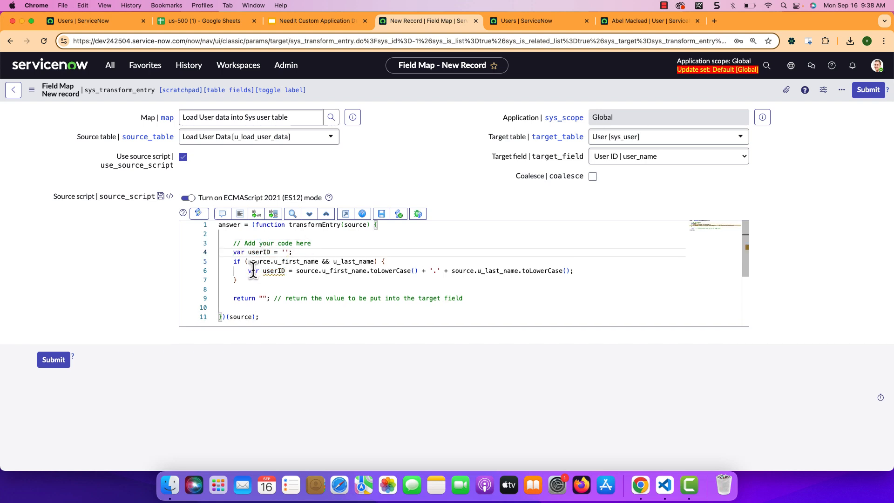
double_click(252, 271)
key("BackSpace")
key("Delete")
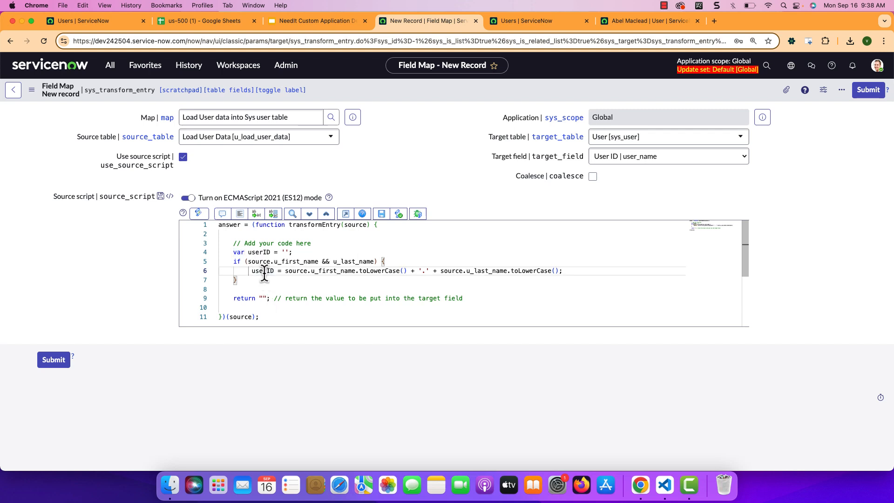
Return userID instead of the empty string in the source script and save the User ID field map.
double_click(264, 271)
left_click(264, 298)
key("BackSpace")
key("Delete")
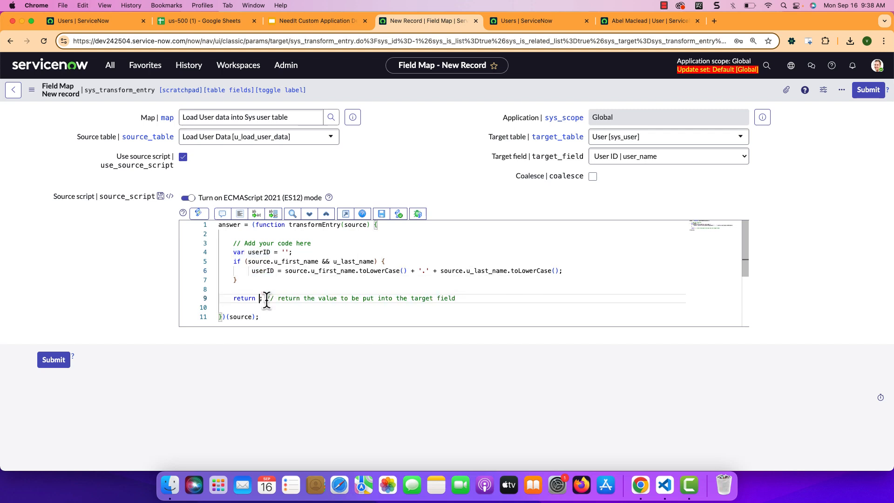
type("userID")
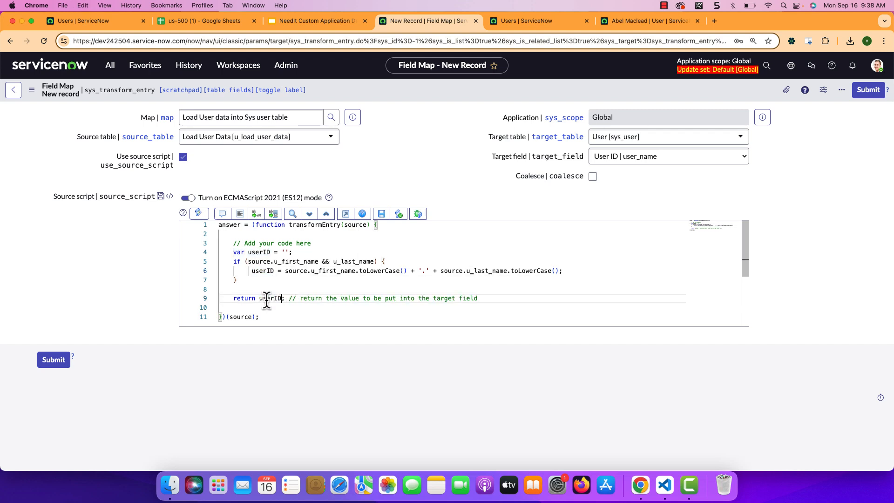
right_click(689, 87)
left_click(708, 94)
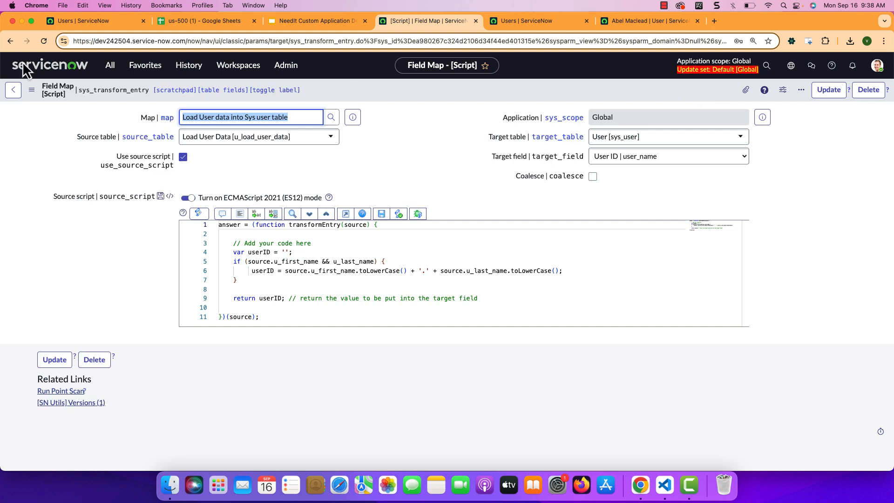
Go back to the transform map to review its field maps, and check the user columns in the us-500 (1) sheet.
left_click(11, 43)
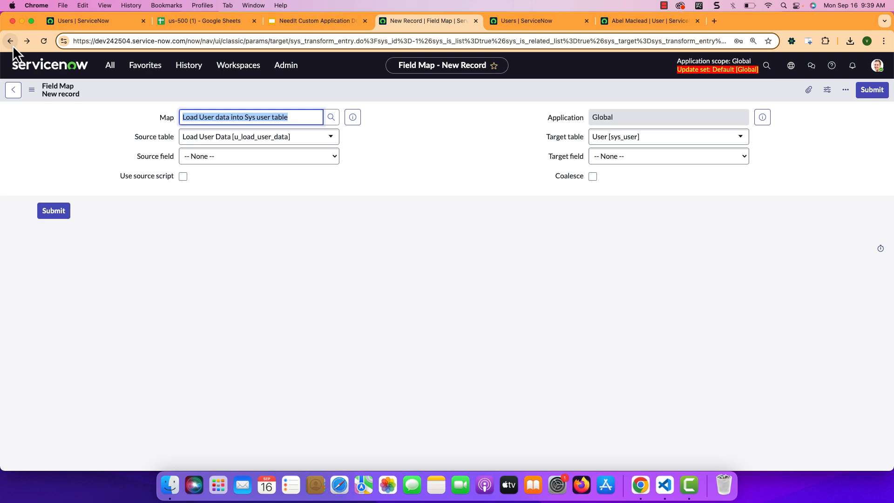
left_click(12, 46)
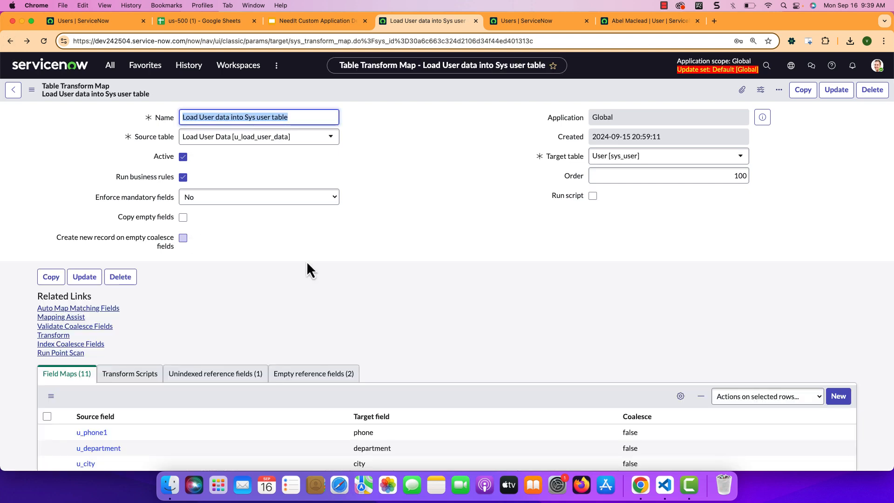
scroll(386, 259, "down", 5)
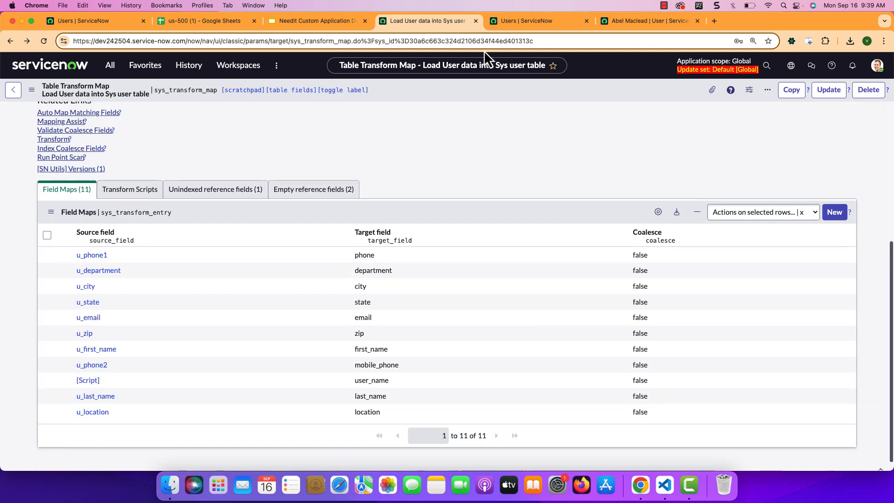
left_click(223, 24)
left_click(680, 168)
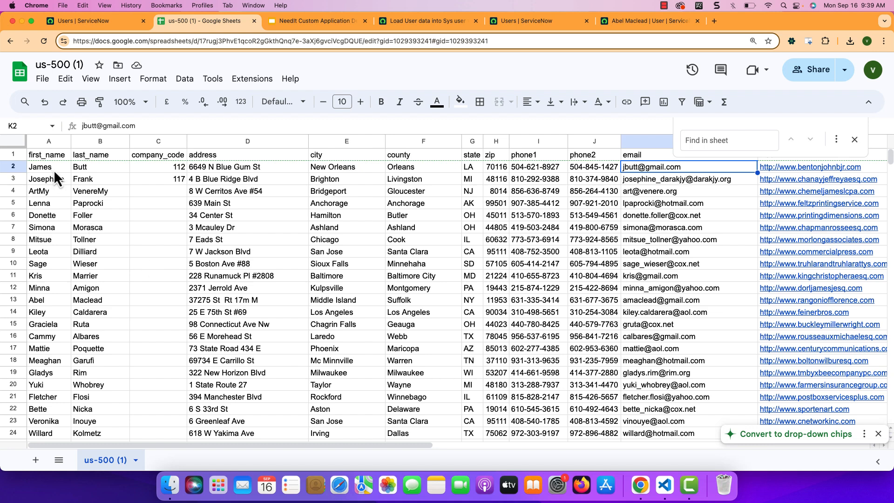
Set Coalesce to true on the u_email field map and save the transform map.
left_click(429, 20)
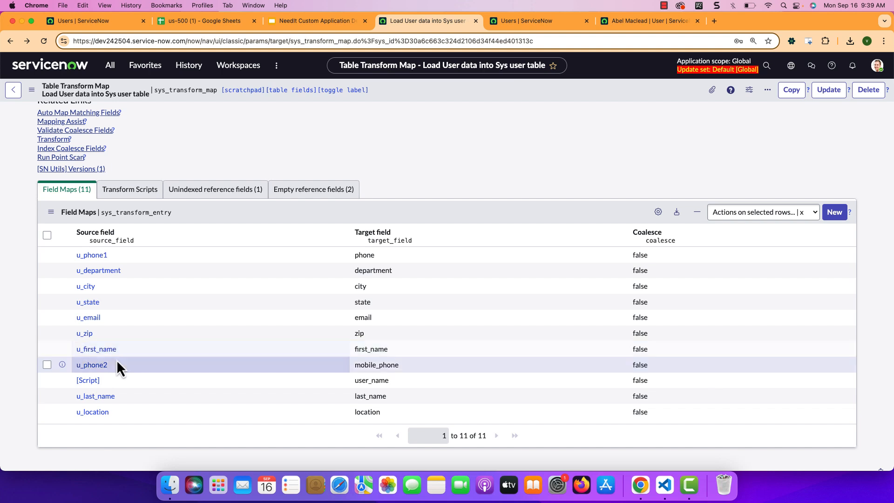
left_click(637, 318)
double_click(638, 320)
left_click(641, 322)
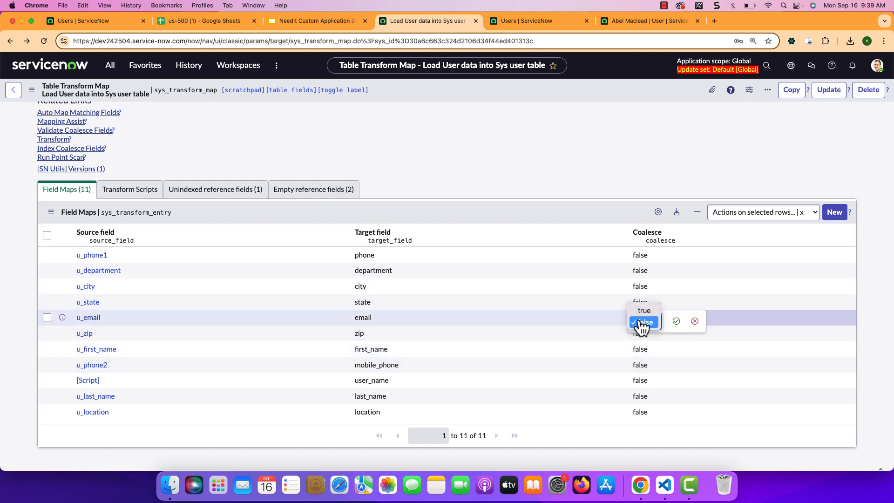
left_click(644, 311)
left_click(677, 322)
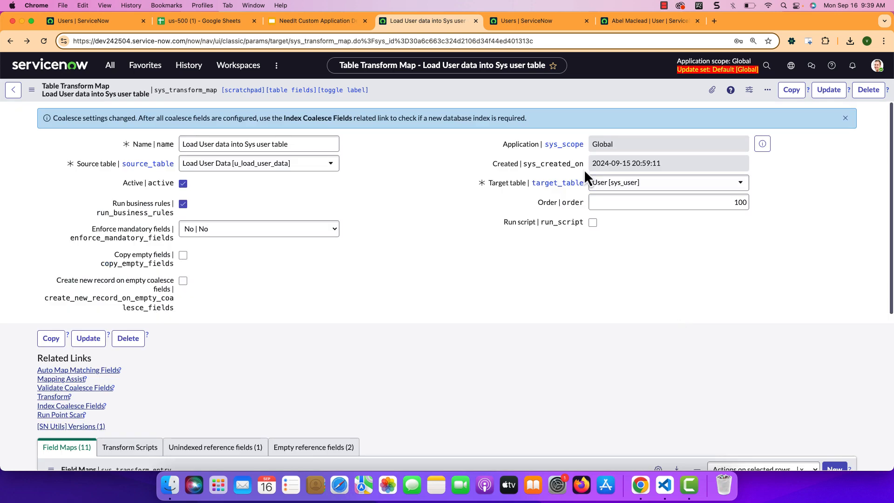
right_click(493, 95)
left_click(502, 101)
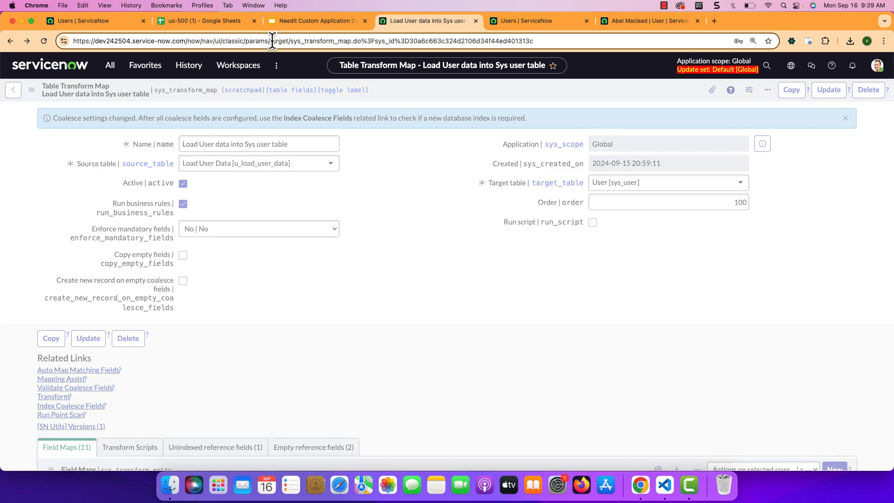
Copy the email address in cell K2 of the us-500 (1) sheet.
left_click(219, 26)
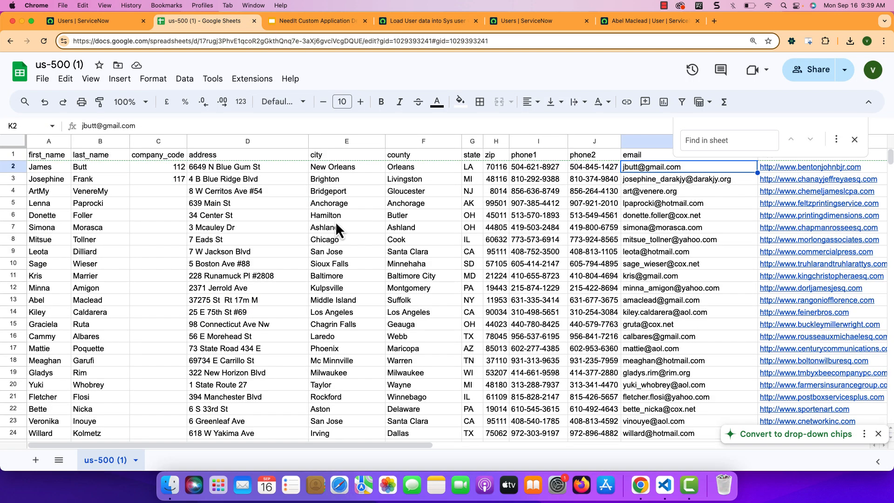
scroll(336, 224, "right", 4)
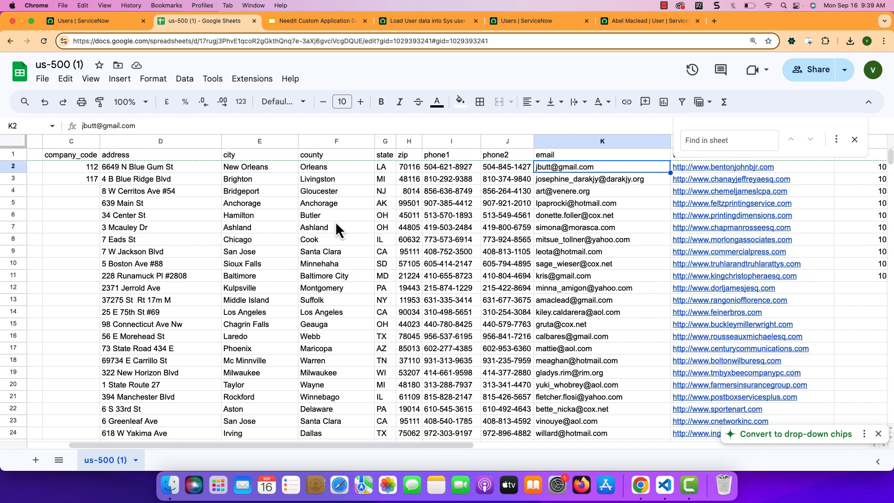
left_click(288, 170)
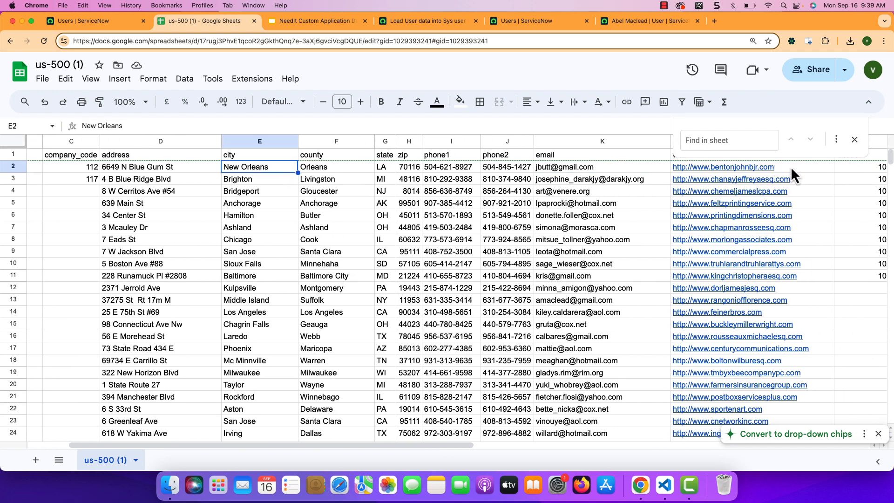
left_click(626, 169)
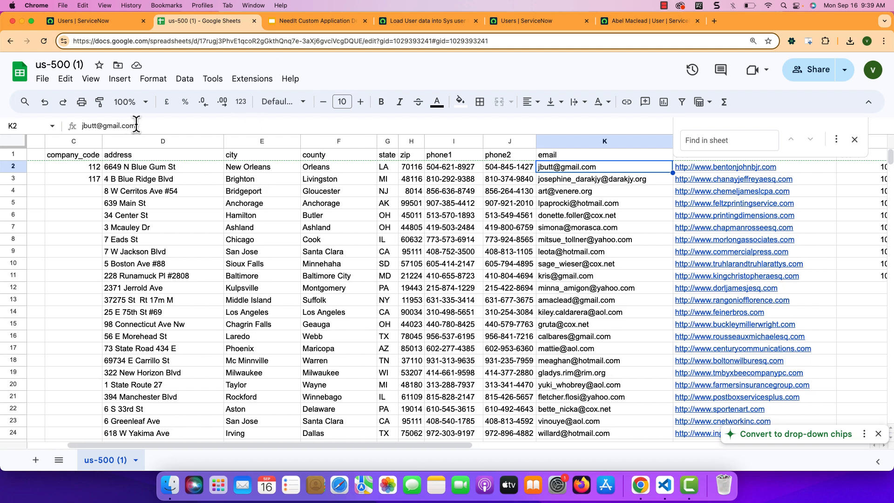
left_click(132, 126)
left_click_drag(133, 126, 63, 127)
key("super+c")
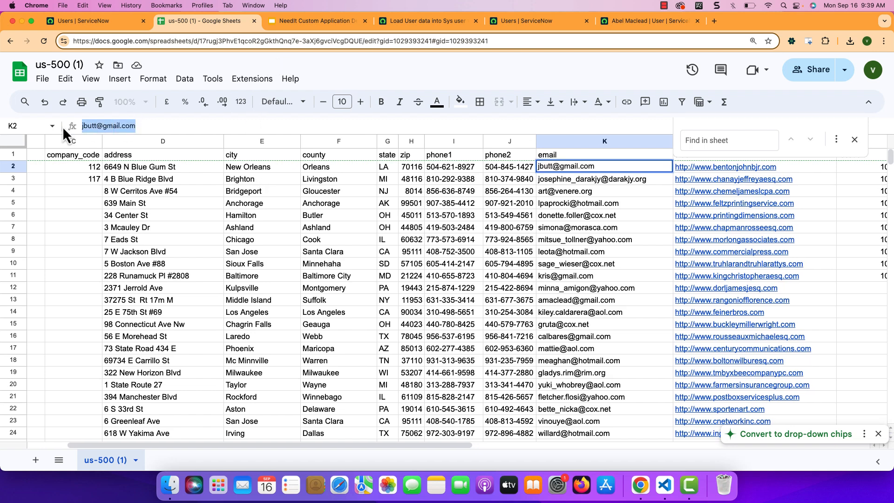
Filter the Users list to records whose Email is the copied address.
left_click(507, 26)
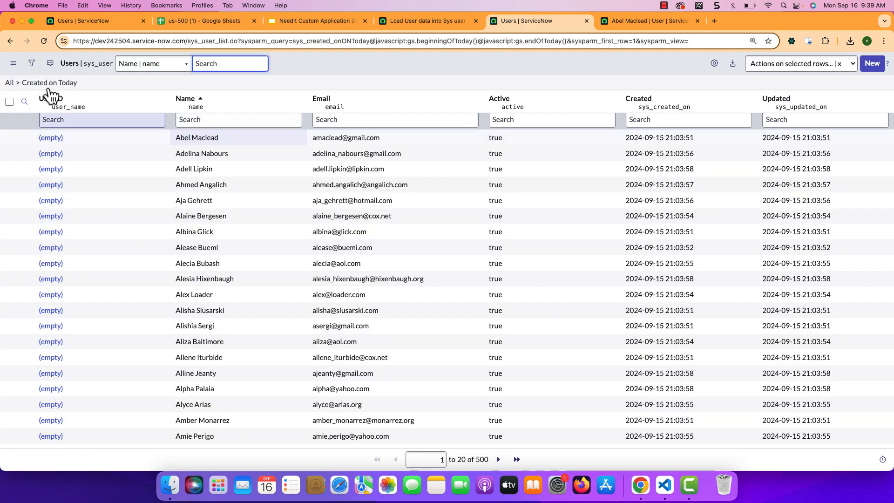
left_click(31, 63)
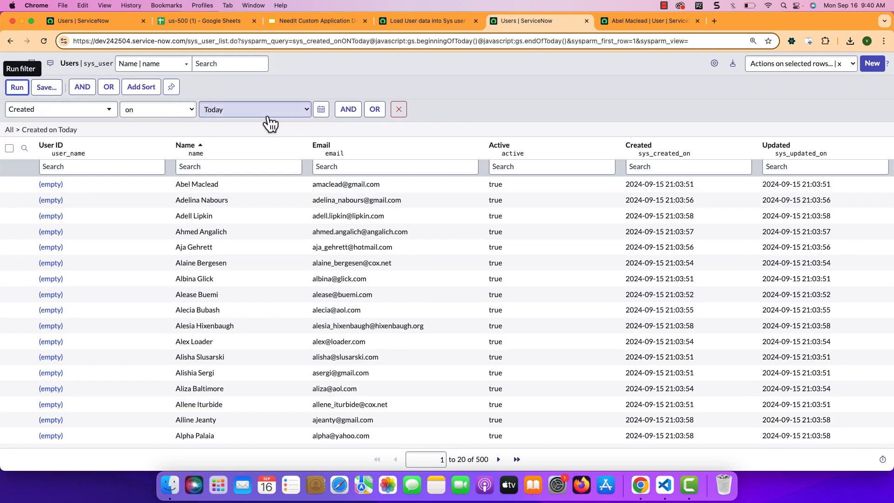
left_click(96, 109)
type("email")
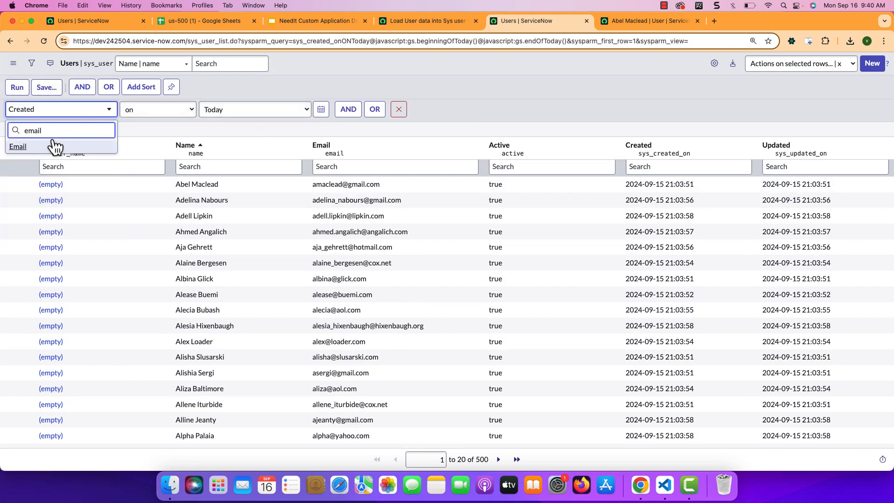
left_click(28, 147)
left_click(139, 111)
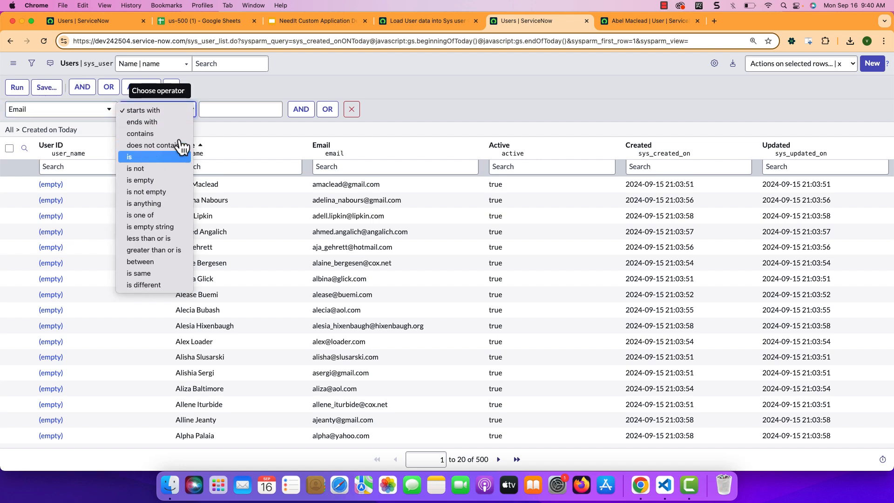
left_click(135, 157)
left_click(226, 112)
key("super+v")
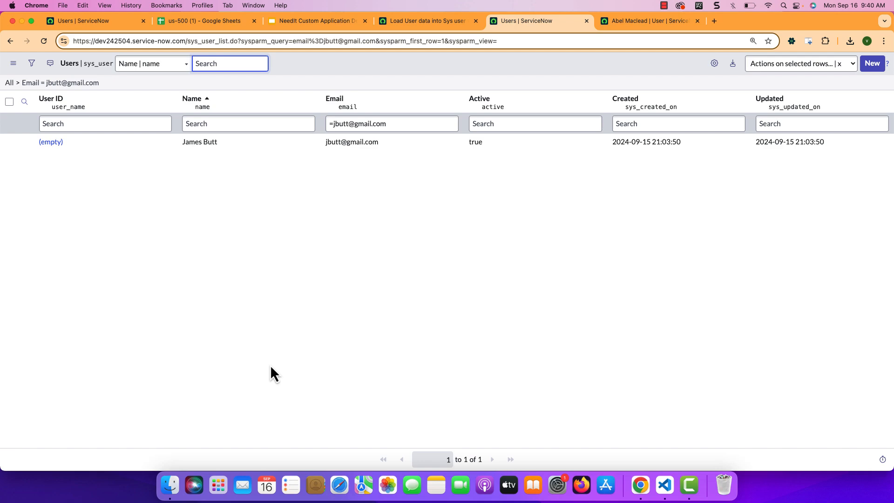
Return to the Load User data into Sys user table transform map, clear the navigator filter and check the record's attachments.
left_click(222, 27)
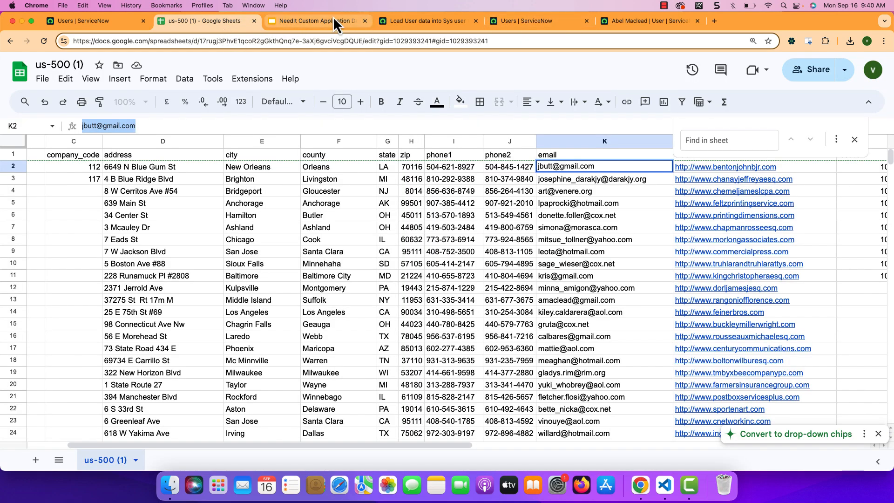
left_click(393, 21)
left_click(110, 65)
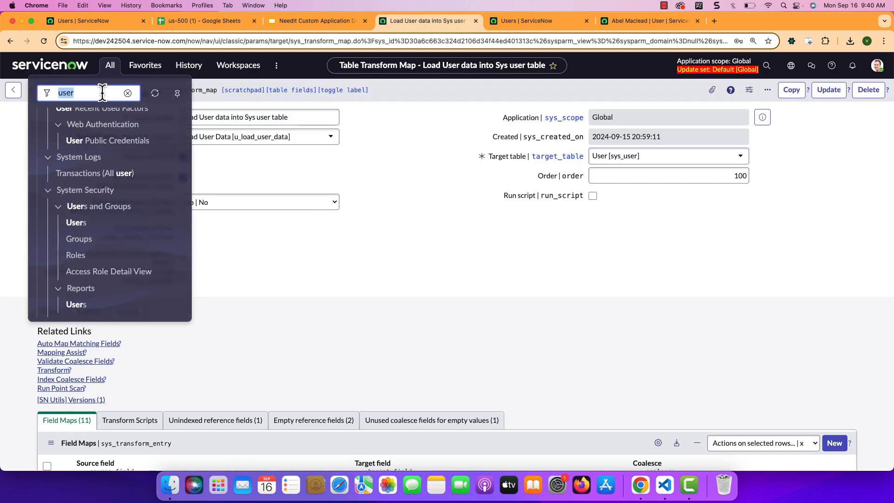
key("BackSpace")
left_click(406, 289)
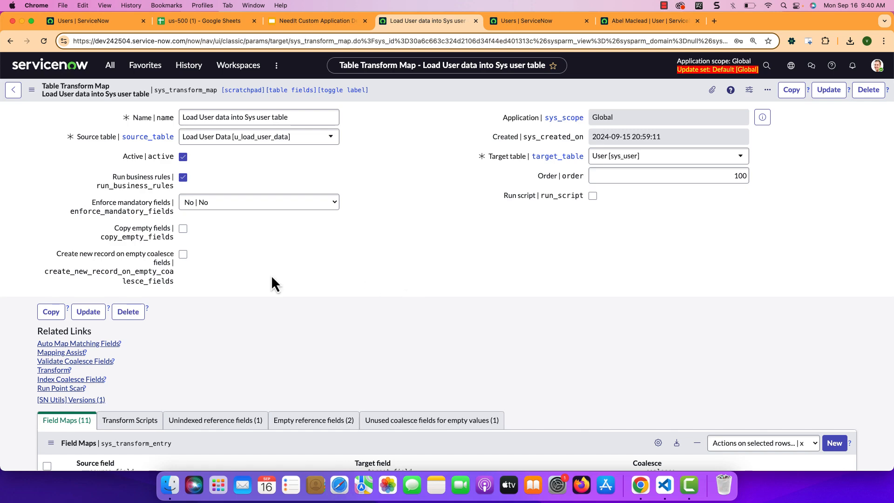
left_click(712, 91)
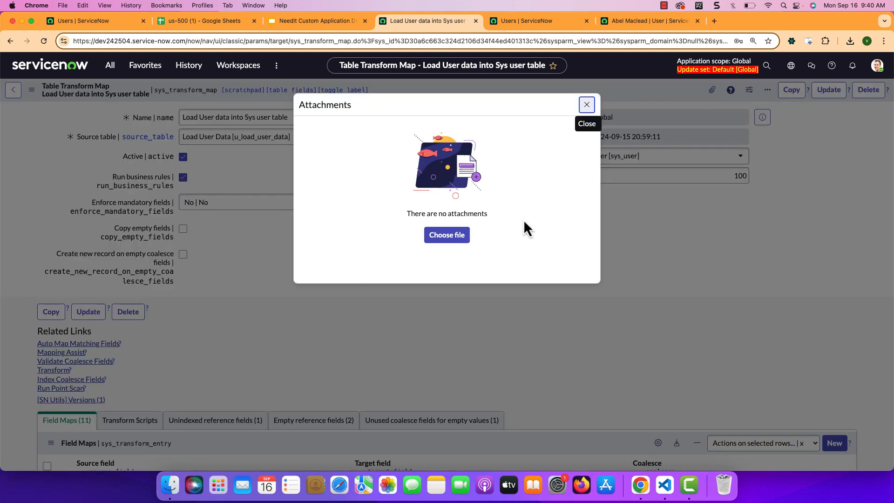
left_click(587, 104)
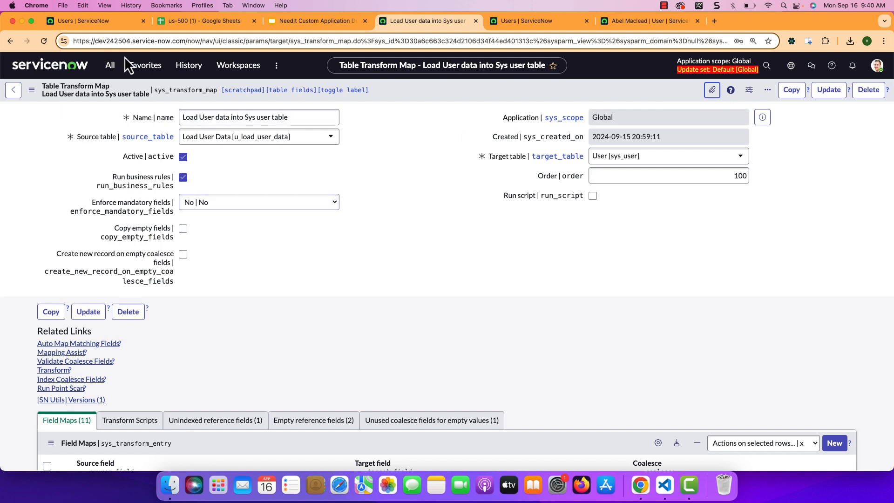
Open the Load User Data source from the System Import Sets data sources and load all its records.
left_click(110, 66)
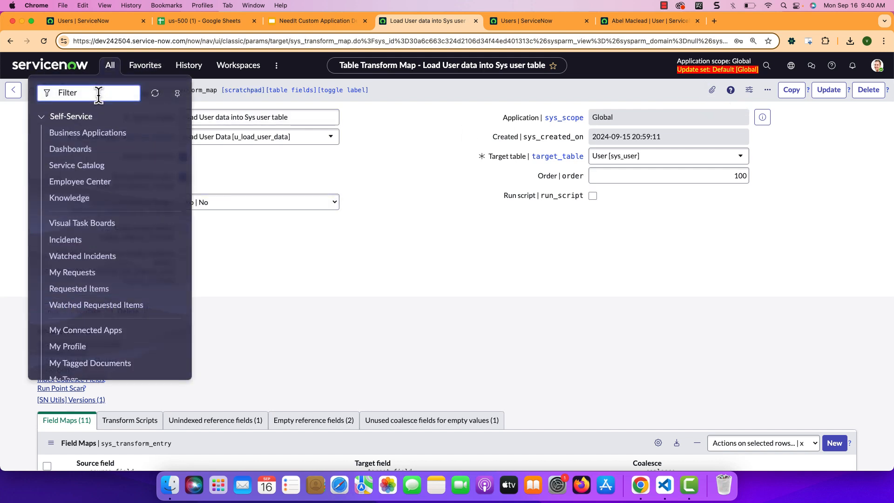
type("data source")
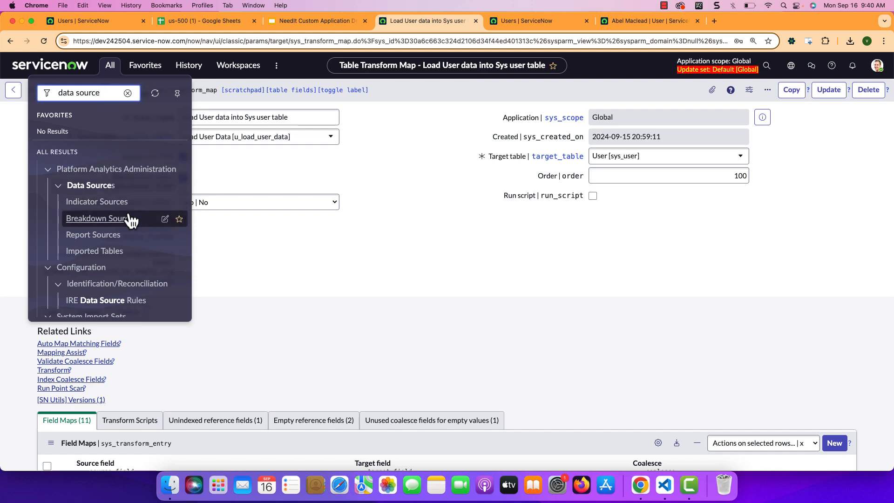
scroll(132, 220, "down", 3)
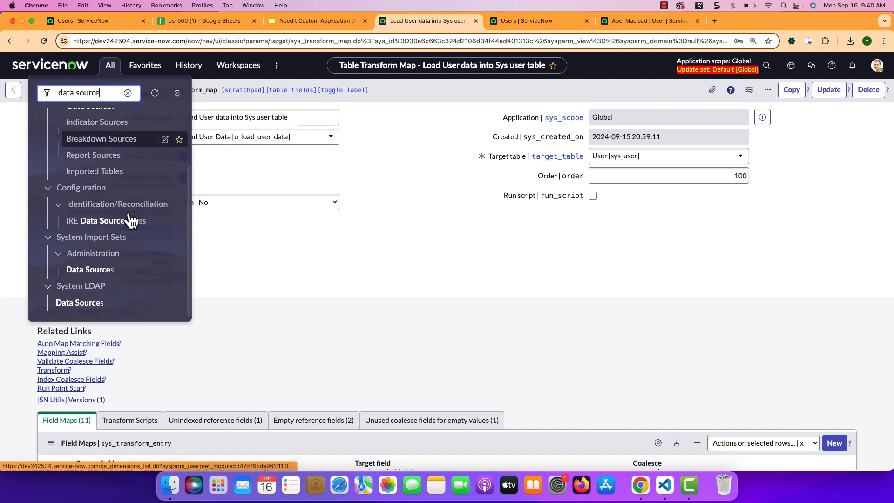
left_click(88, 274)
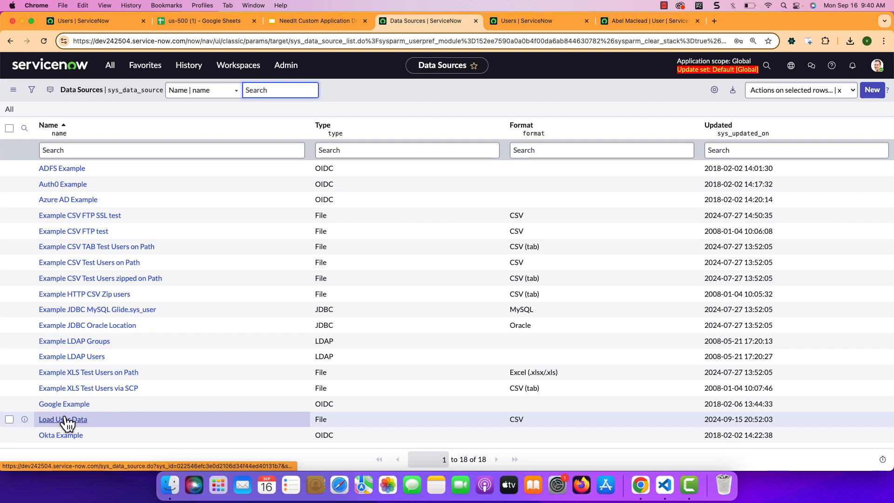
left_click(67, 422)
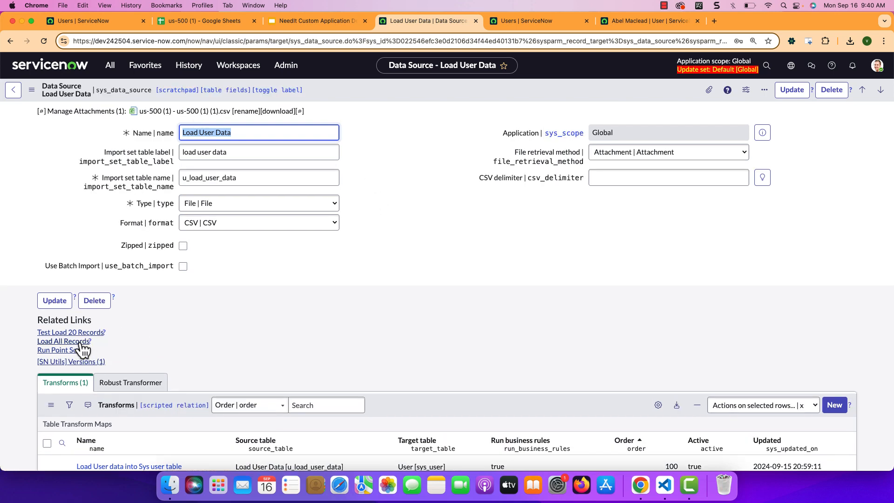
left_click(81, 343)
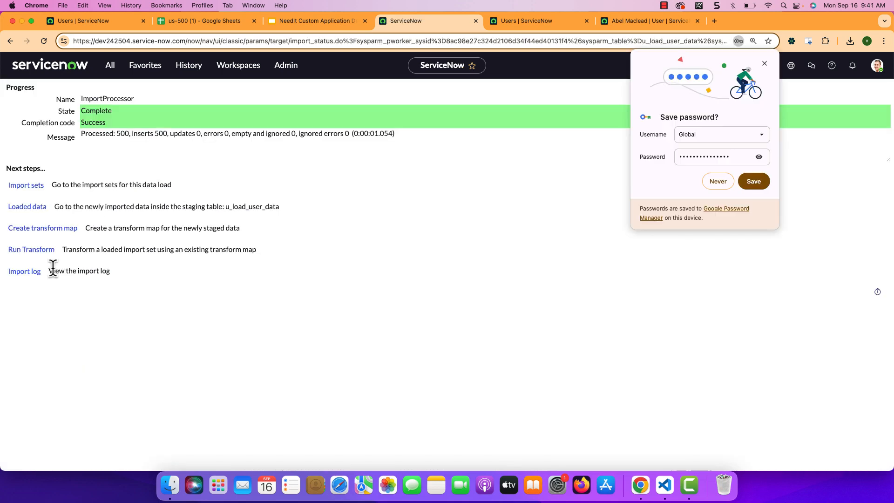
Open the loaded data in the u_load_user_data staging table and group the list by Set.
left_click(27, 206)
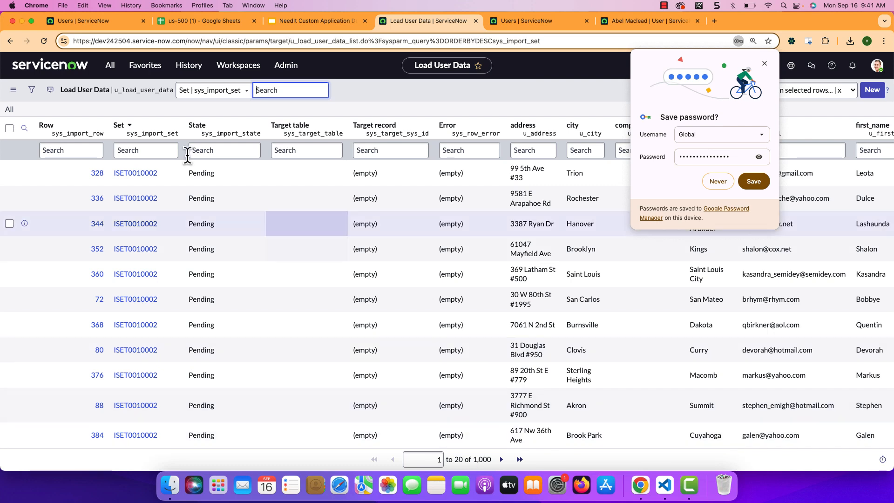
right_click(122, 129)
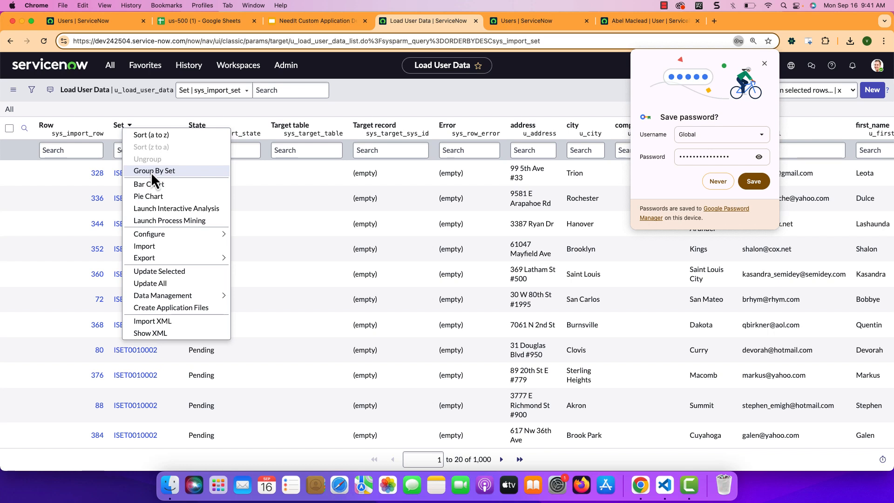
key("Escape")
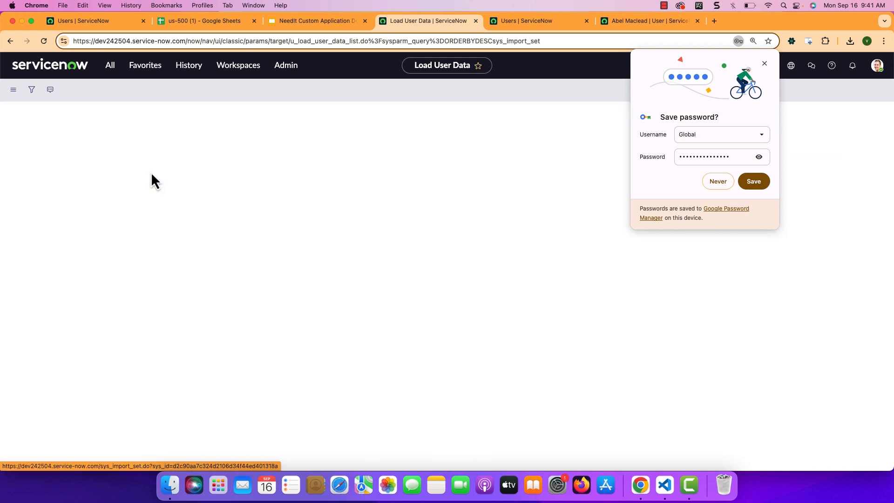
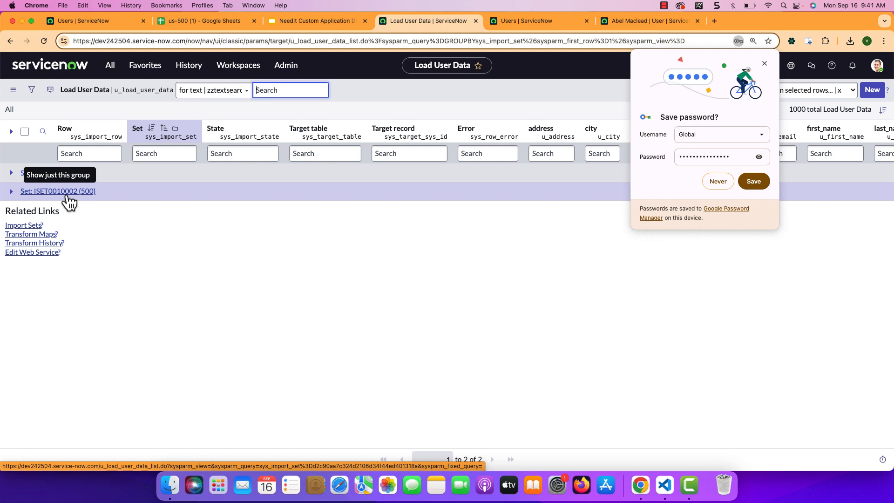
Expand the ISET0010001 and ISET0010002 groups in turn to compare their row states, collapsing each again.
left_click(12, 176)
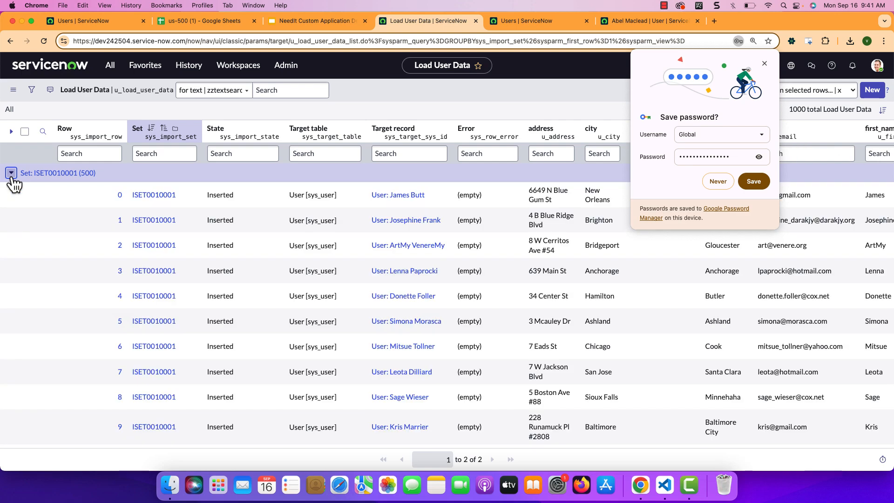
left_click(12, 174)
left_click(11, 191)
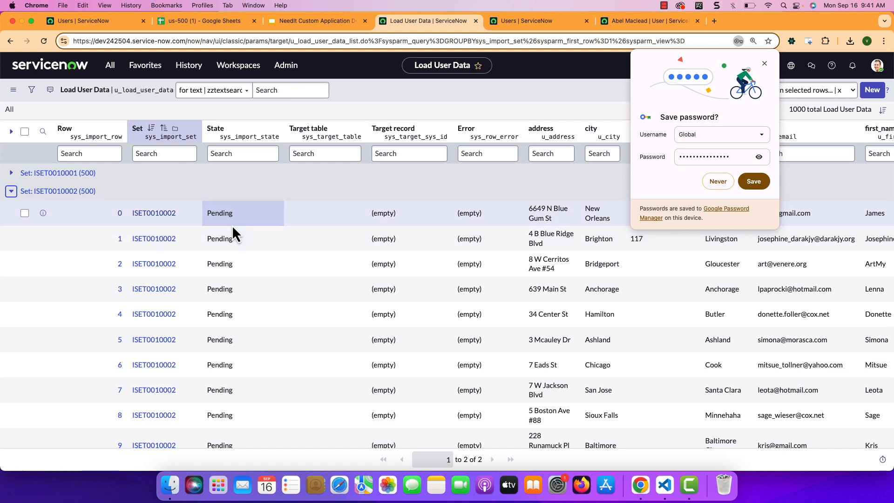
left_click(11, 191)
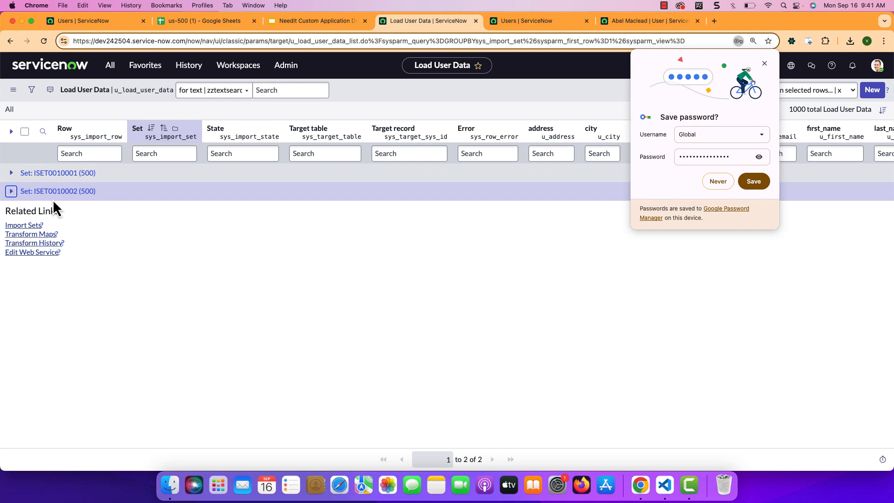
Open the Load User data into Sys user table transform map from the staging table's related transform maps.
left_click(50, 235)
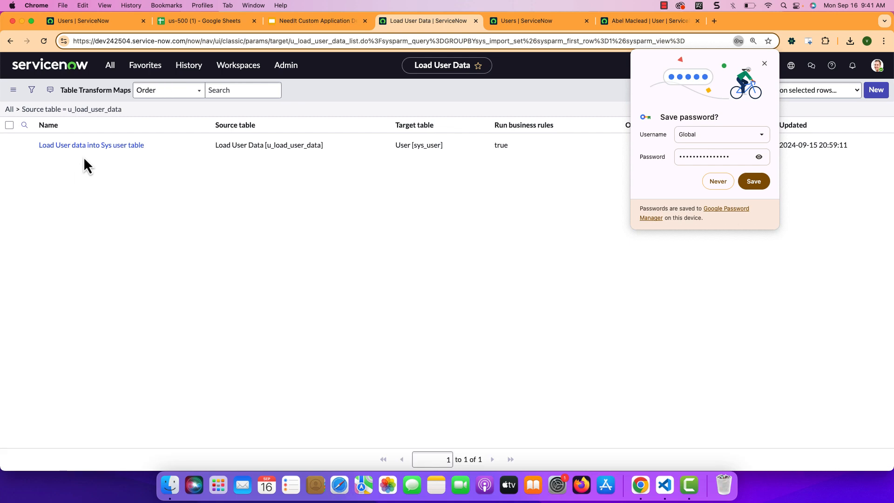
left_click(92, 176)
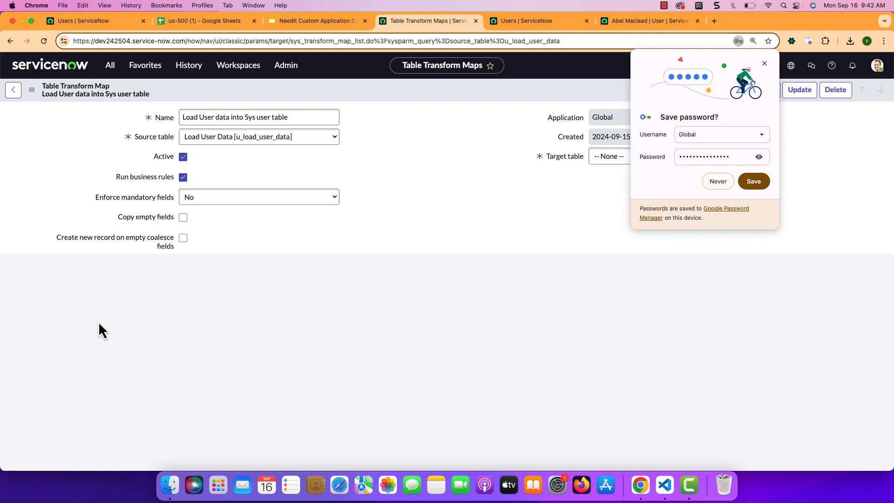
scroll(101, 293, "down", 3)
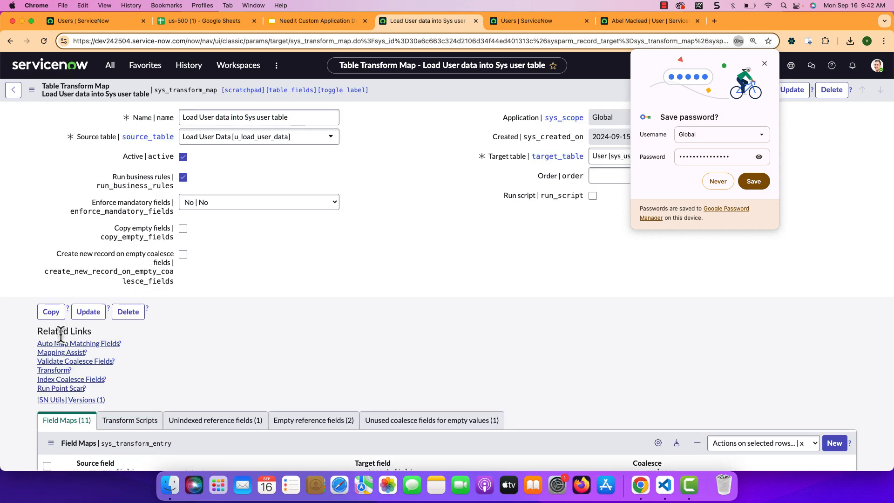
Dismiss the save-password prompt and transform import set ISET0010002 with the Load User data into Sys user table map.
left_click(55, 371)
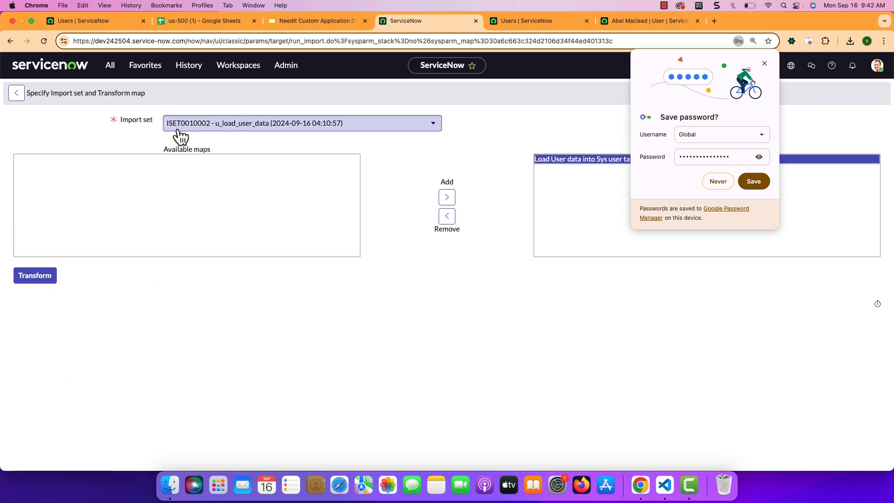
left_click(765, 62)
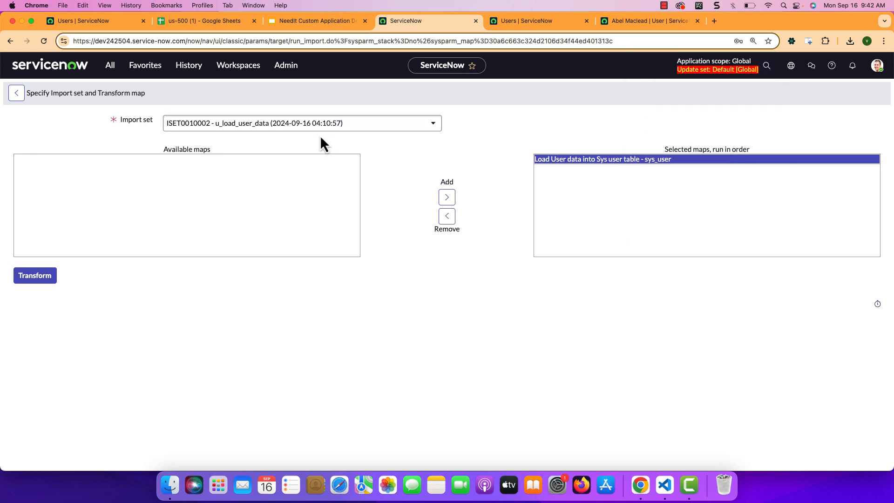
left_click(222, 135)
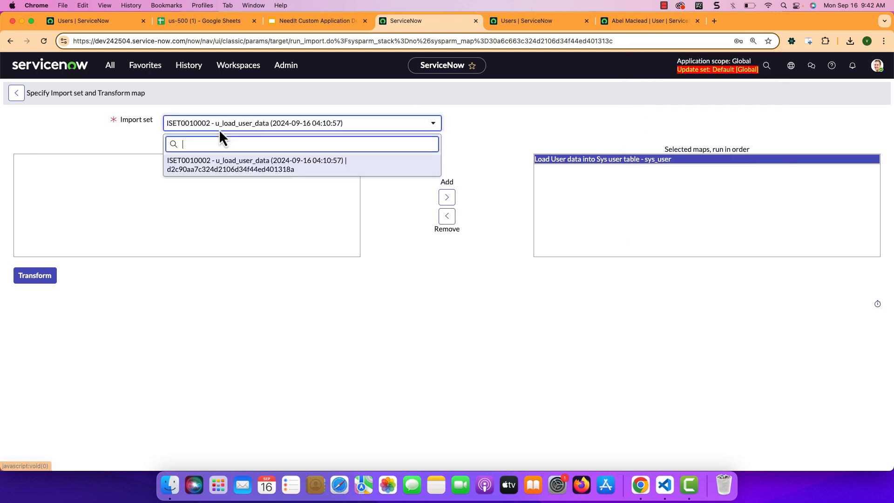
left_click(217, 173)
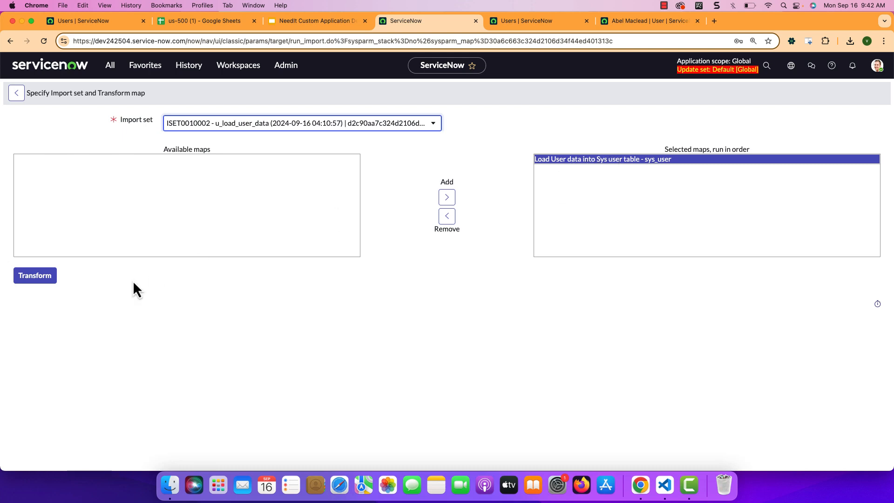
left_click(53, 278)
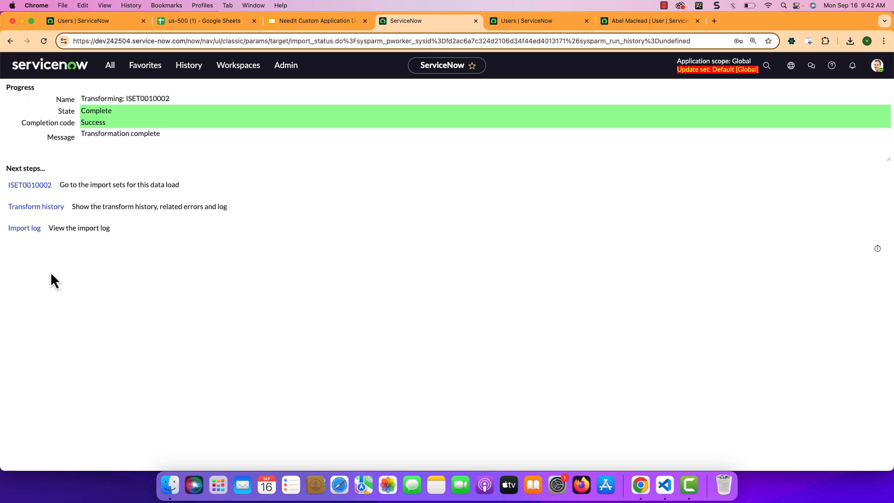
Open import set ISET0010002 and examine its import set runs and row results.
left_click(28, 186)
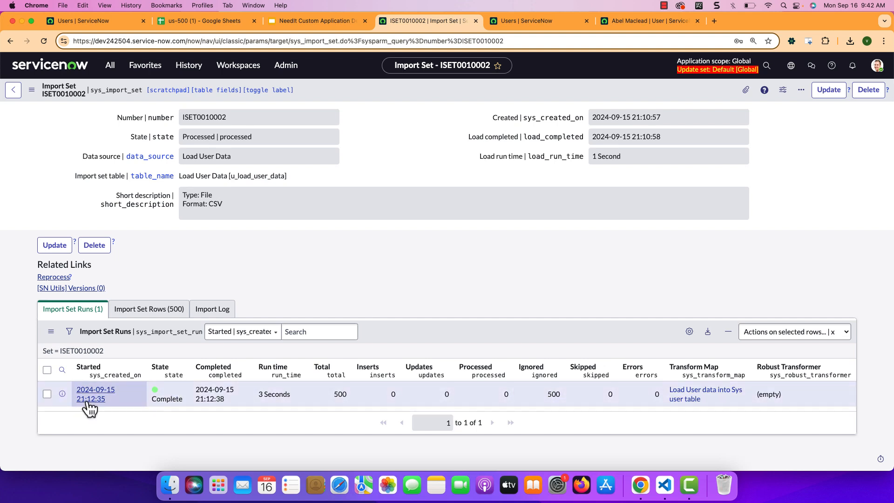
left_click(148, 309)
scroll(225, 384, "down", 2)
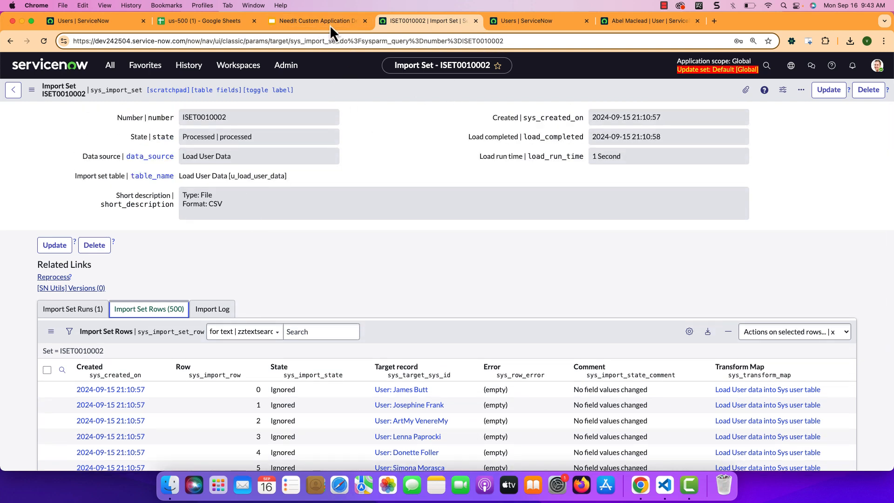
Find Transform Maps under System Import Sets and open the Load User data into Sys user table map, each in a new browser tab.
left_click(109, 69)
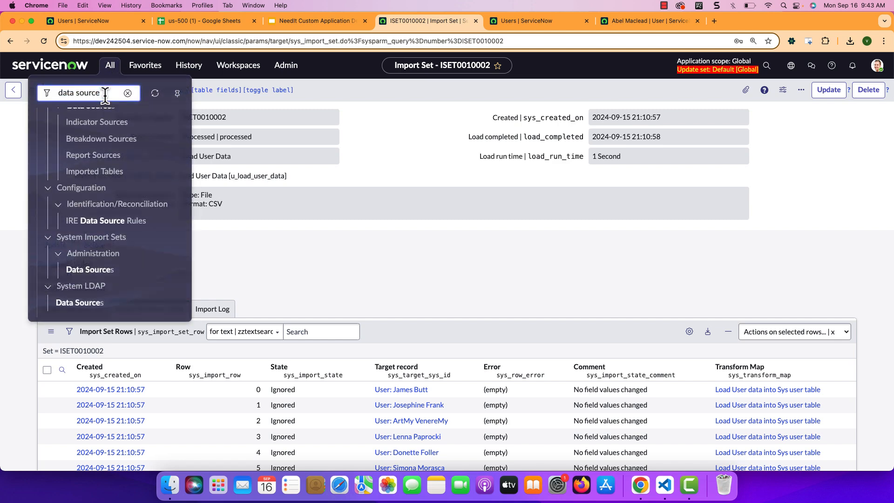
type("tra")
key("cmd+a")
key("BackSpace")
type("tra")
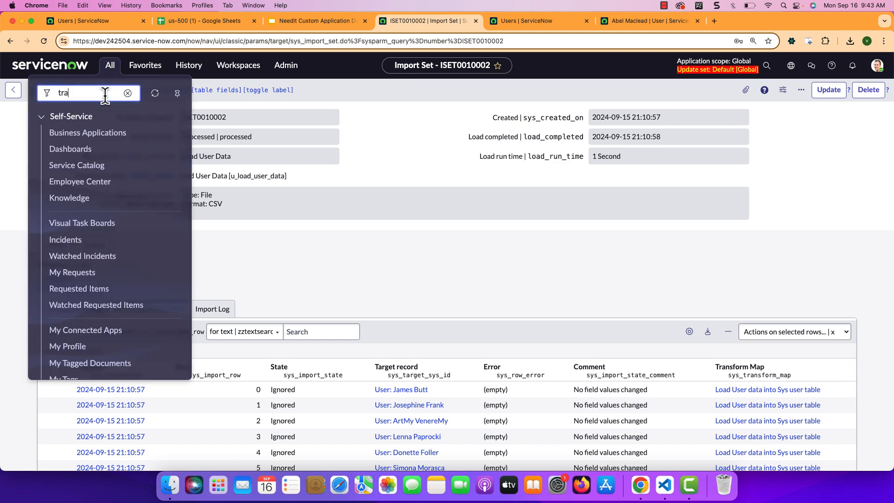
type("nsform m")
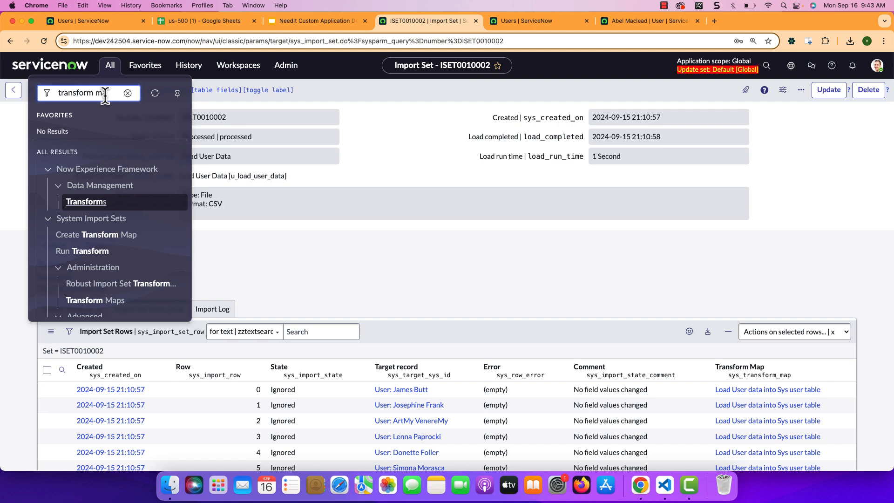
type("a")
left_click(98, 218, "super")
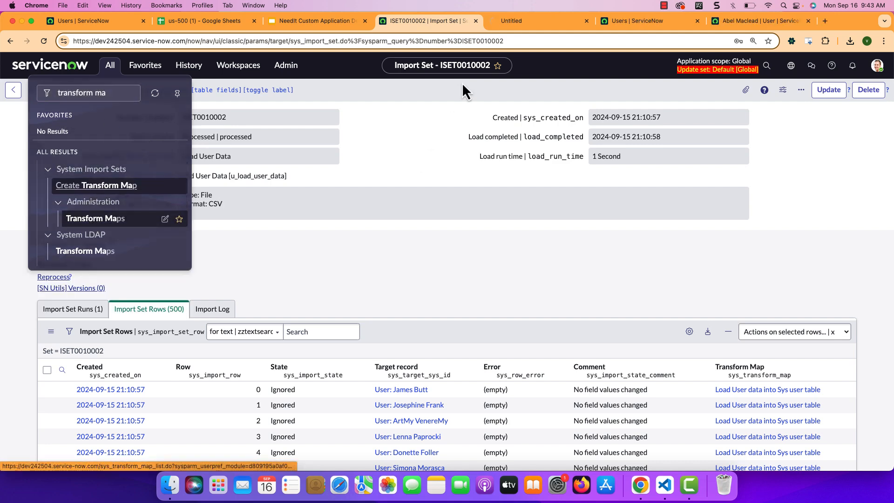
left_click(505, 25)
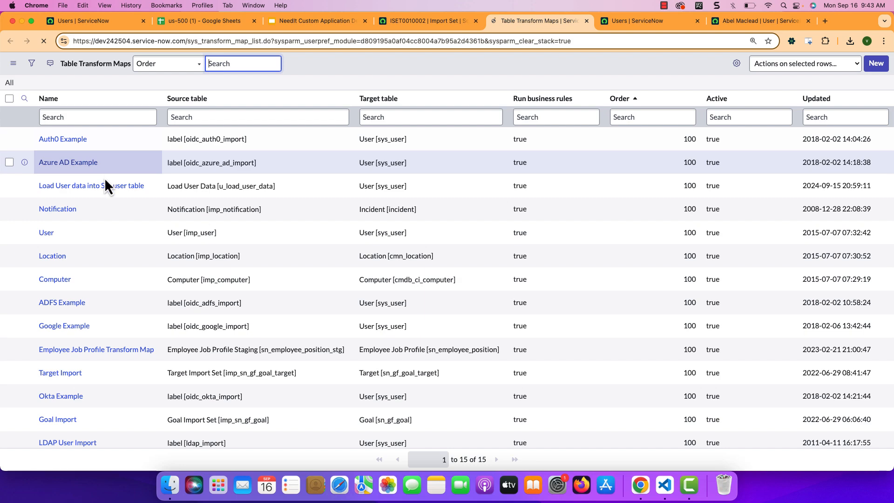
left_click(106, 193, "super")
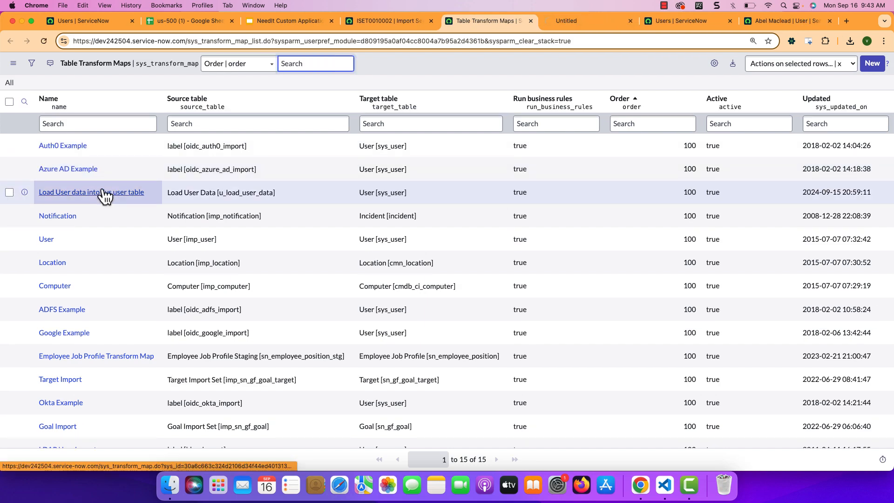
left_click(583, 24)
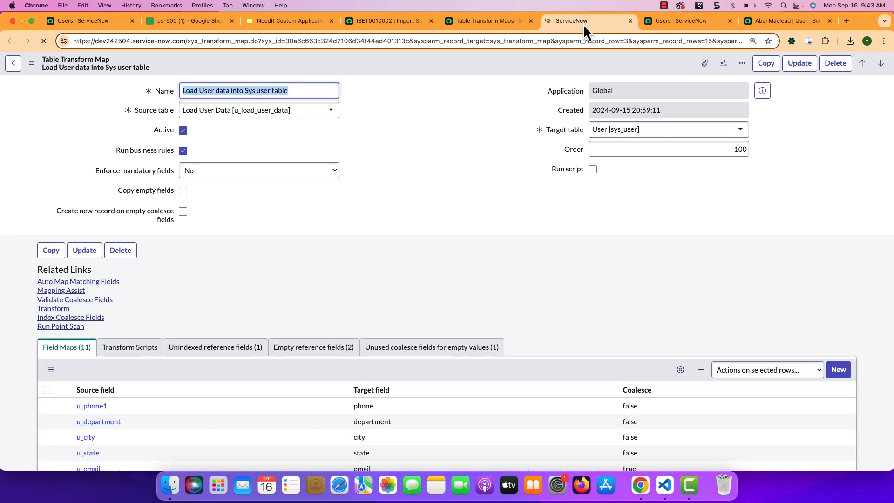
In the scripted user_name field map, correct the if condition to check source.u_last_name and update the record.
scroll(477, 225, "down", 3)
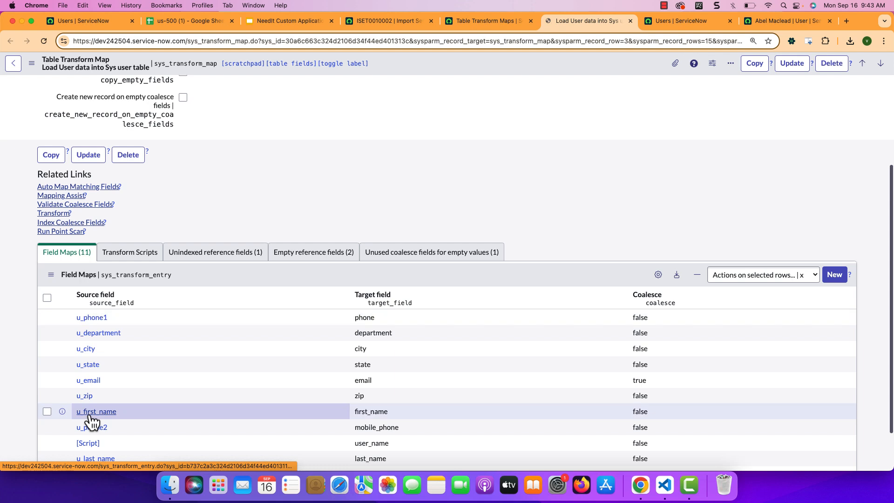
scroll(89, 447, "down", 1)
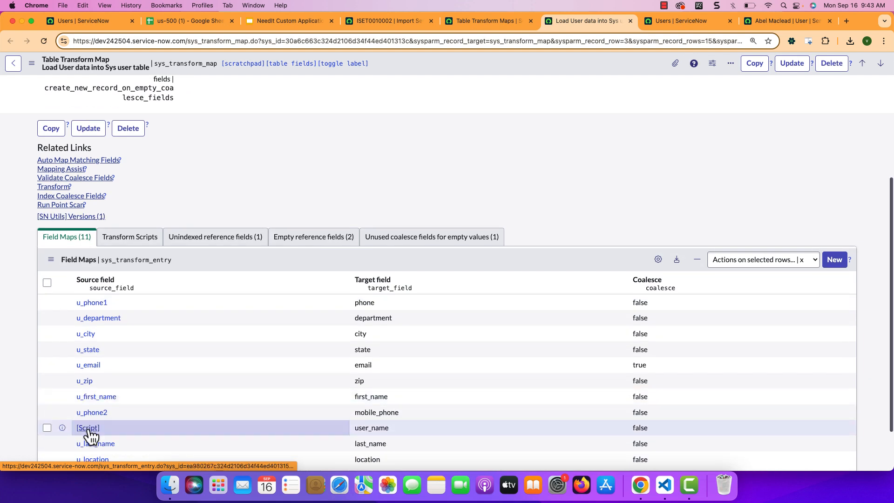
left_click(89, 429)
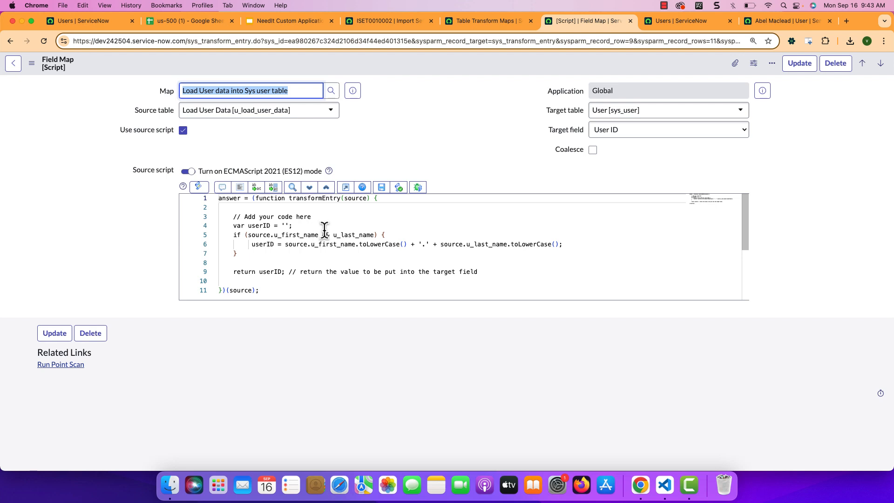
double_click(260, 234)
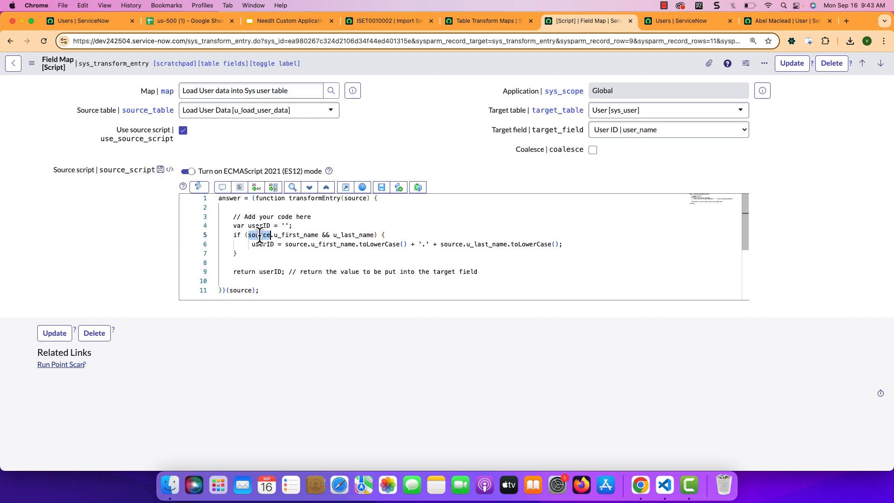
left_click(333, 235)
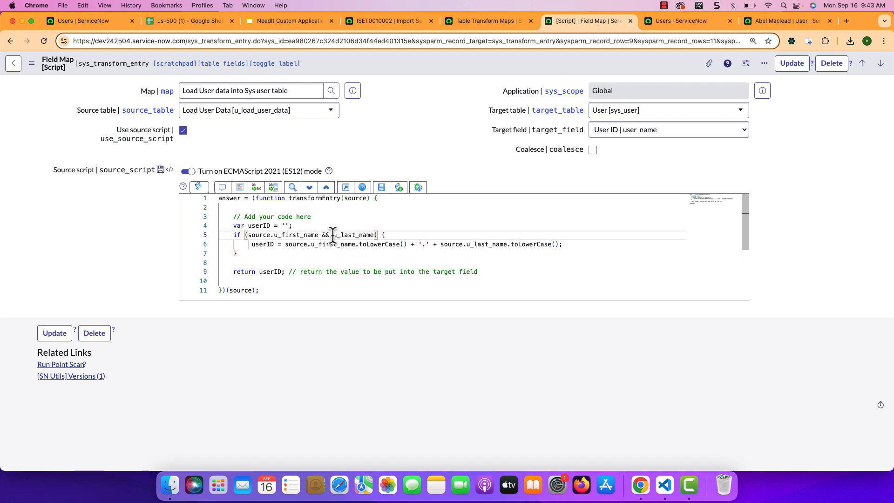
type("source.")
left_click(347, 375)
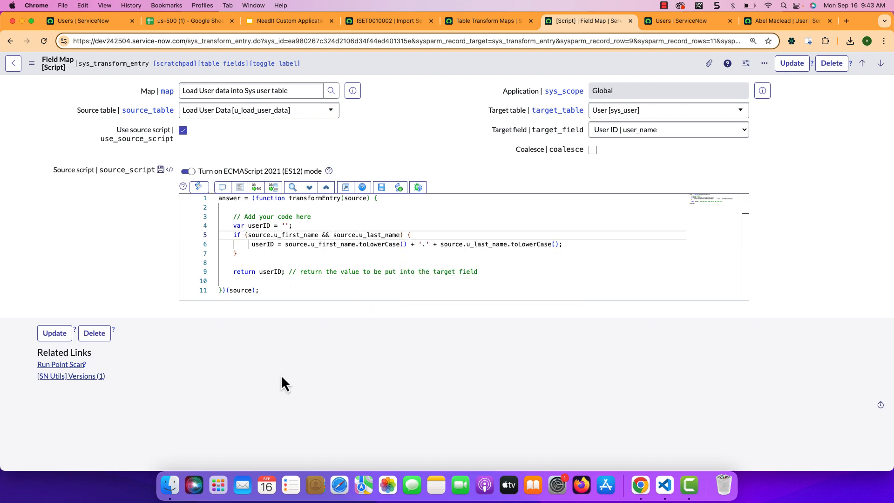
left_click(55, 333)
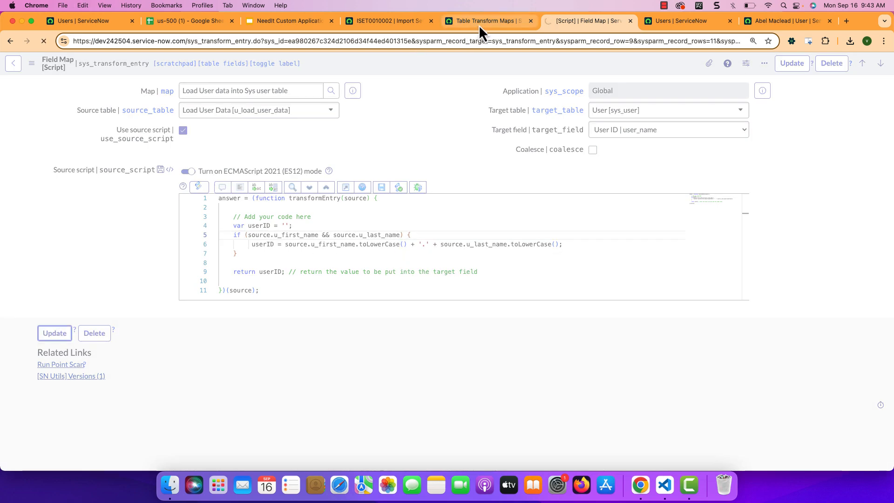
Return to import set ISET0010002 and reprocess it.
left_click(415, 24)
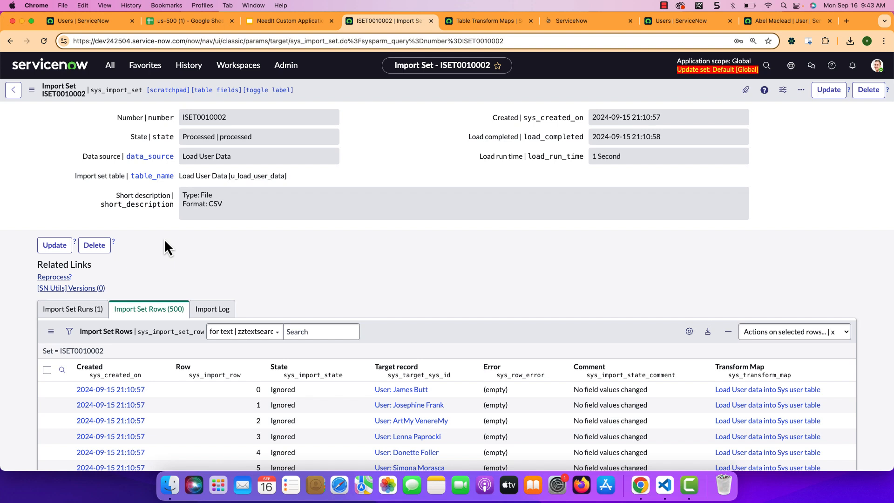
left_click(220, 137)
left_click(54, 276)
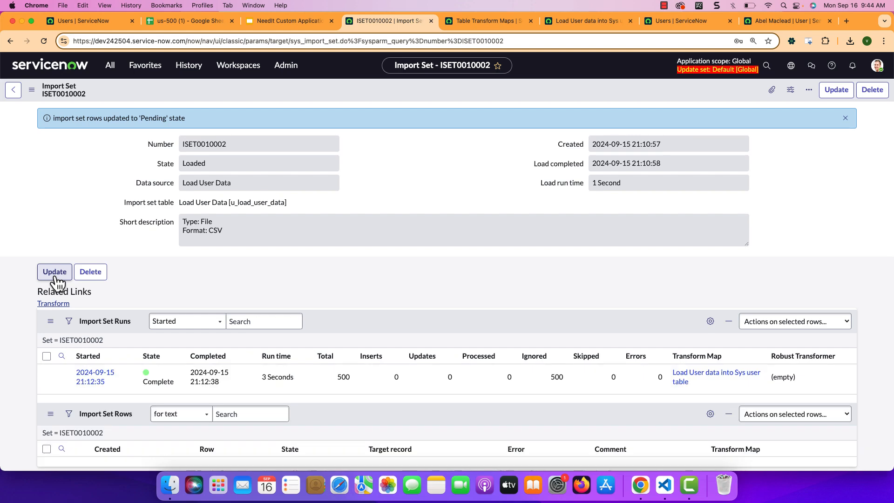
Check the import set rows' state and transform ISET0010002 again with the Load User data into Sys user table map.
double_click(270, 271)
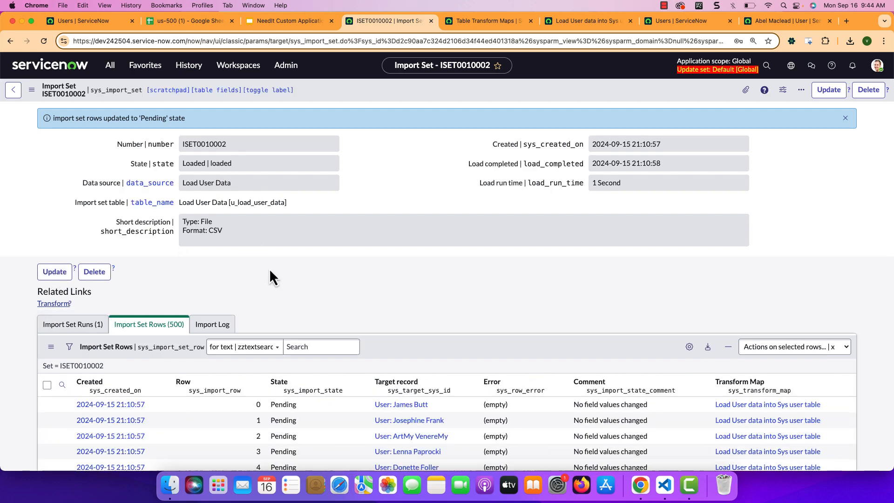
scroll(269, 275, "down", 2)
scroll(303, 373, "down", 3)
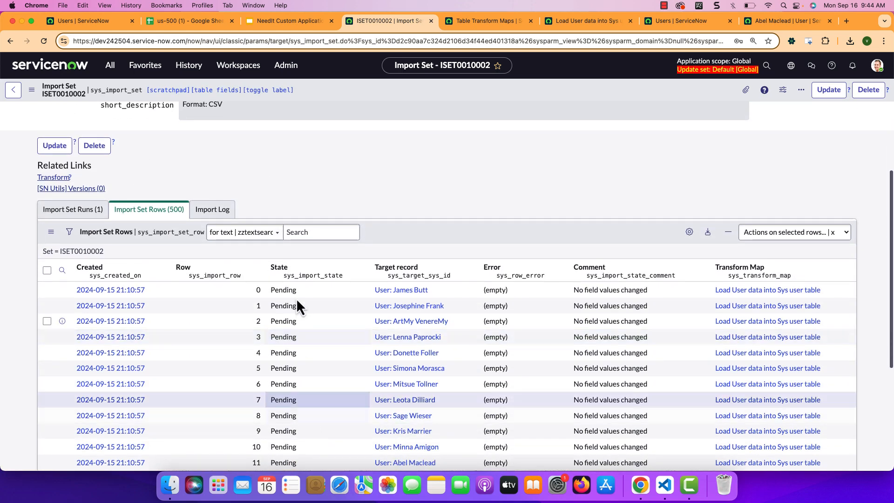
scroll(307, 410, "up", 3)
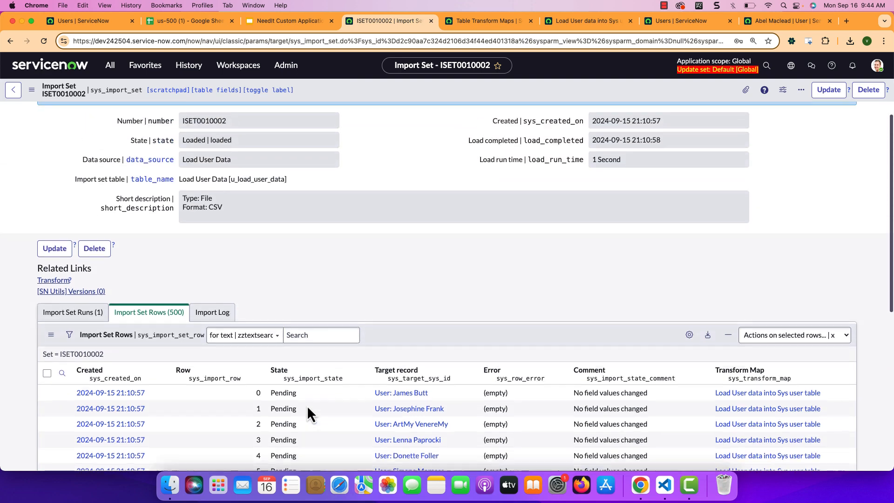
left_click(51, 289)
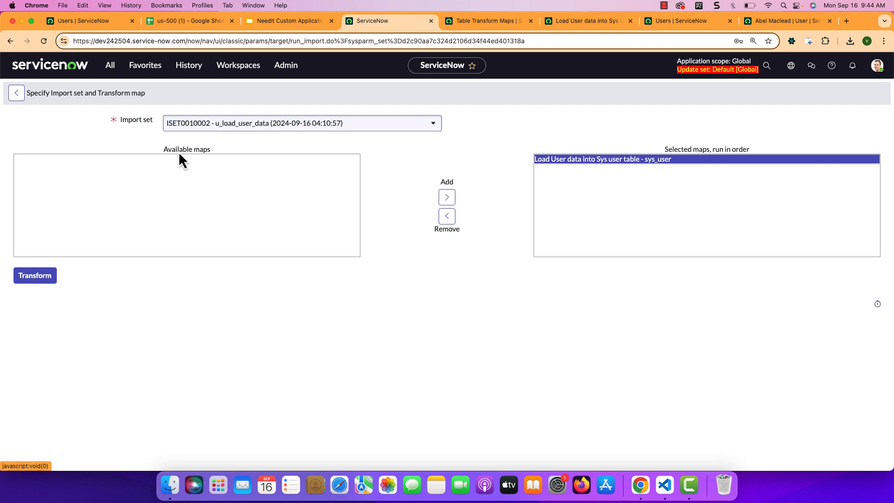
left_click(40, 279)
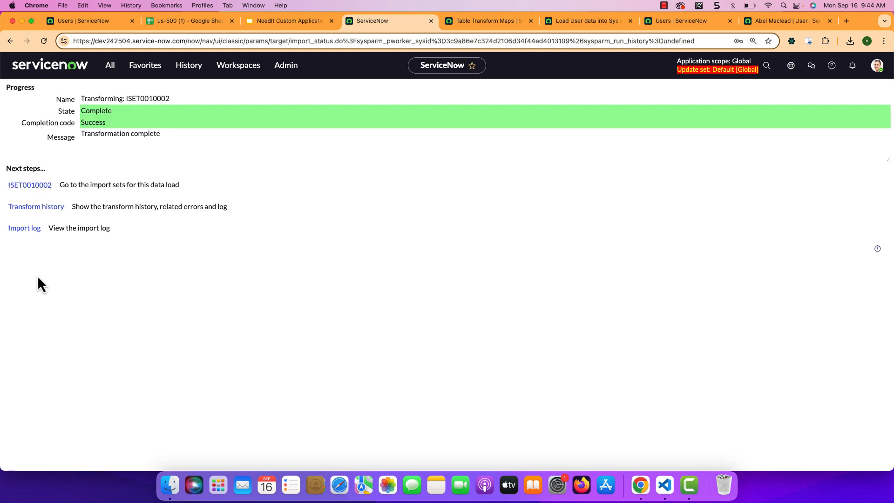
Open import set ISET0010002 from the transform progress page and check the results of its import set runs.
left_click(35, 188)
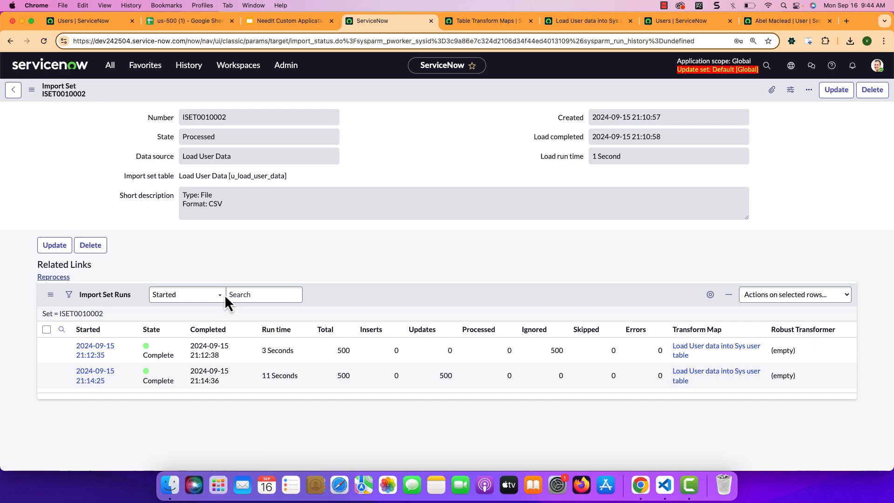
scroll(226, 301, "down", 3)
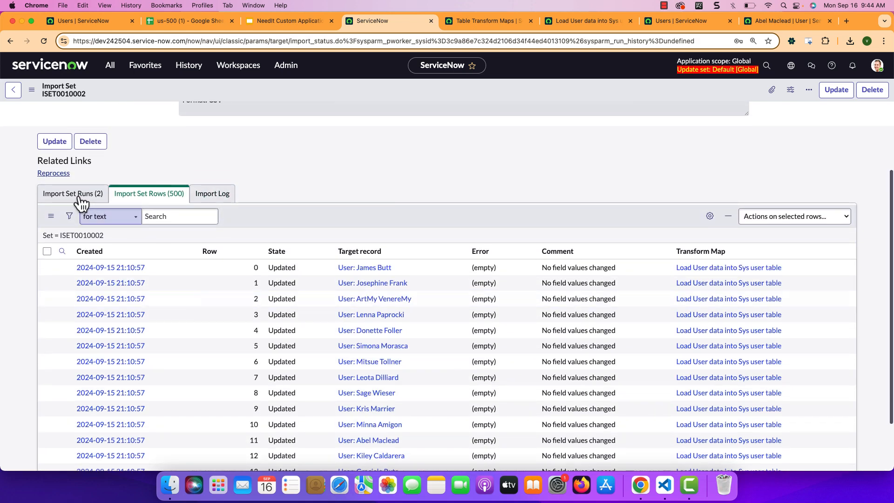
left_click(77, 192)
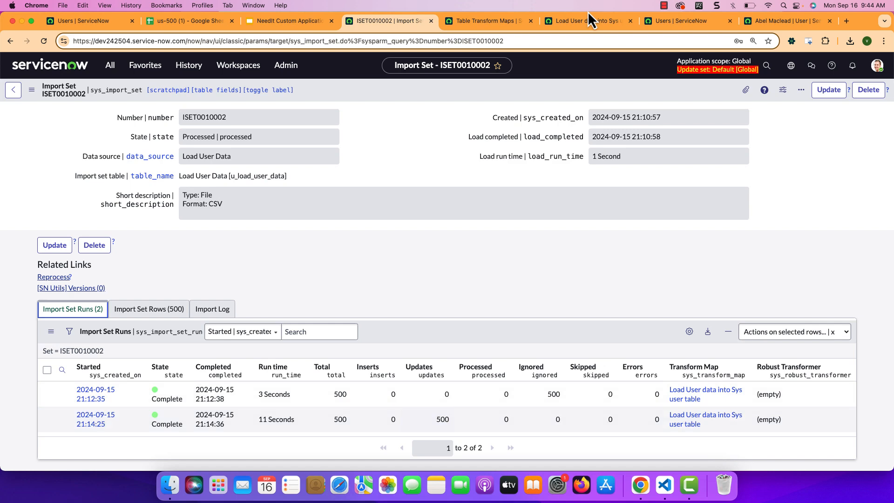
Return to the Users list filtered by a single email and reload it to check that user's User ID.
left_click(684, 23)
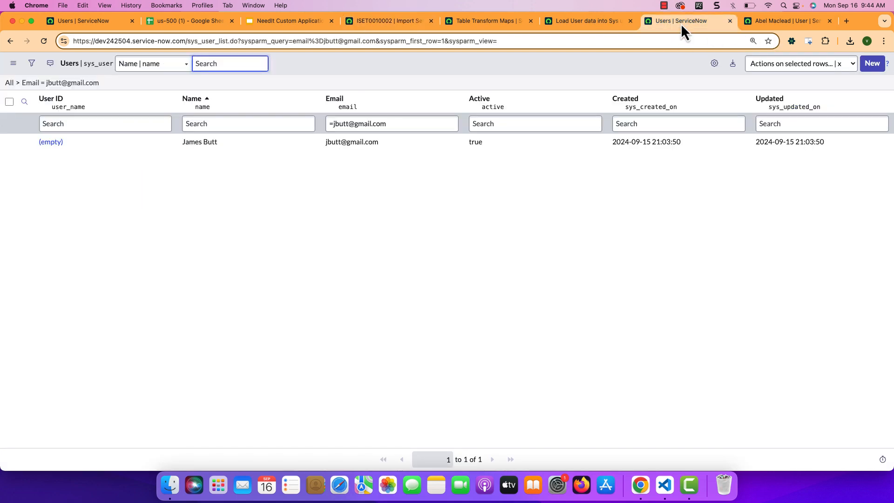
left_click(597, 23)
left_click(497, 24)
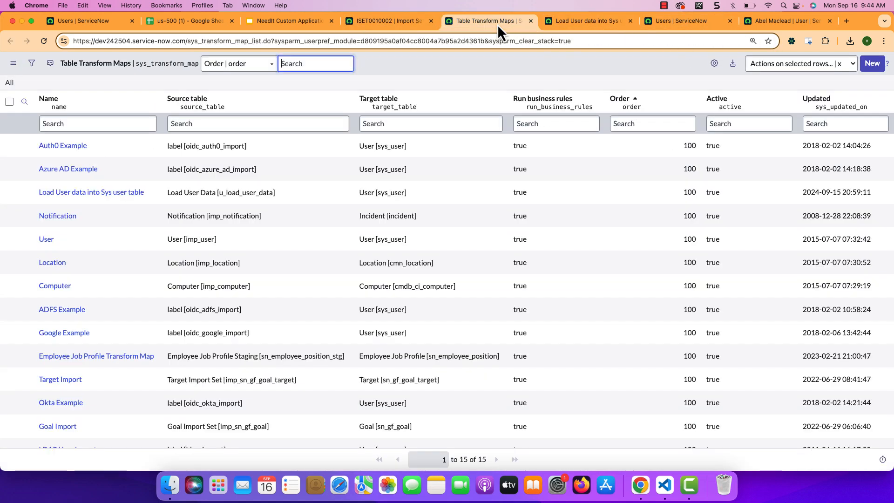
left_click(664, 28)
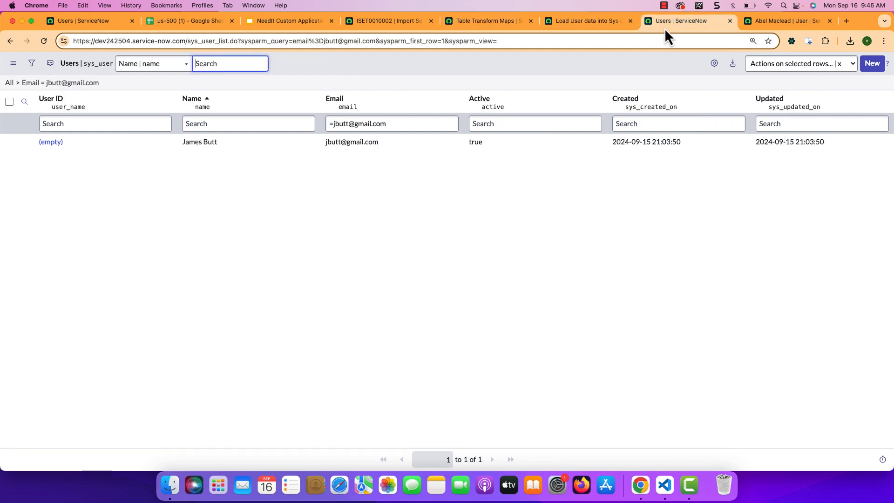
right_click(345, 68)
left_click(364, 122)
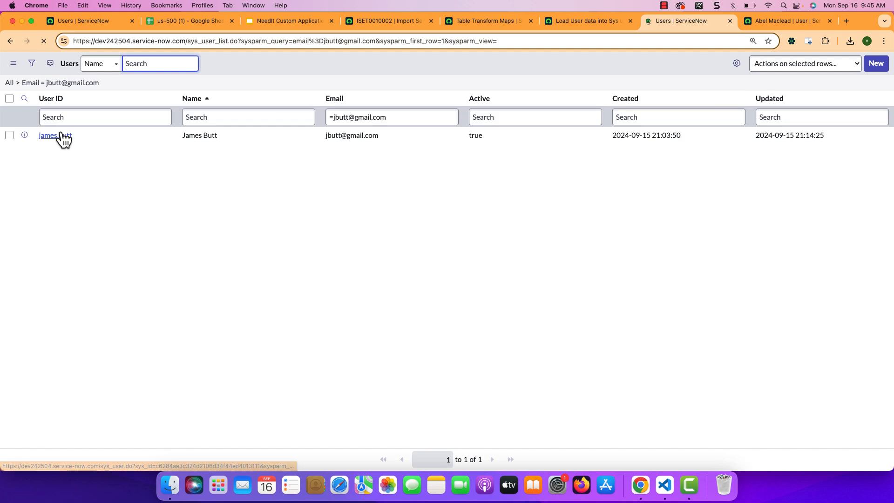
Replace the email condition on the Users list with Created on Today and run the filter.
left_click(33, 65)
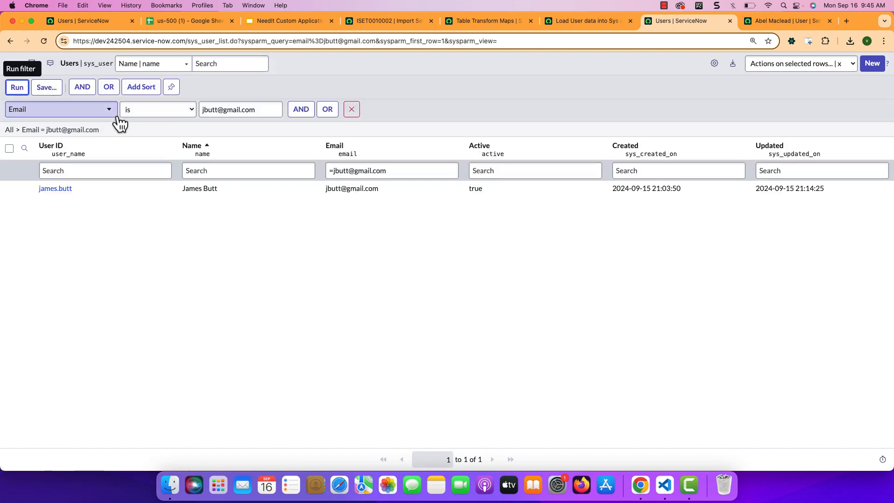
left_click(86, 115)
type("create")
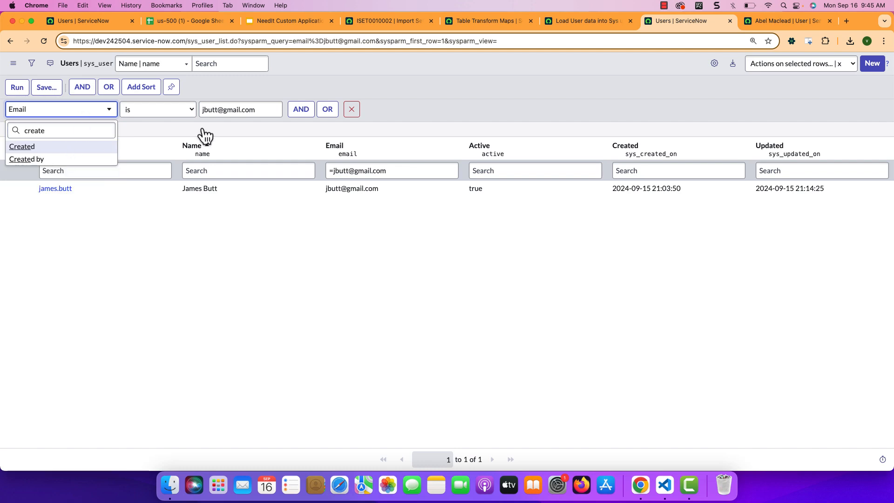
key("Return")
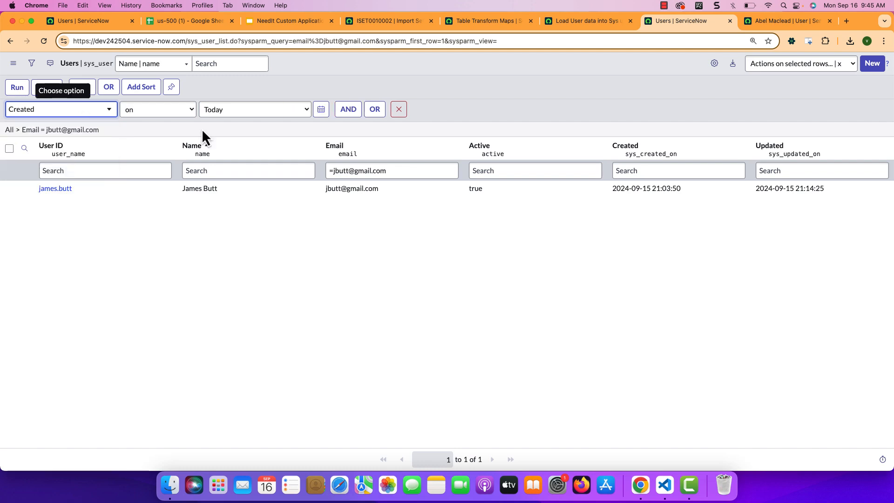
left_click(27, 93)
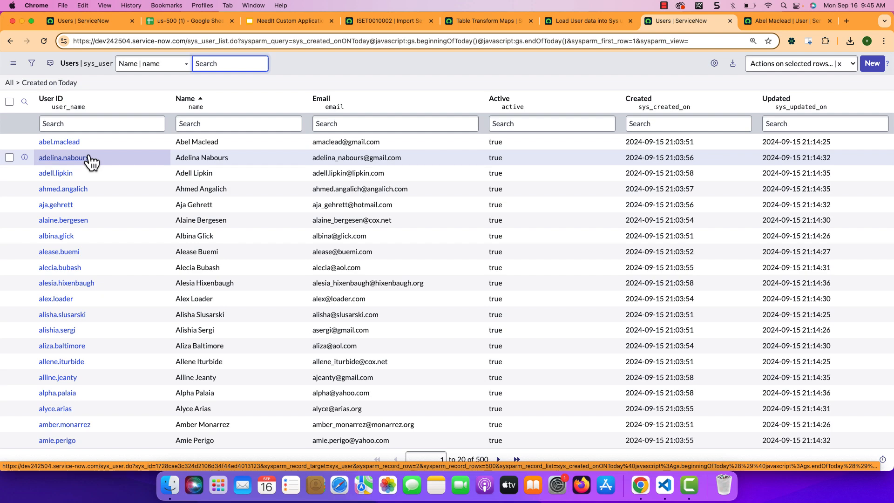
Personalize the Users list columns by adding First name and Last name to the selected columns.
left_click(714, 64)
left_click(316, 170)
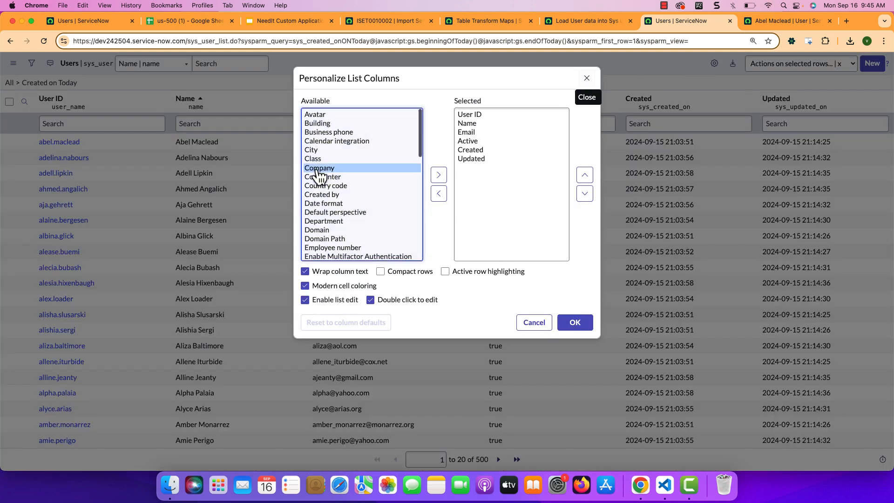
key("f")
key("f")
key("f")
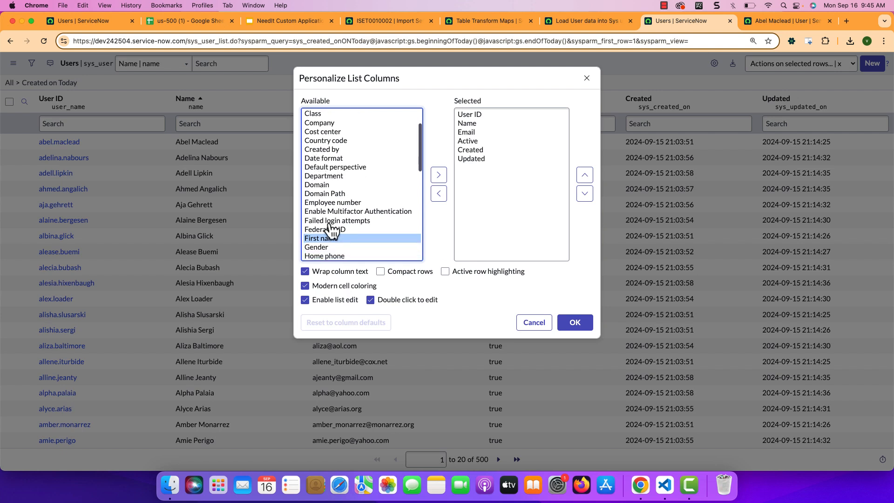
left_click(439, 177)
left_click(357, 186)
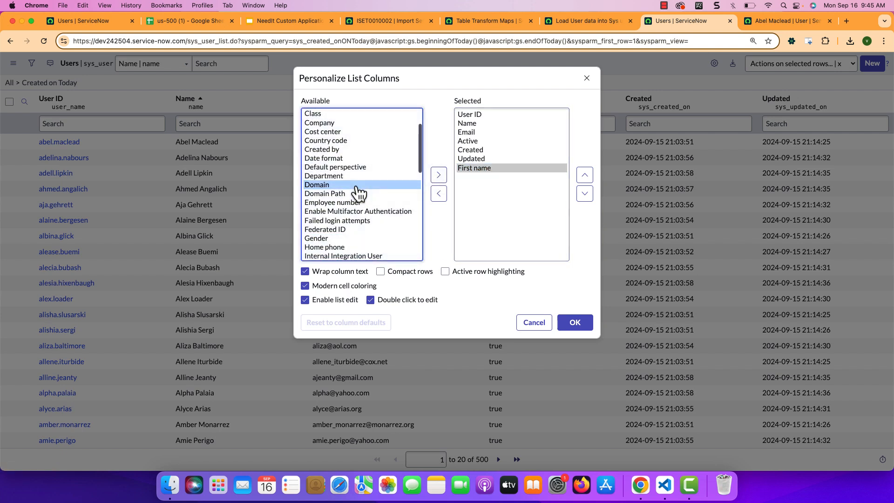
key("l")
key("l")
key("l")
scroll(366, 207, "down", 1)
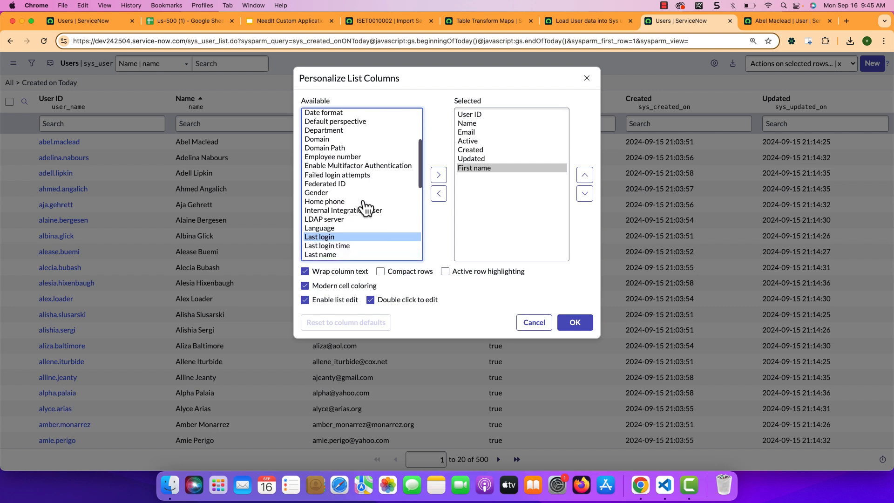
left_click(337, 254)
left_click(438, 175)
Move First name and Last name together ahead of User ID in the column order and apply the list layout.
left_click(480, 178)
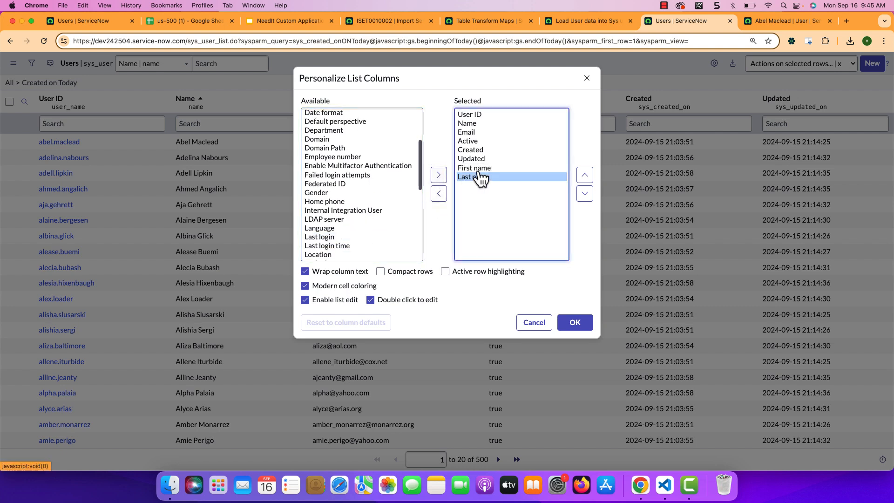
left_click(480, 169)
left_click(481, 178, "shift")
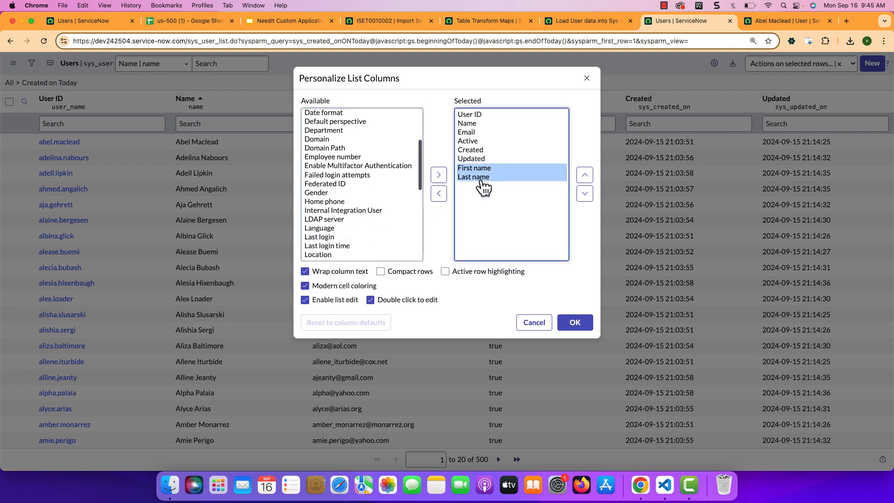
left_click(585, 175)
left_click(585, 175)
left_click(585, 175)
left_click(585, 175)
left_click(585, 176)
left_click(585, 175)
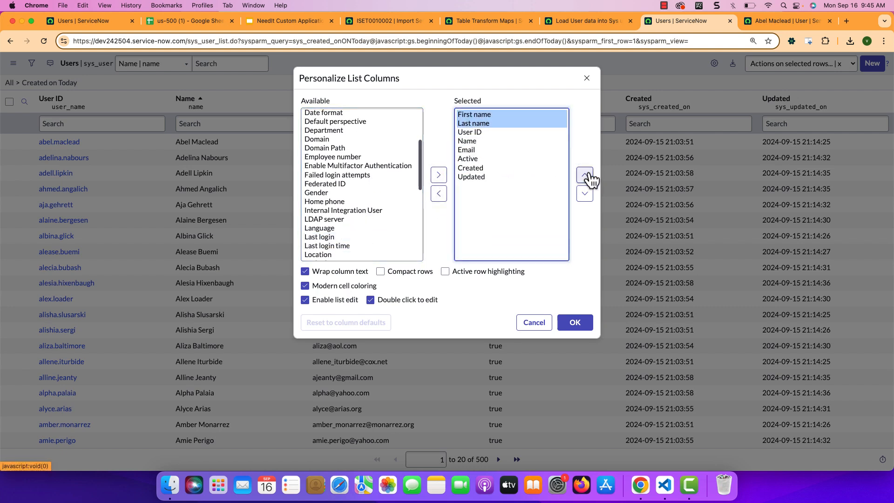
left_click(582, 326)
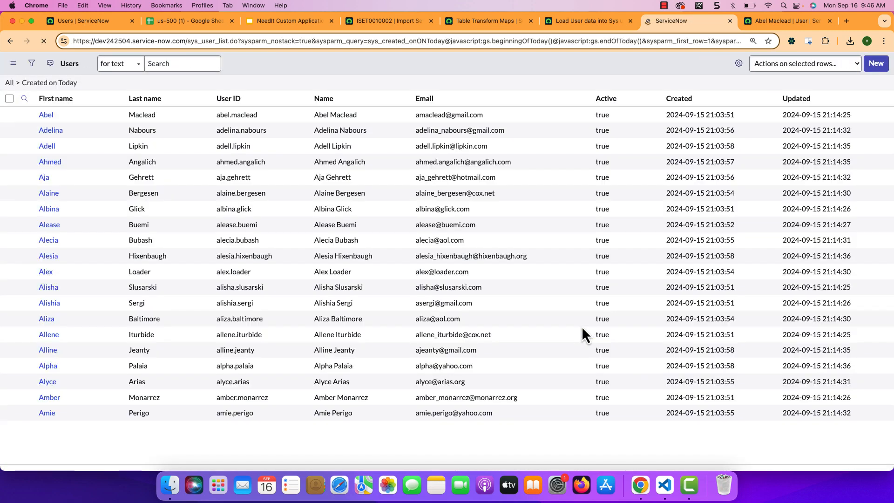